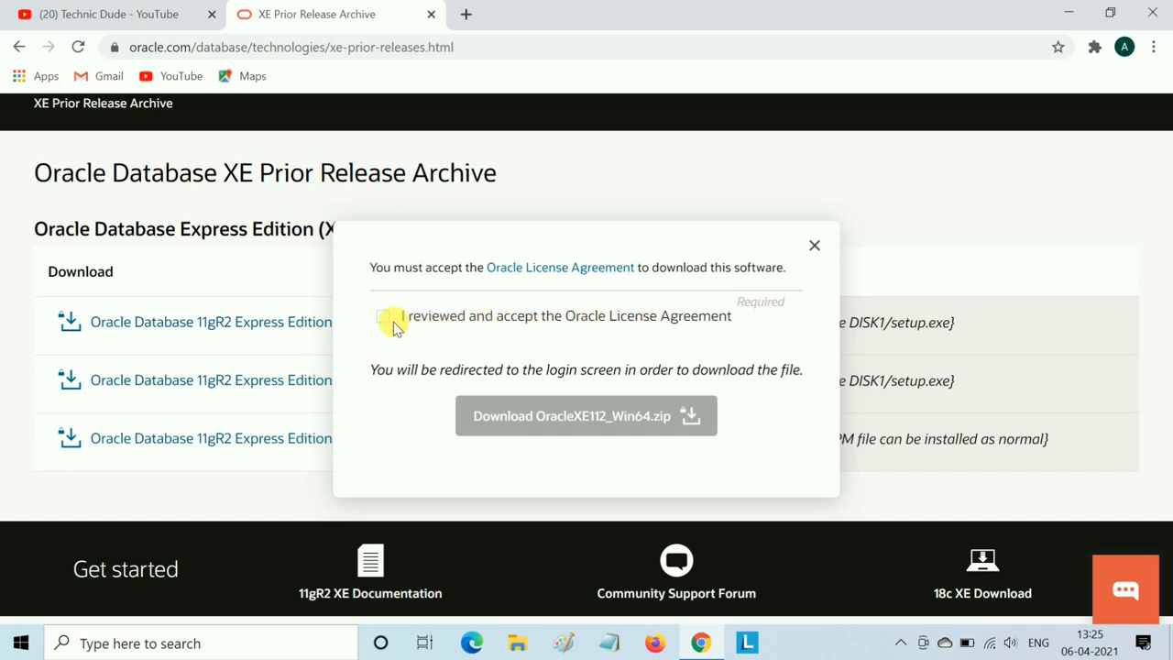
- Accept the Oracle License Agreement and request the OracleXE112_Win64.zip download
{"action": "left_click", "coordinate": [381, 316]}
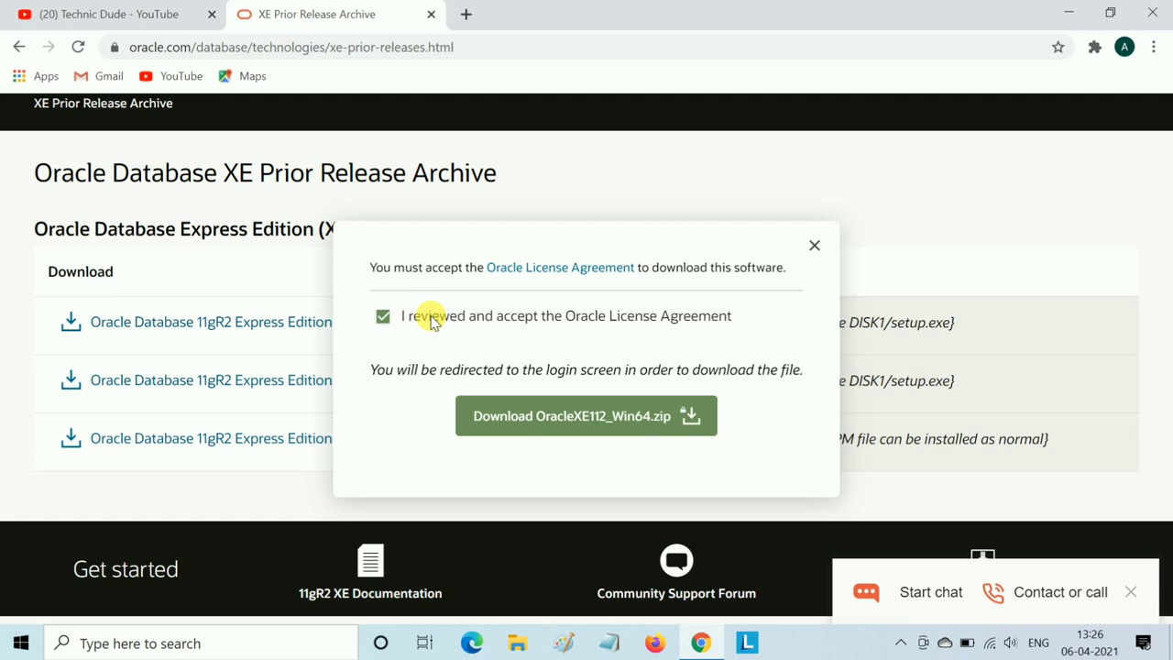
{"action": "left_click", "coordinate": [542, 415]}
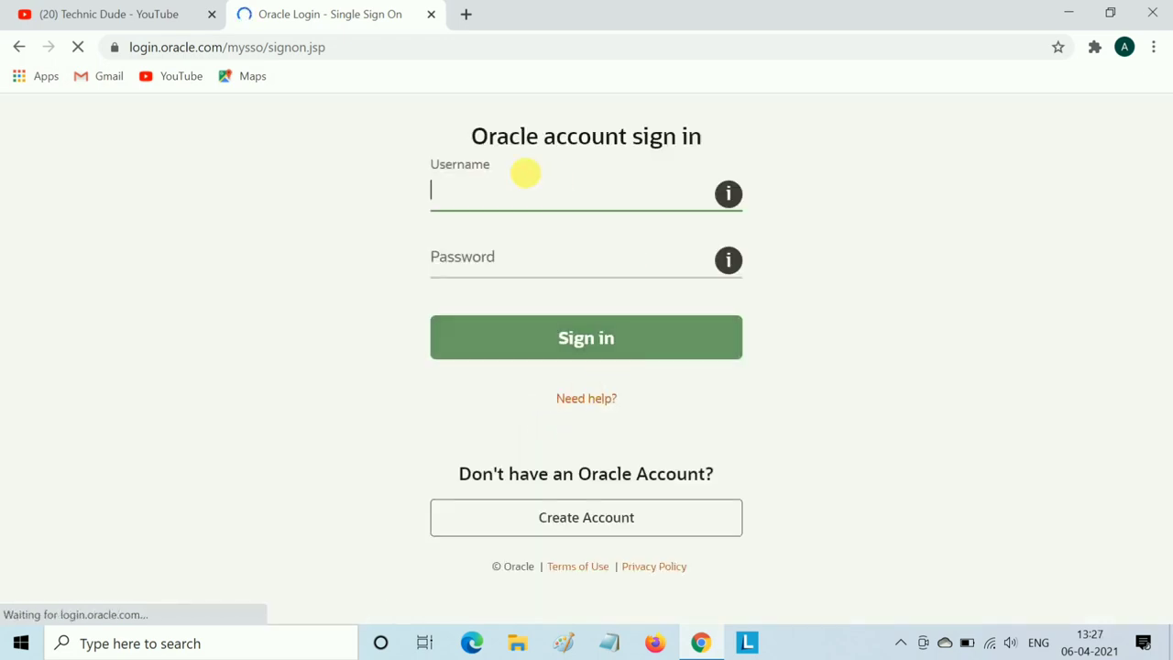
- Open Oracle's Create Your Oracle Account registration form from the sign-in page
{"action": "left_click", "coordinate": [536, 188]}
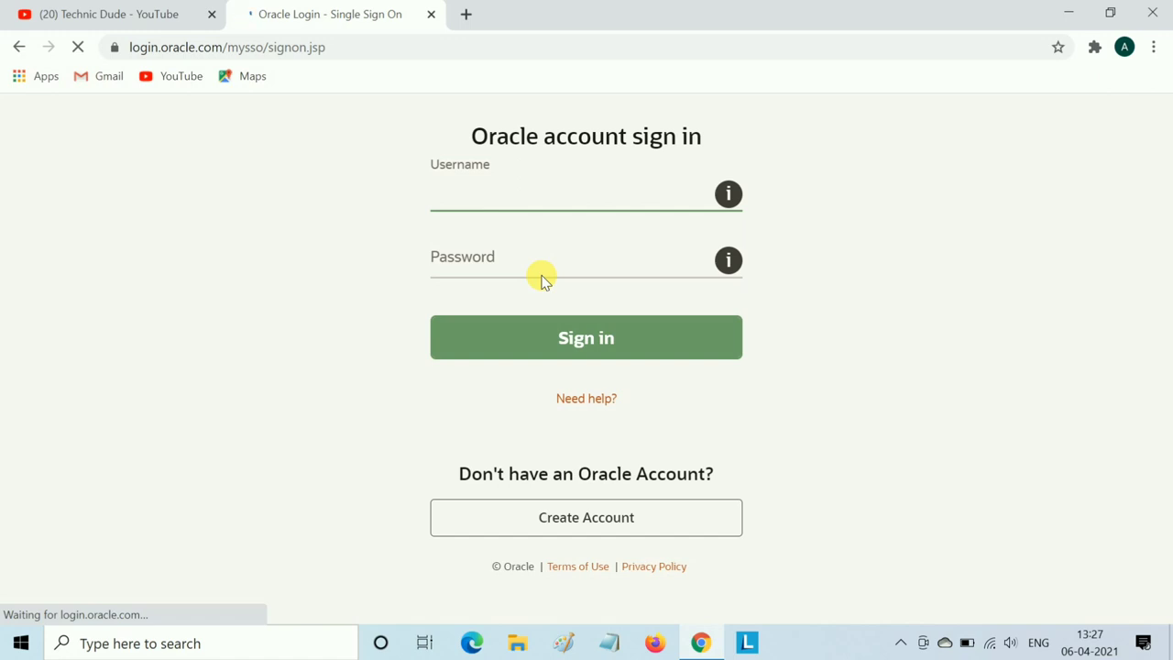
{"action": "left_click", "coordinate": [572, 528]}
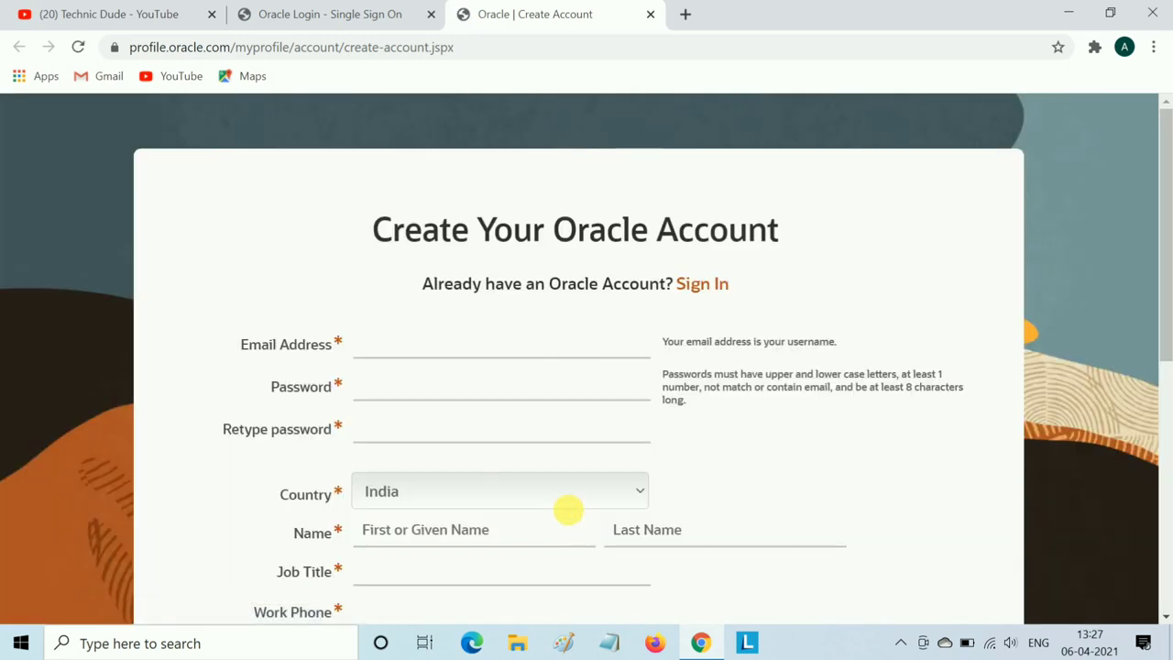
- Fill in the e-mail from autofill and enter and retype your own password
{"action": "scroll", "coordinate": [626, 406], "scroll_direction": "down", "scroll_amount": 5}
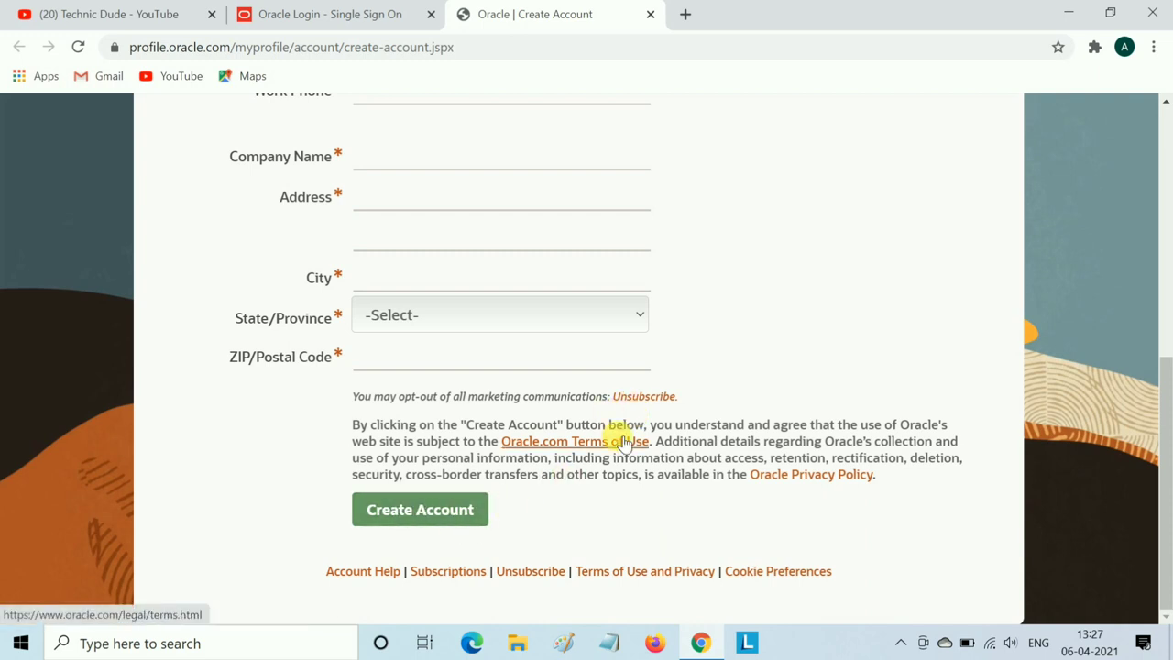
{"action": "scroll", "coordinate": [623, 442], "scroll_direction": "up", "scroll_amount": 5}
{"action": "scroll", "coordinate": [523, 348], "scroll_direction": "down", "scroll_amount": 1}
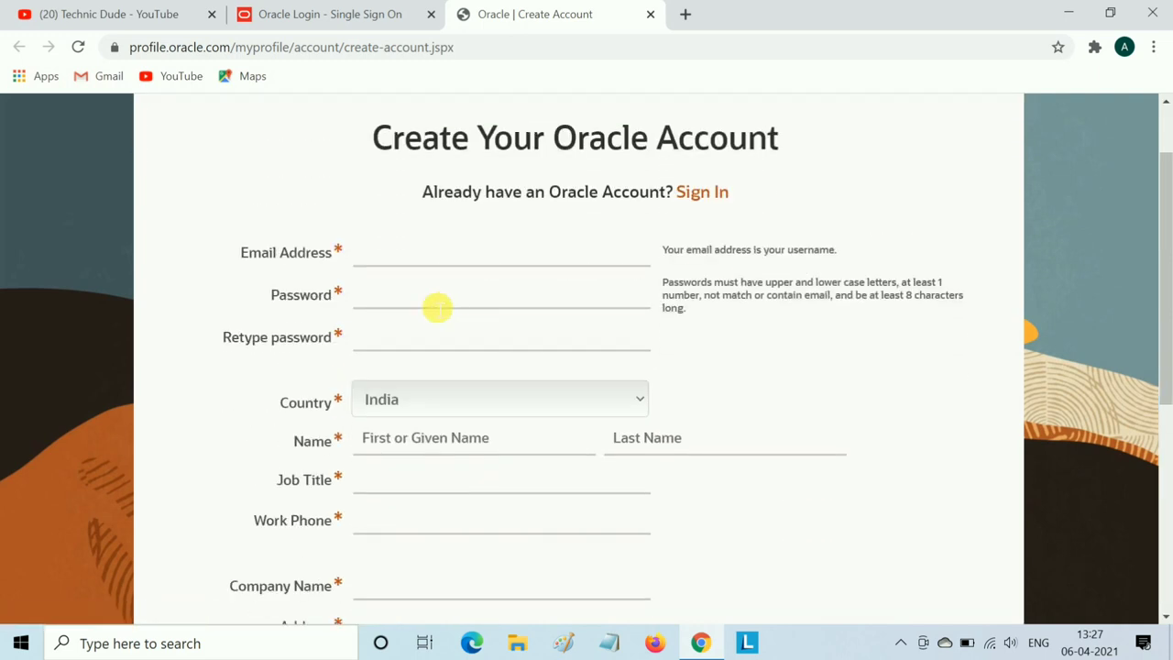
{"action": "left_click", "coordinate": [417, 264]}
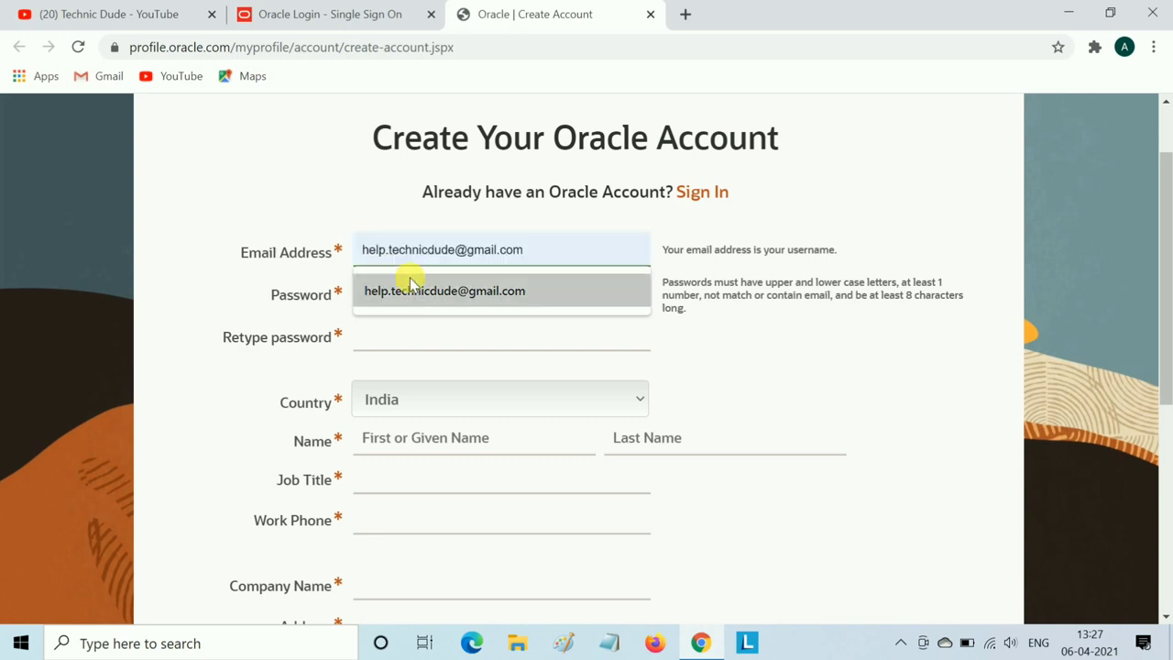
{"action": "left_click", "coordinate": [417, 290]}
{"action": "left_click", "coordinate": [424, 297]}
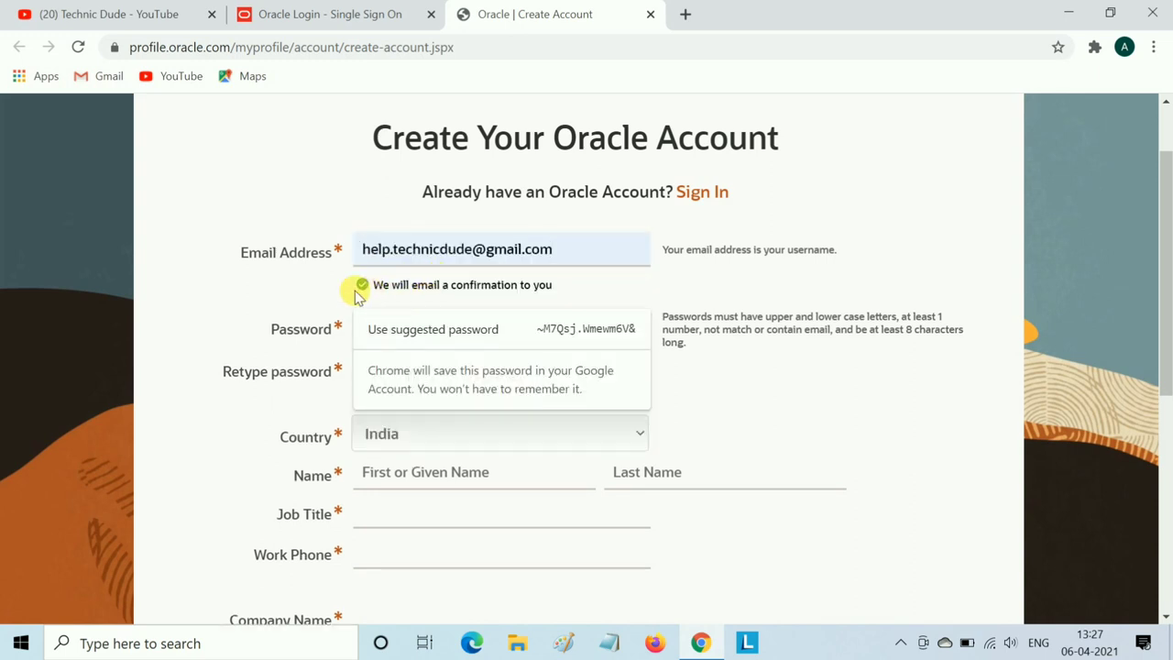
{"action": "left_click", "coordinate": [345, 289]}
{"action": "left_click", "coordinate": [391, 332]}
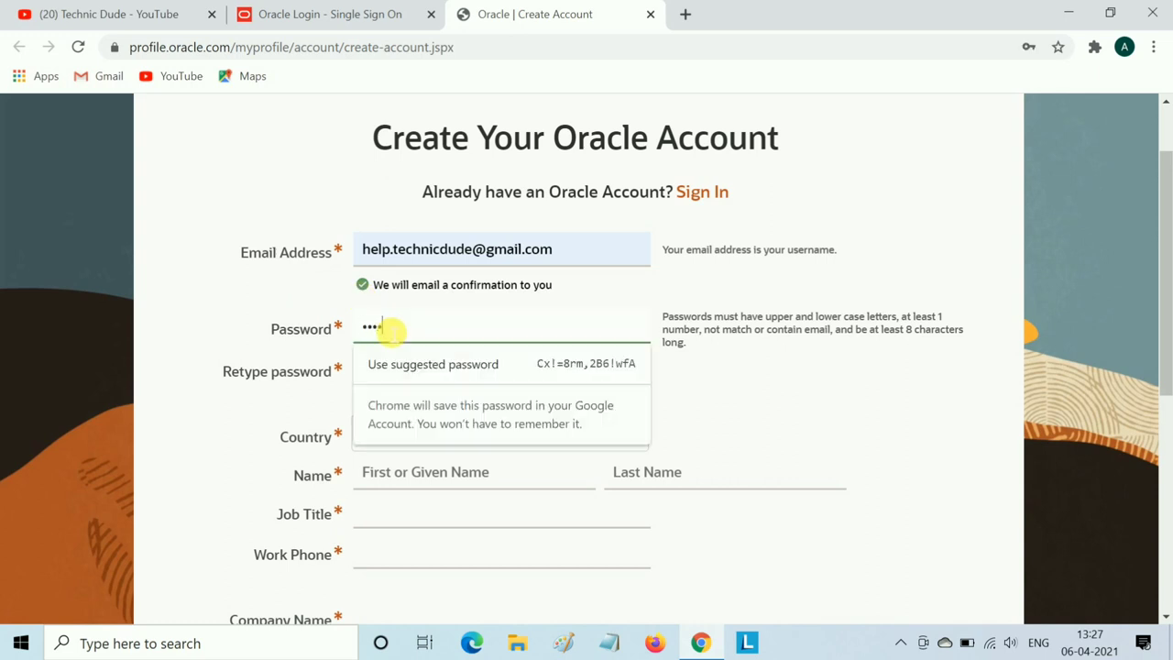
{"action": "type", "text": "•"}
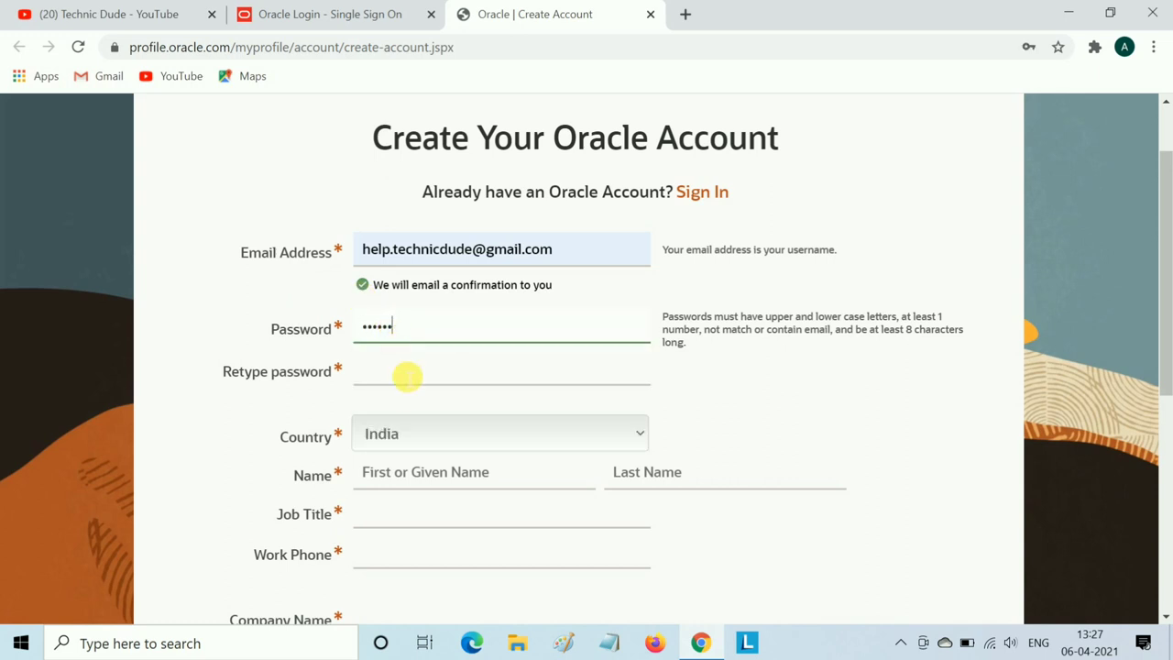
{"action": "left_click", "coordinate": [407, 383]}
{"action": "type", "text": "•"}
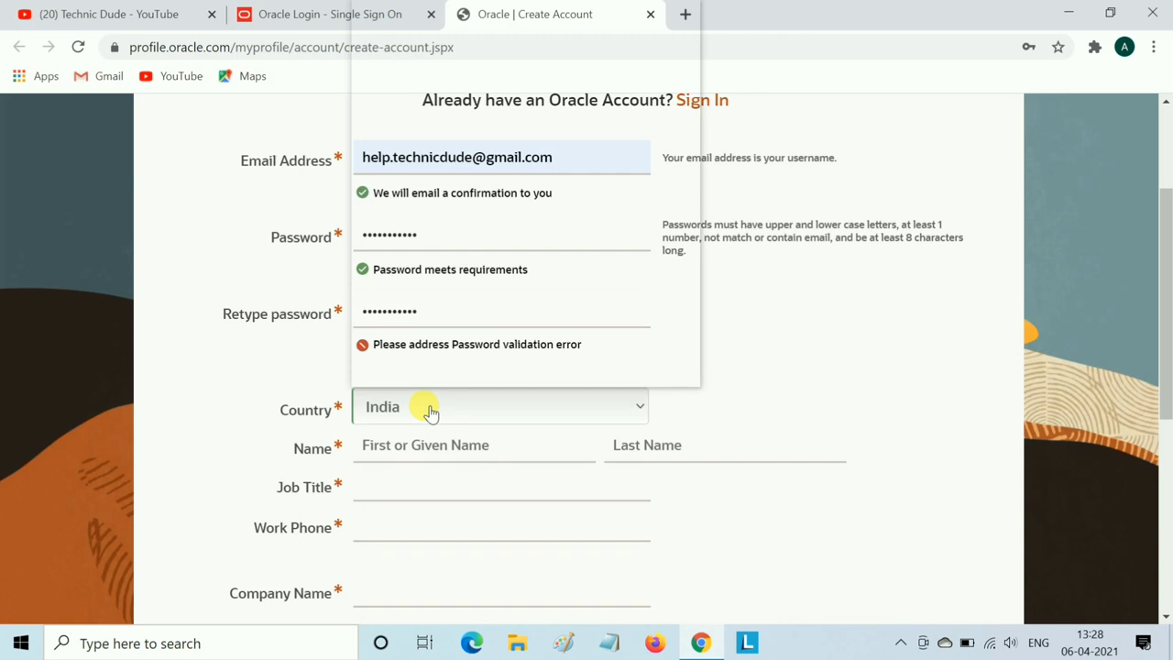
- Keep country India, fill in first name, last name and job title, then submit the form
{"action": "left_click", "coordinate": [429, 409]}
{"action": "left_click", "coordinate": [422, 421]}
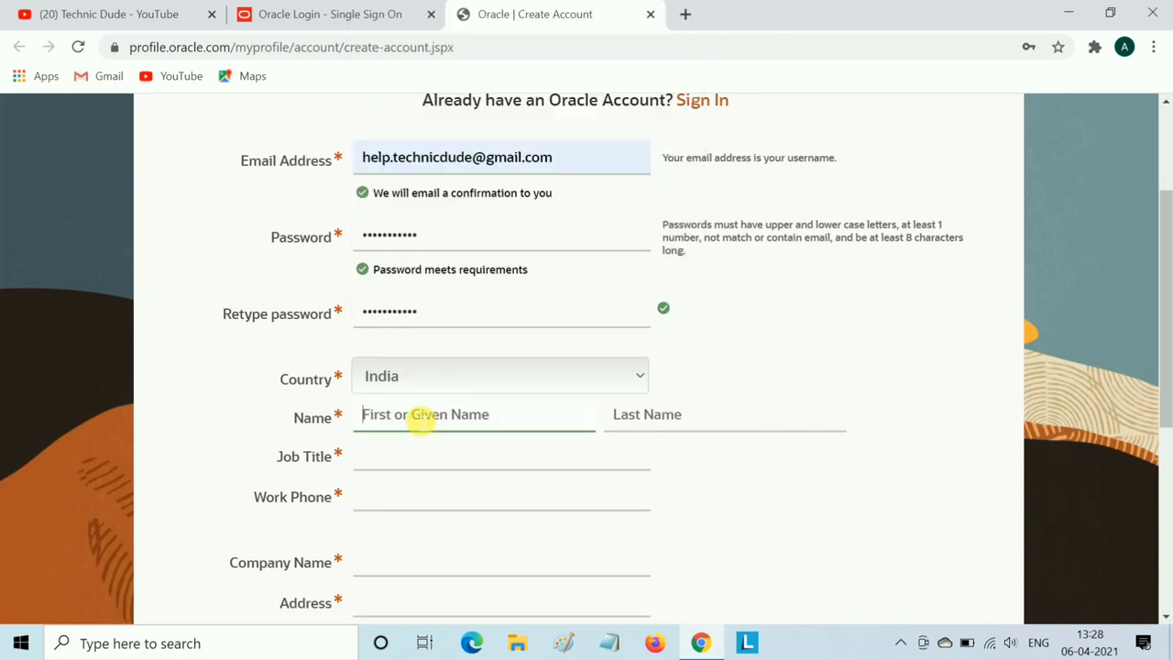
{"action": "type", "text": "dude"}
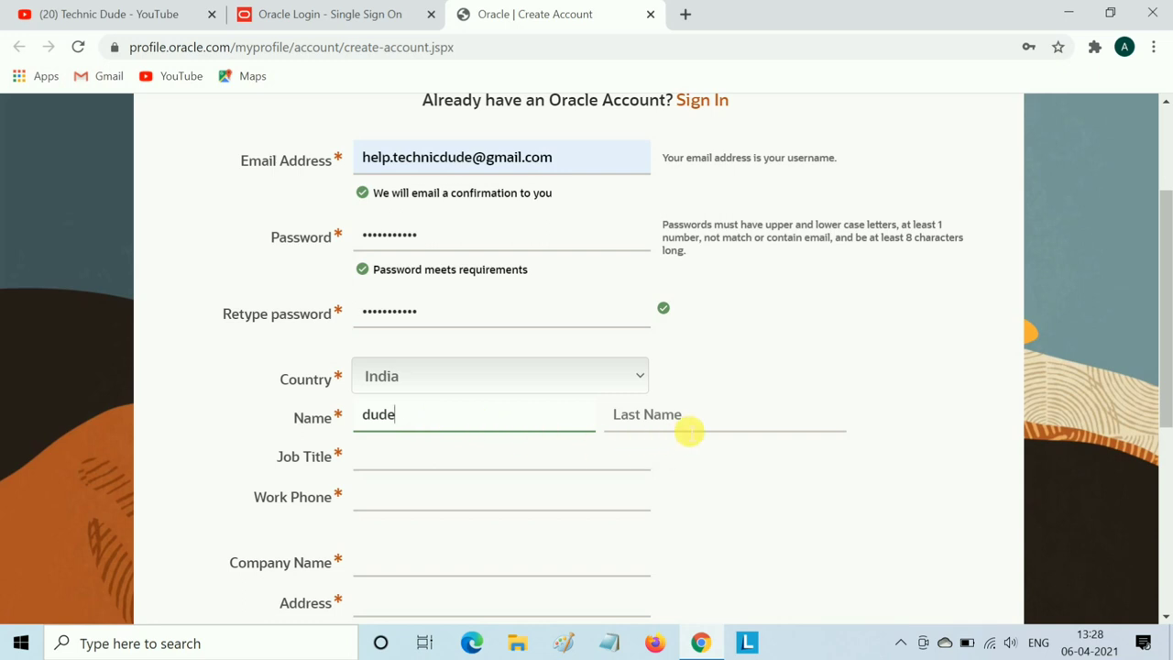
{"action": "left_click", "coordinate": [687, 426]}
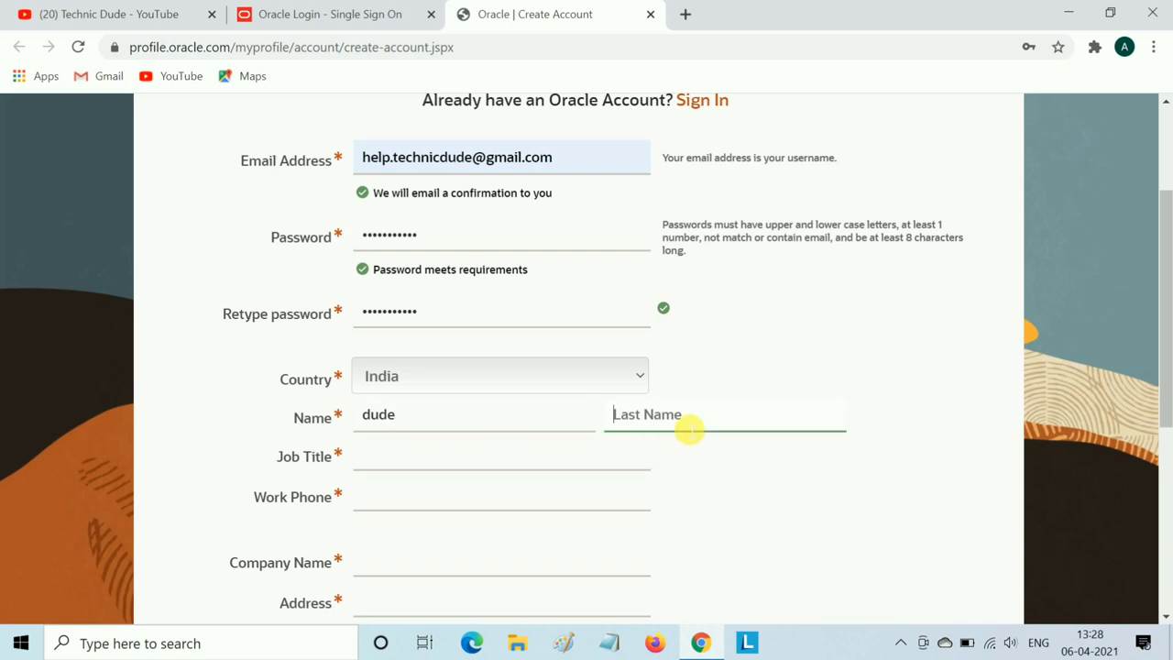
{"action": "type", "text": "technic"}
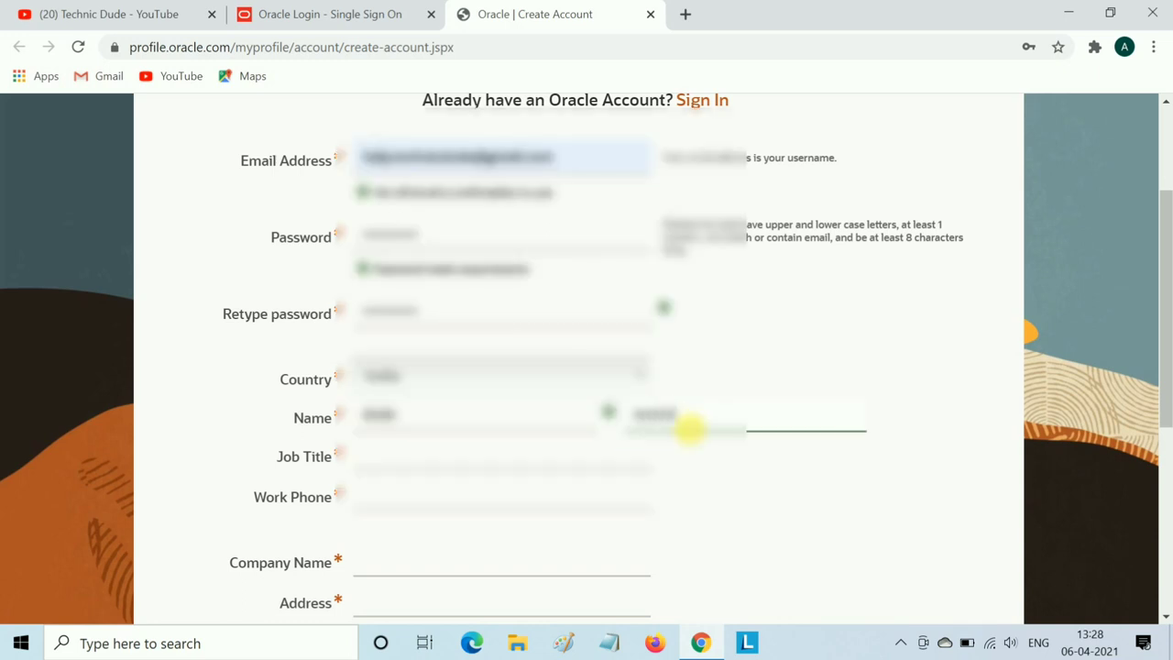
{"action": "left_click", "coordinate": [481, 468]}
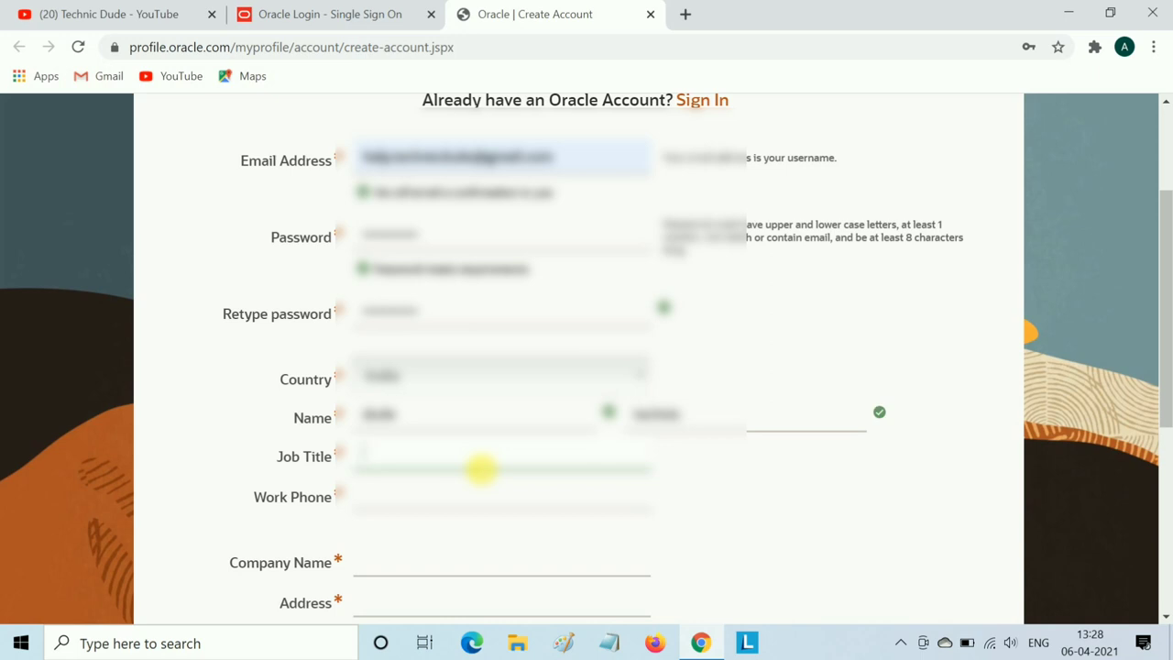
{"action": "type", "text": "Stu"}
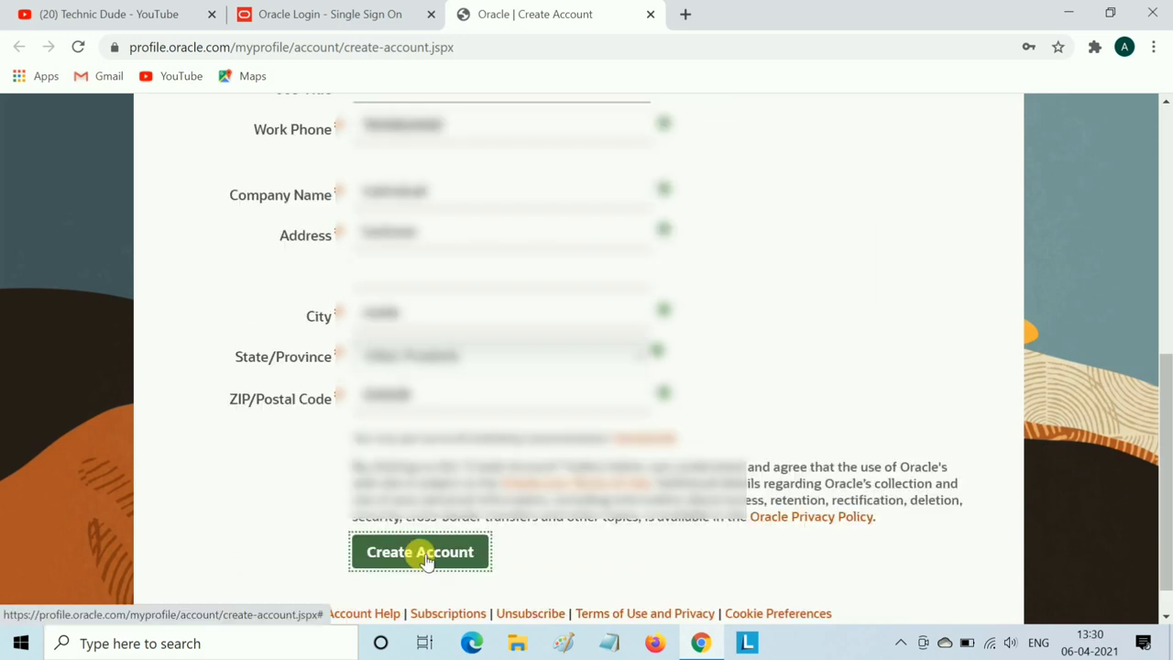
{"action": "left_click", "coordinate": [431, 552]}
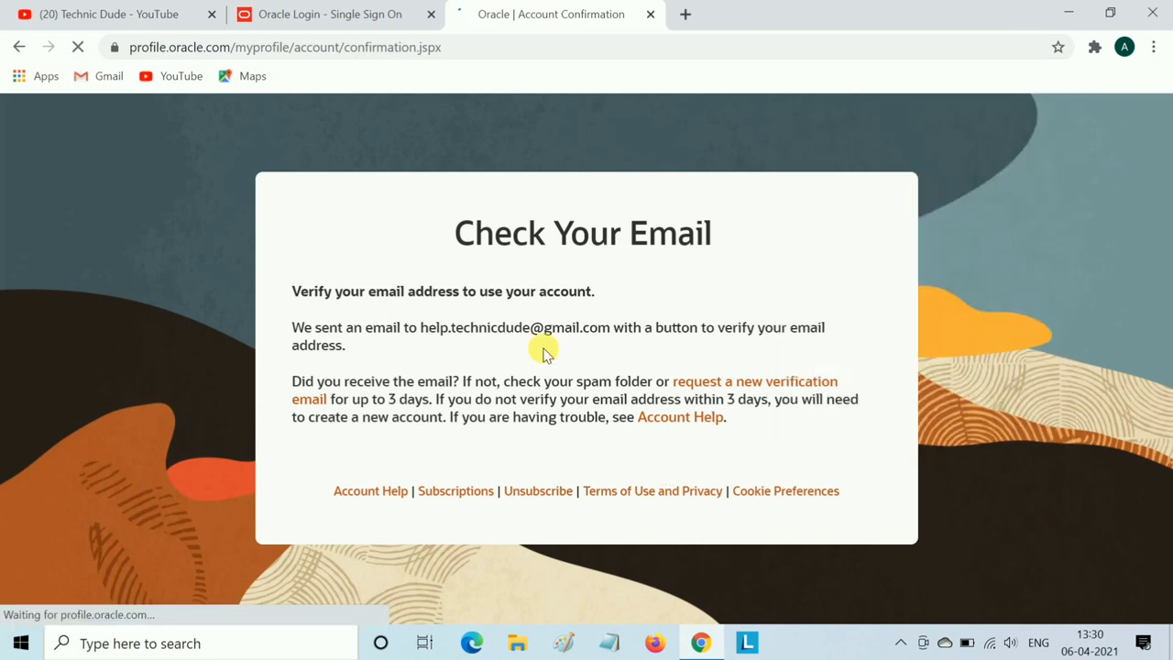
- Reload the Oracle sign-in tab and sign in with the new account's username and password
{"action": "left_click", "coordinate": [359, 18]}
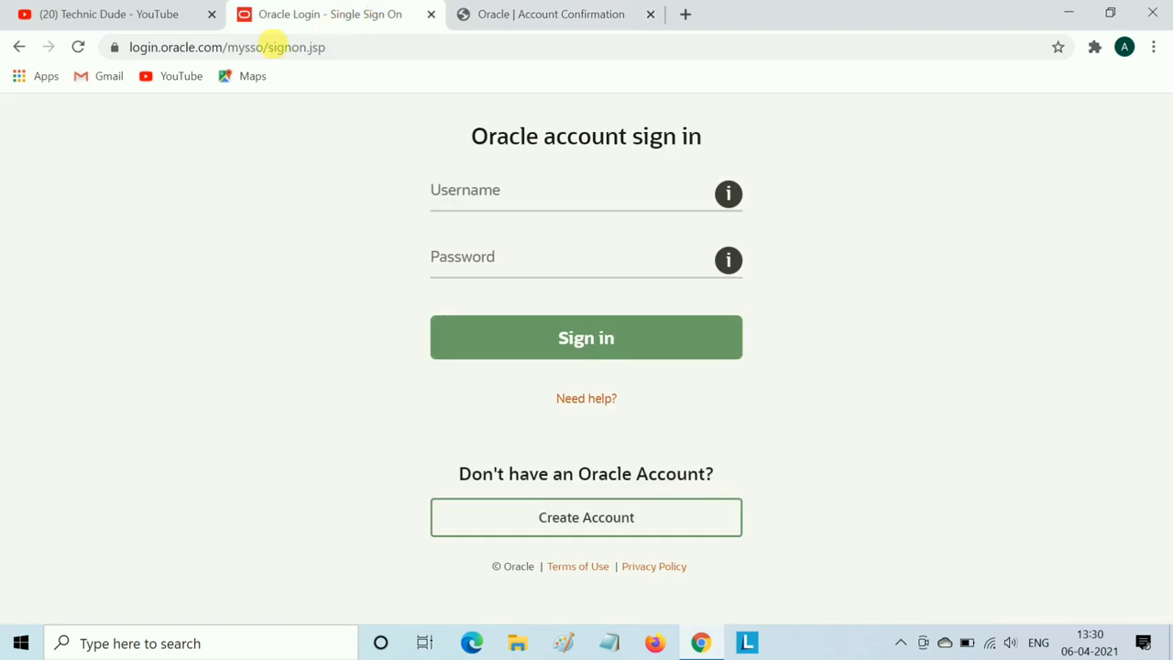
{"action": "left_click", "coordinate": [78, 47]}
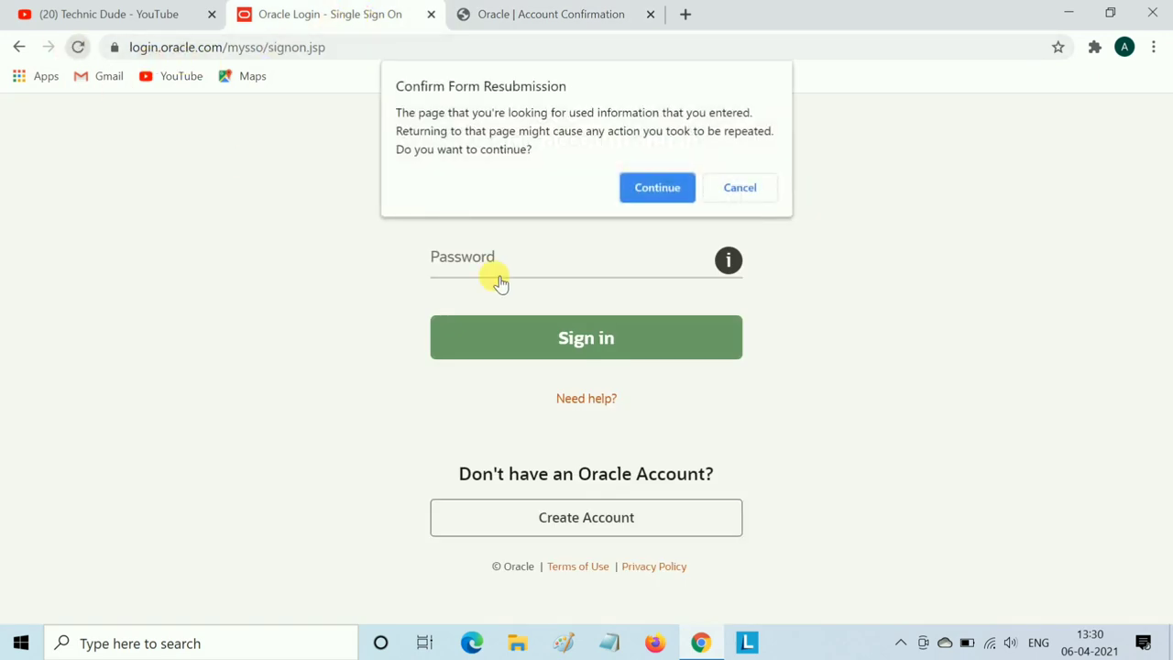
{"action": "left_click", "coordinate": [653, 188]}
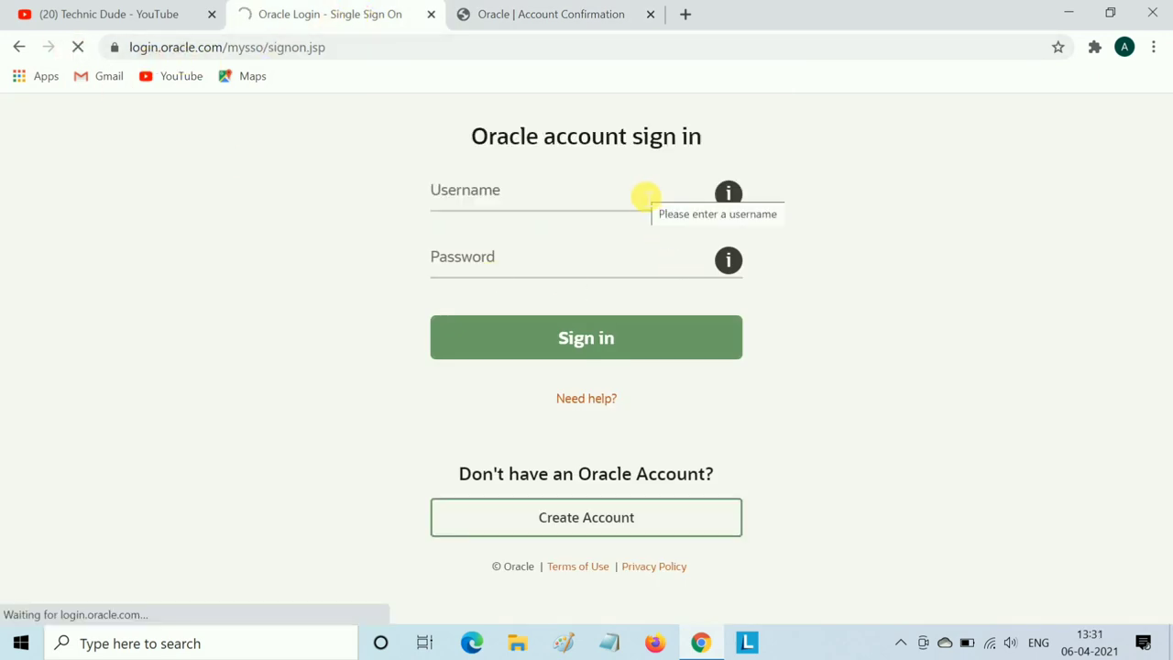
{"action": "left_click", "coordinate": [502, 266]}
{"action": "type", "text": "****"}
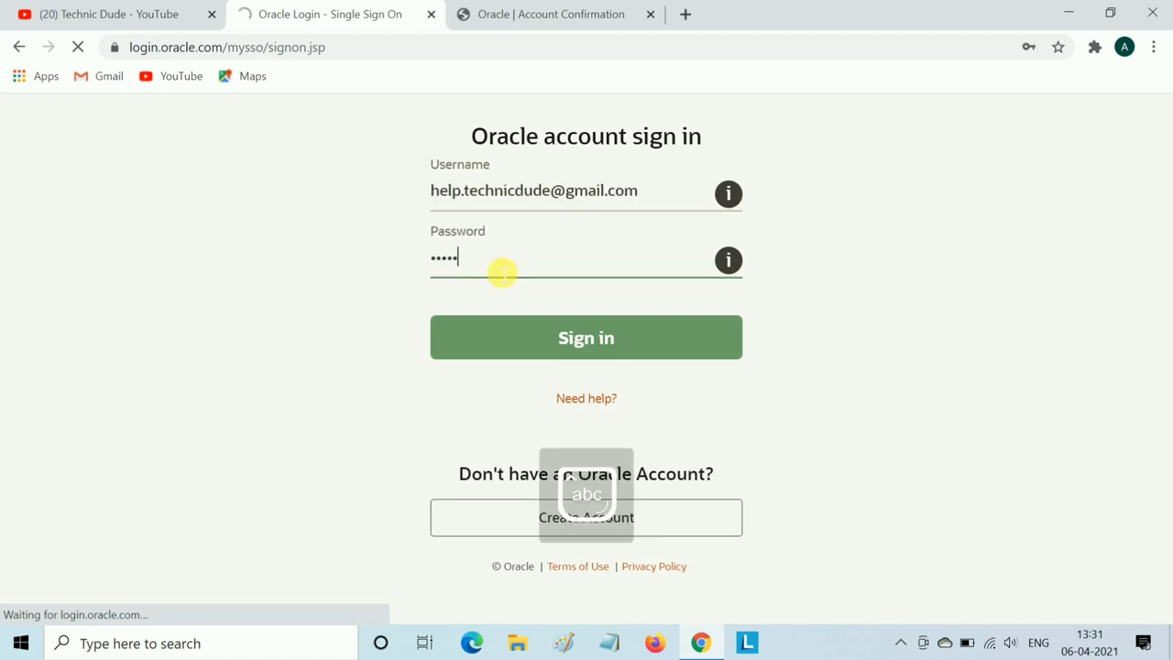
{"action": "type", "text": "*****"}
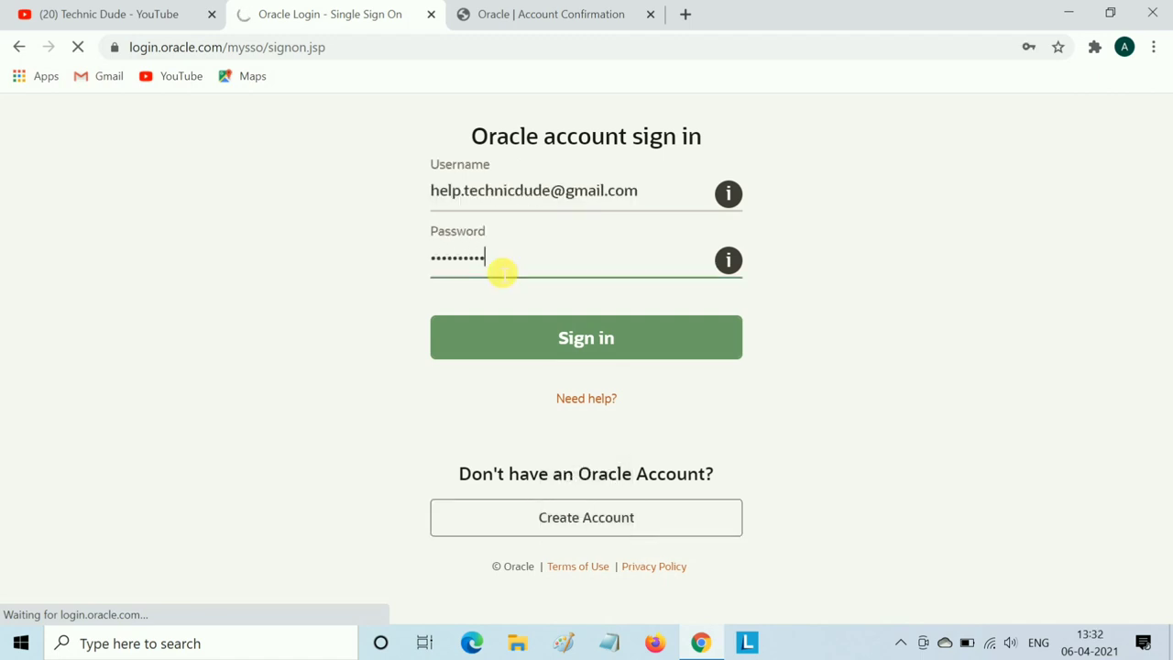
{"action": "left_click", "coordinate": [486, 321]}
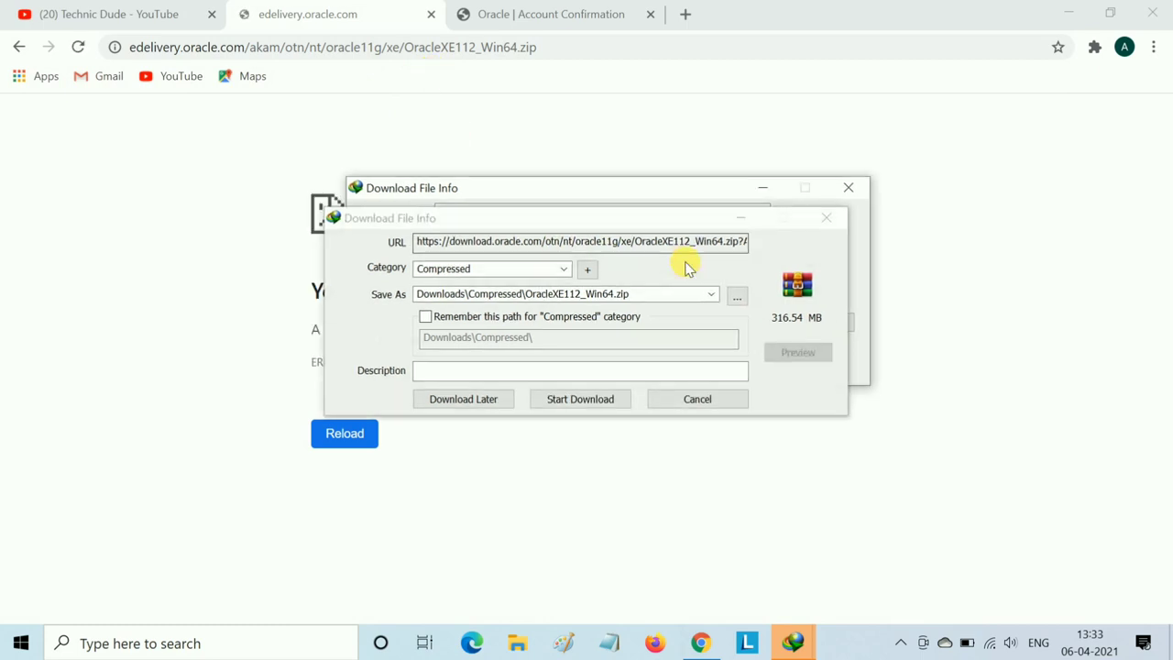
- Set the IDM save location to D:\SOFTWARES for OracleXE112_Win64.zip
{"action": "left_click", "coordinate": [848, 192]}
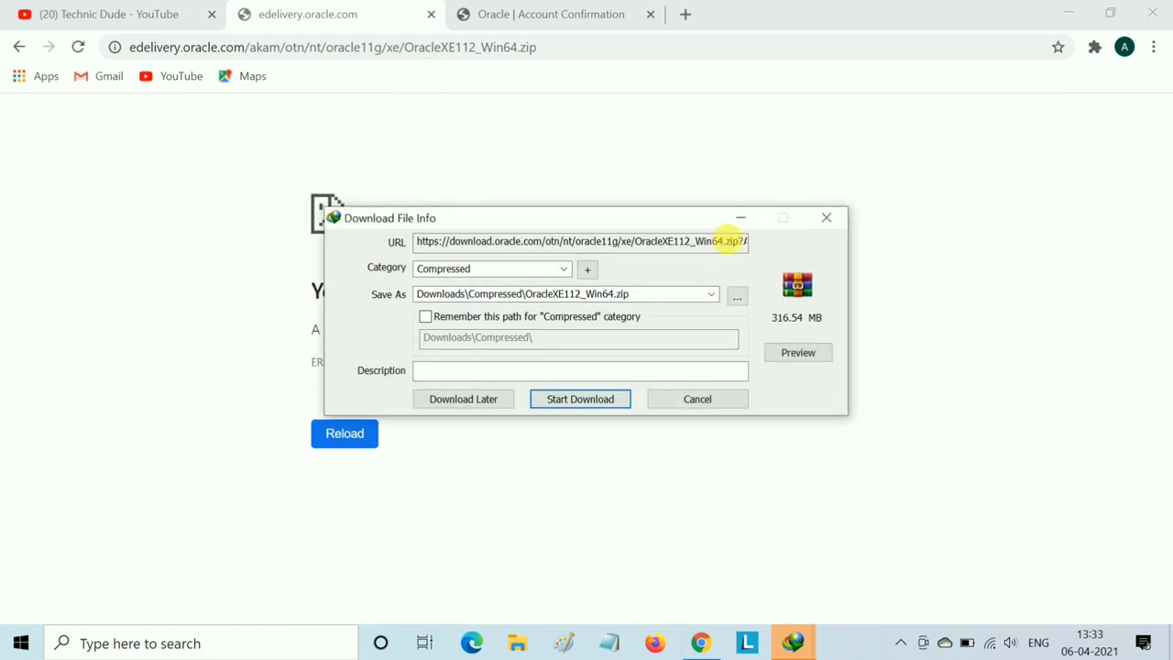
{"action": "left_click", "coordinate": [738, 296]}
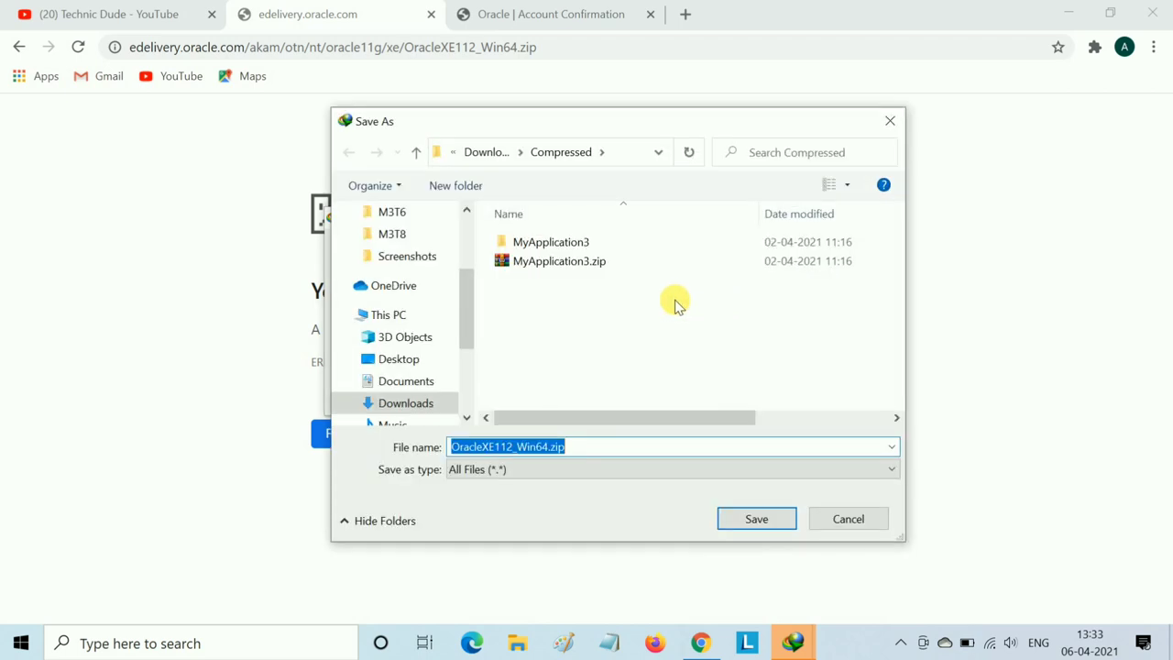
{"action": "scroll", "coordinate": [411, 406], "scroll_direction": "down", "scroll_amount": 3}
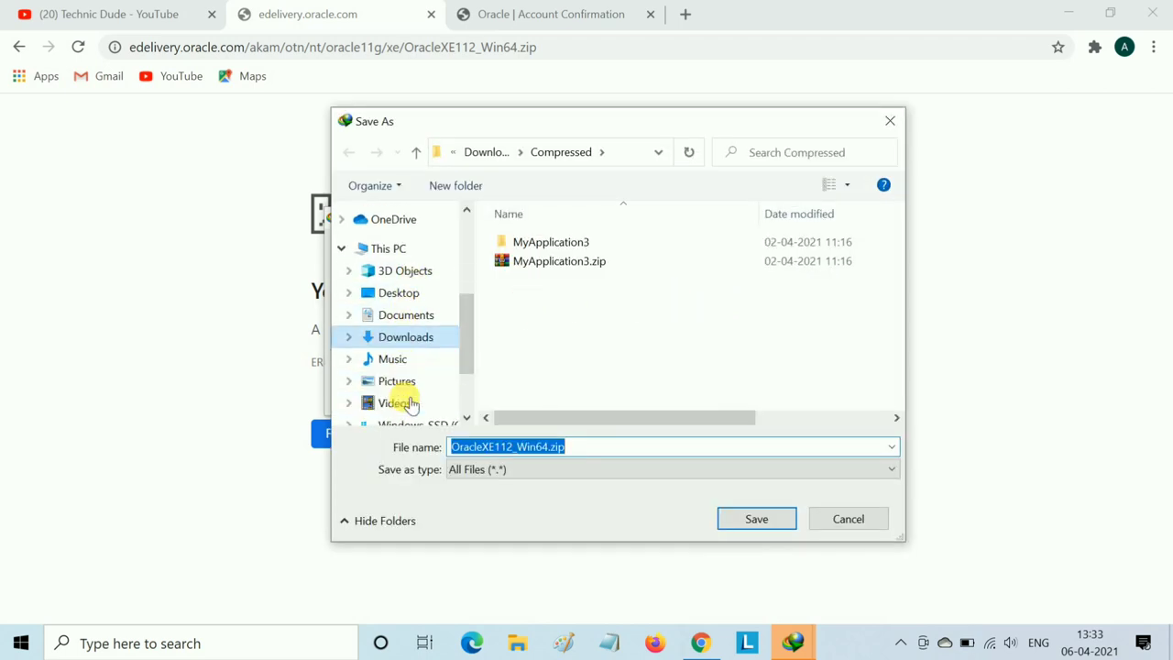
{"action": "left_click", "coordinate": [411, 366]}
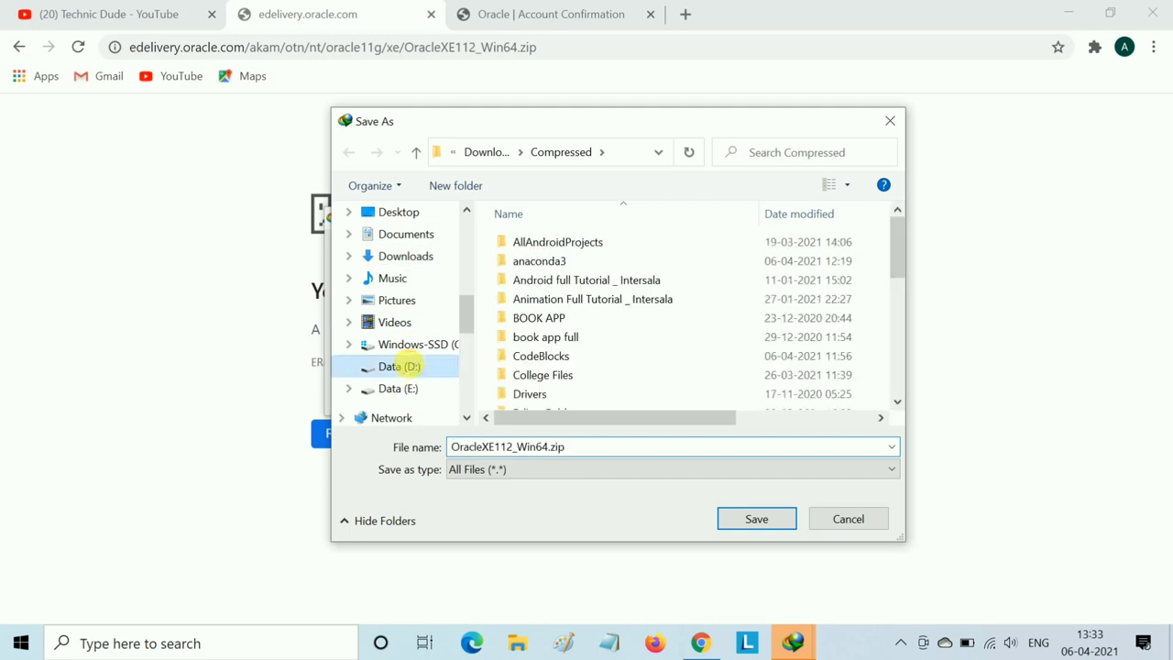
{"action": "scroll", "coordinate": [614, 366], "scroll_direction": "down", "scroll_amount": 6}
{"action": "scroll", "coordinate": [612, 365], "scroll_direction": "down", "scroll_amount": 1}
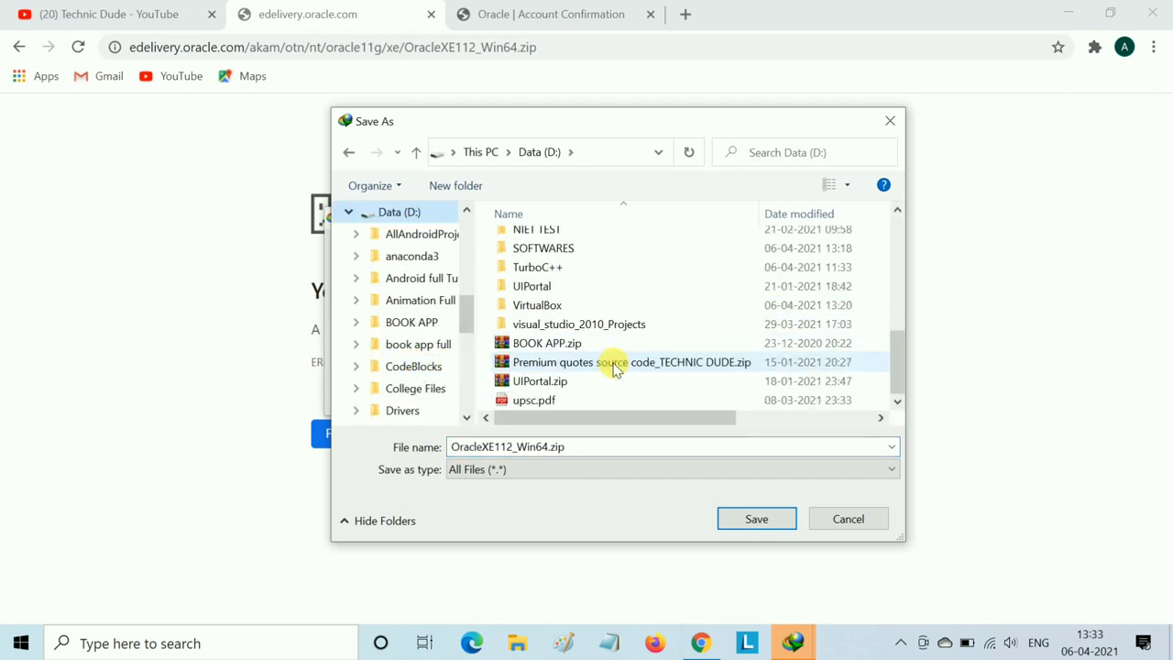
{"action": "left_click", "coordinate": [583, 257]}
{"action": "double_click", "coordinate": [582, 257]}
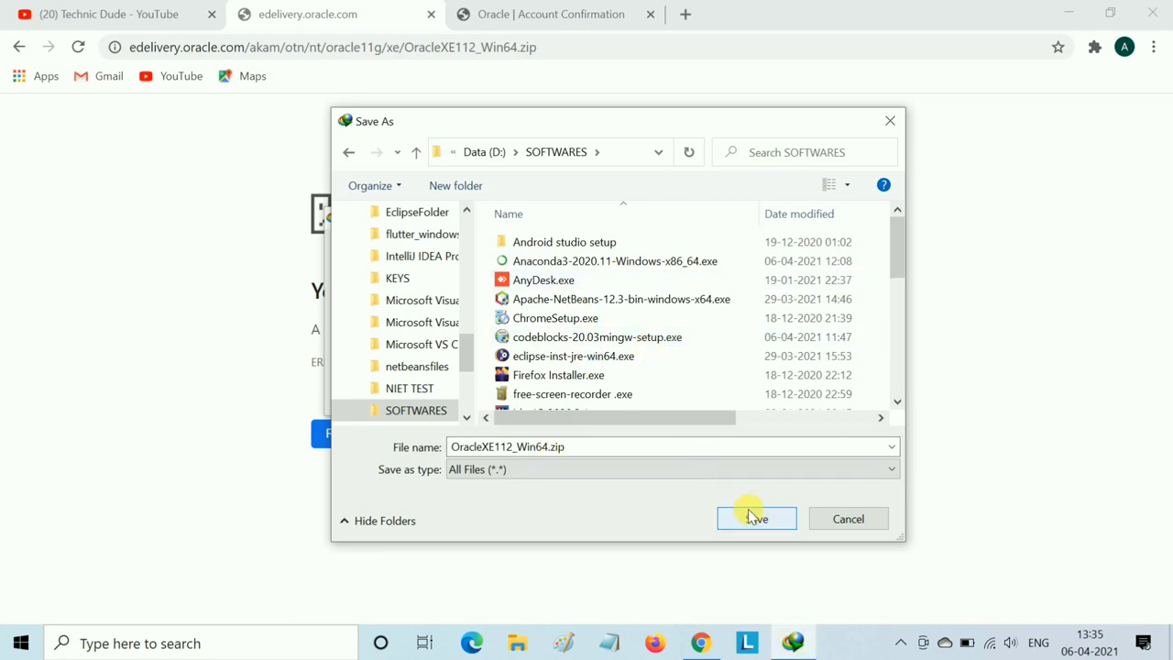
{"action": "left_click", "coordinate": [749, 516]}
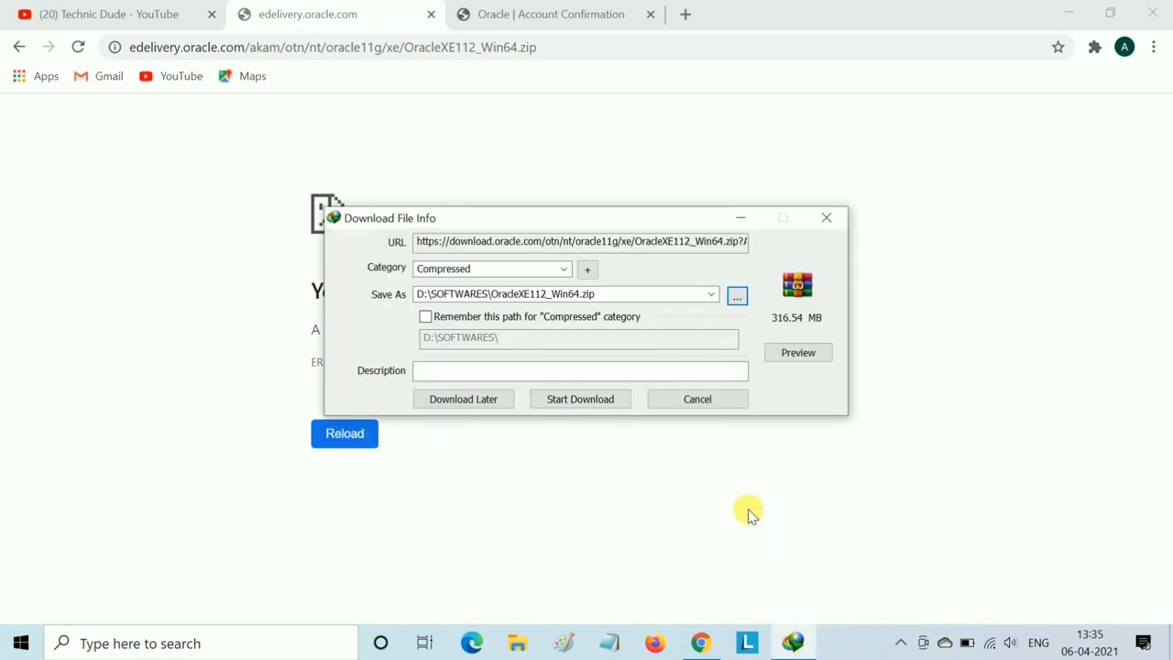
- Start the download, close the edelivery tab and minimize Chrome
{"action": "left_click", "coordinate": [586, 407]}
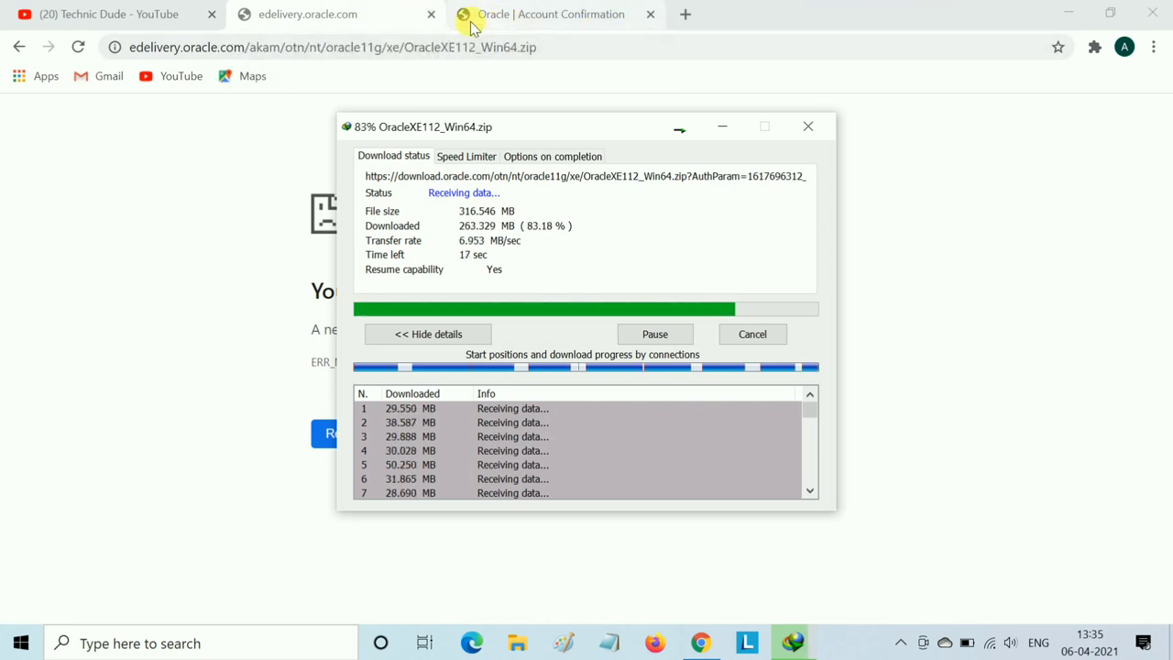
{"action": "left_click", "coordinate": [428, 17]}
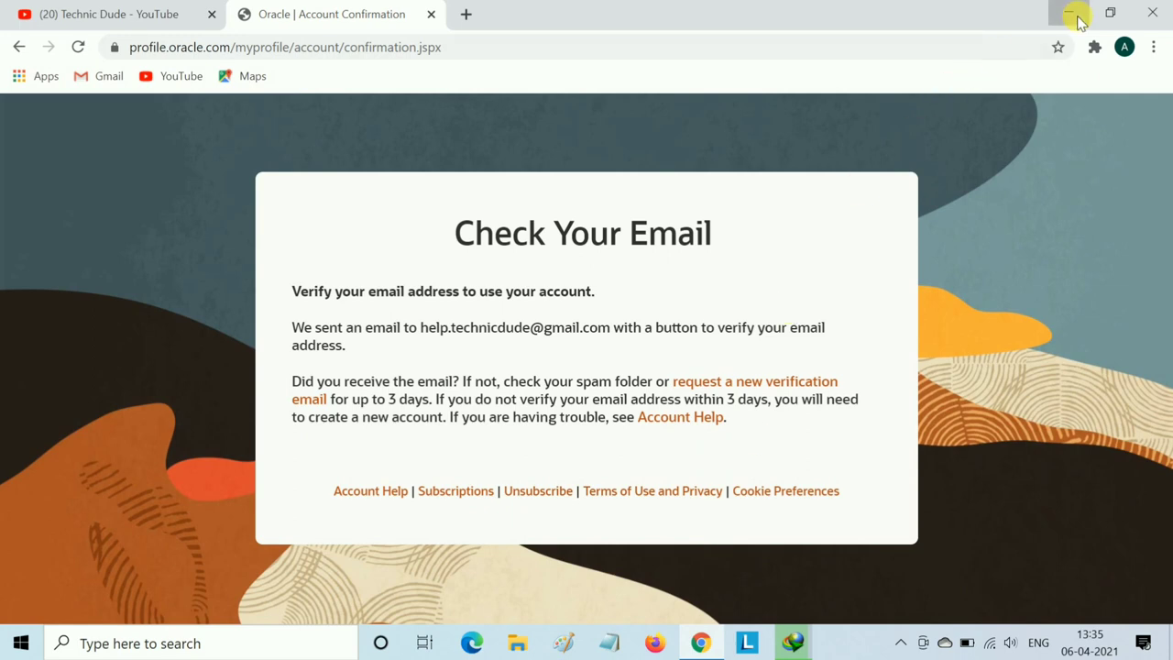
{"action": "left_click", "coordinate": [1067, 14]}
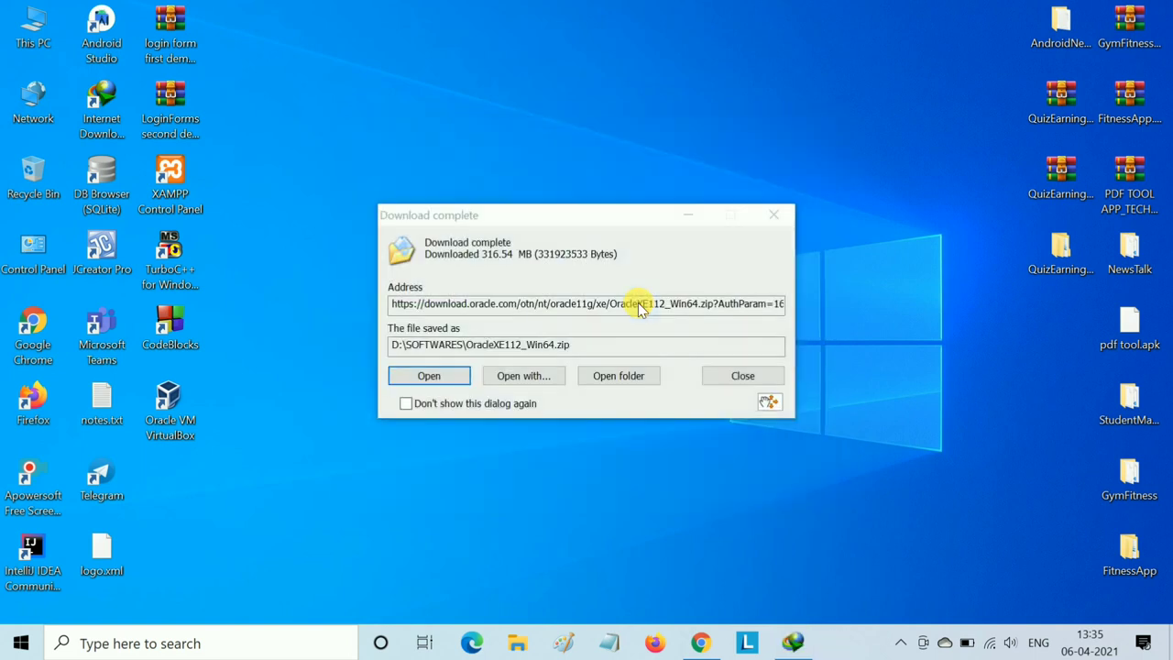
- Open D:\SOFTWARES from IDM's Download complete dialog and position the Explorer window
{"action": "left_click", "coordinate": [615, 374]}
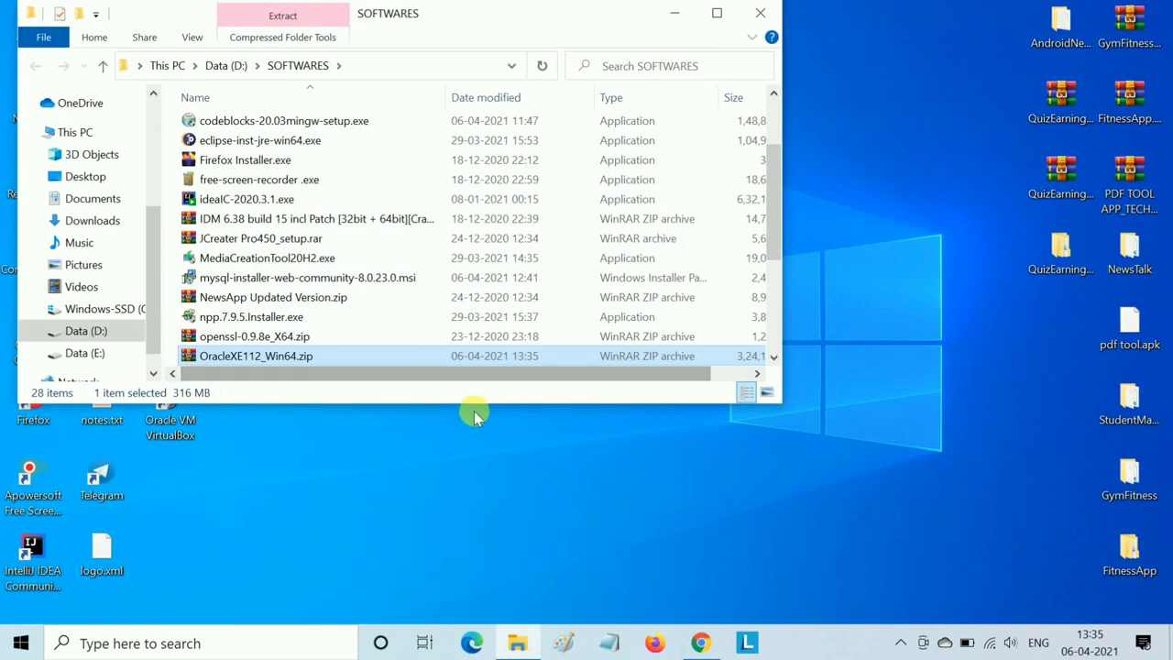
{"action": "left_click_drag", "start_coordinate": [528, 19], "coordinate": [614, 113]}
{"action": "scroll", "coordinate": [554, 302], "scroll_direction": "down", "scroll_amount": 1}
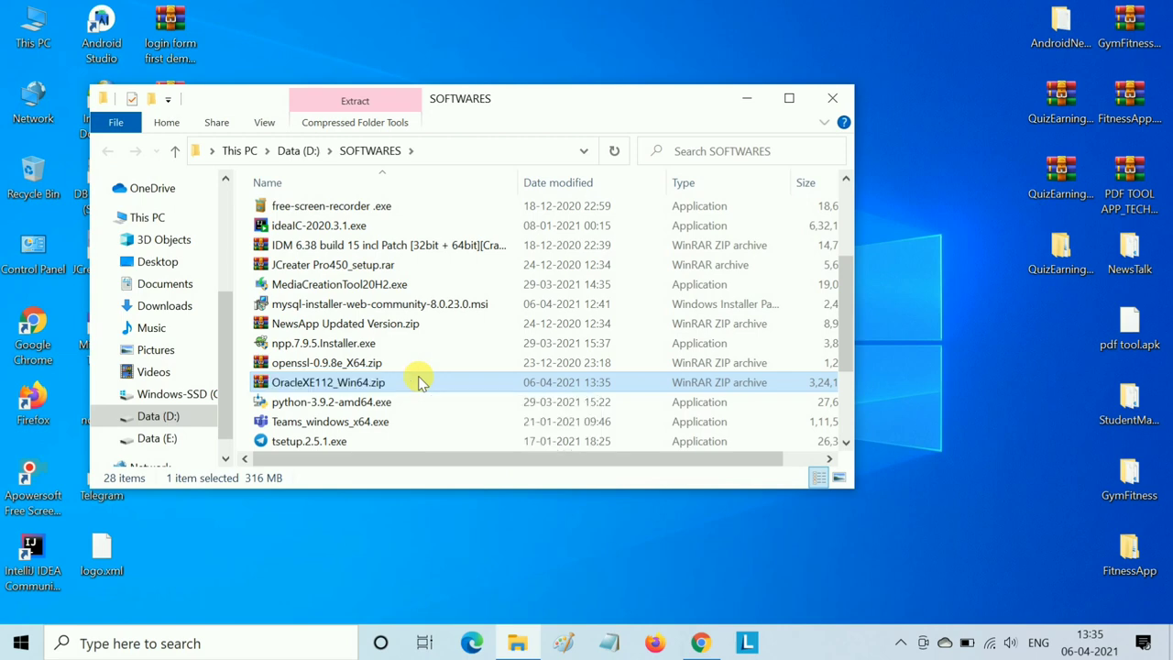
- Extract OracleXE112_Win64.zip with WinRAR to the suggested folder, then open OracleXE112_Win64
{"action": "right_click", "coordinate": [419, 383]}
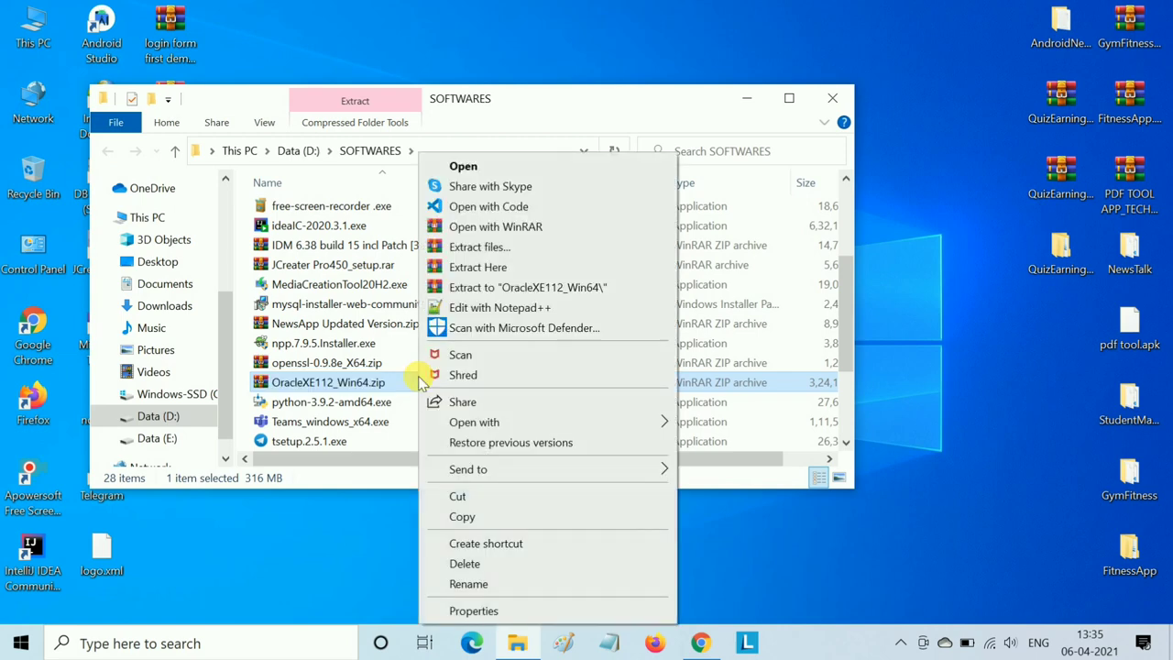
{"action": "left_click", "coordinate": [480, 247]}
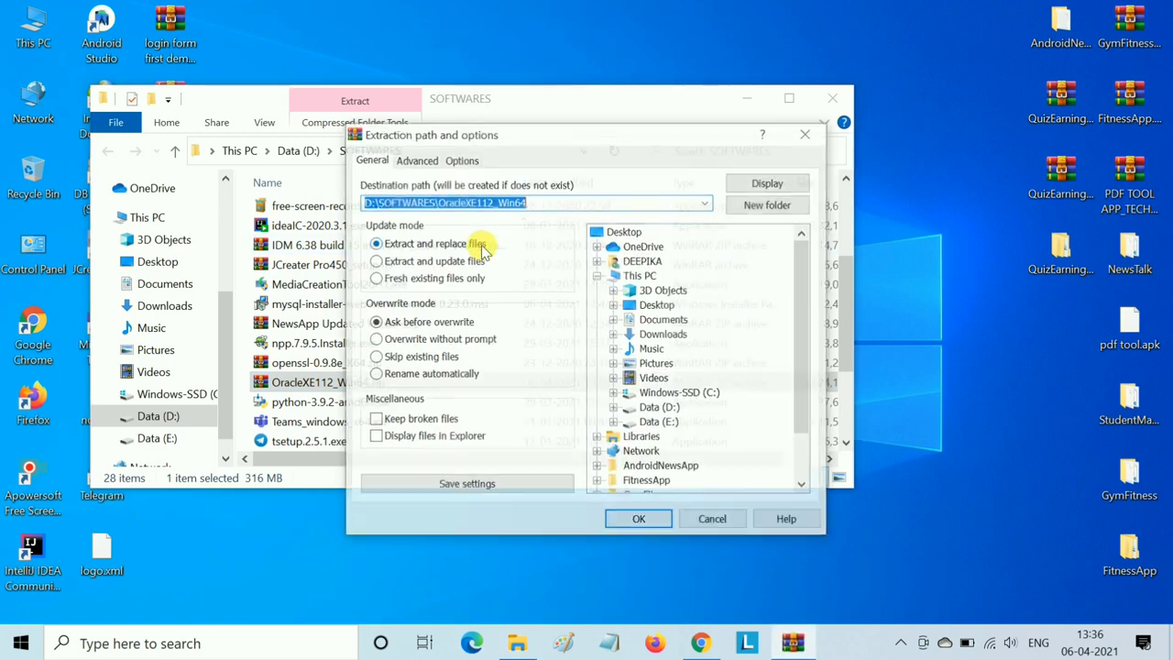
{"action": "left_click", "coordinate": [638, 519]}
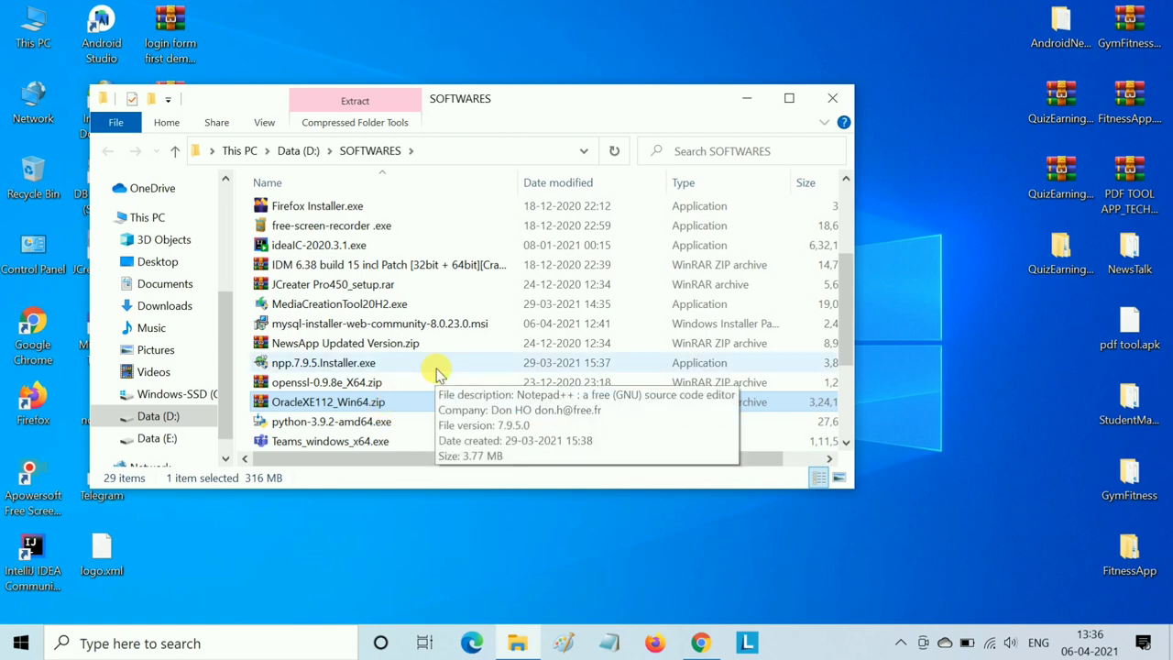
{"action": "scroll", "coordinate": [454, 335], "scroll_direction": "down", "scroll_amount": 1}
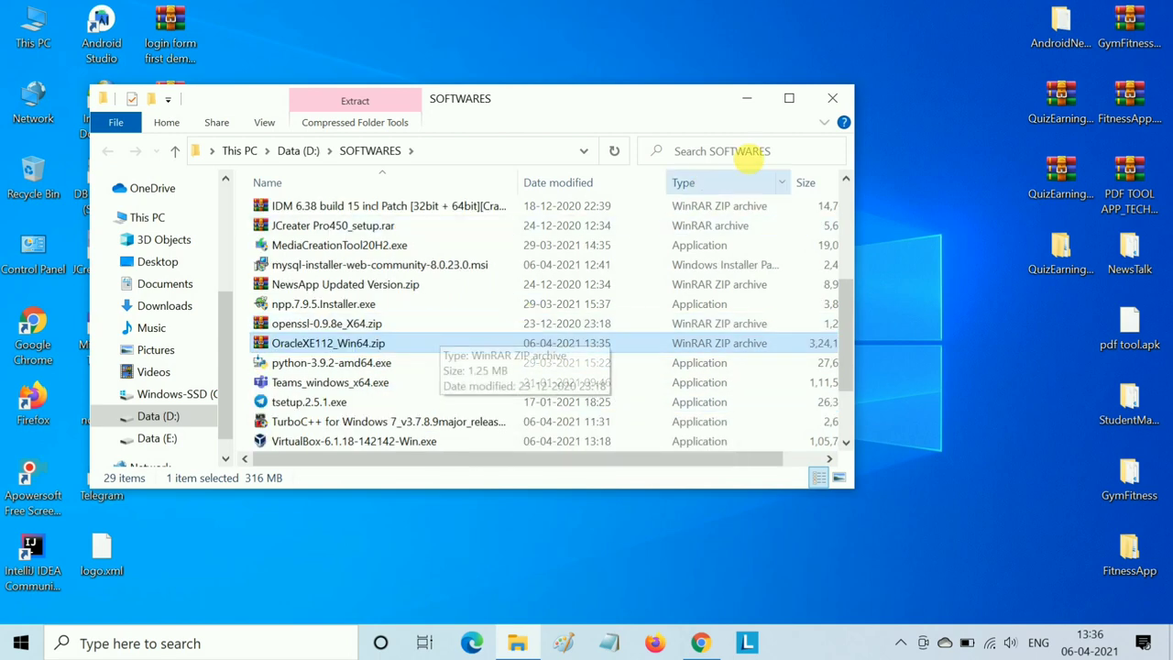
{"action": "left_click", "coordinate": [786, 97]}
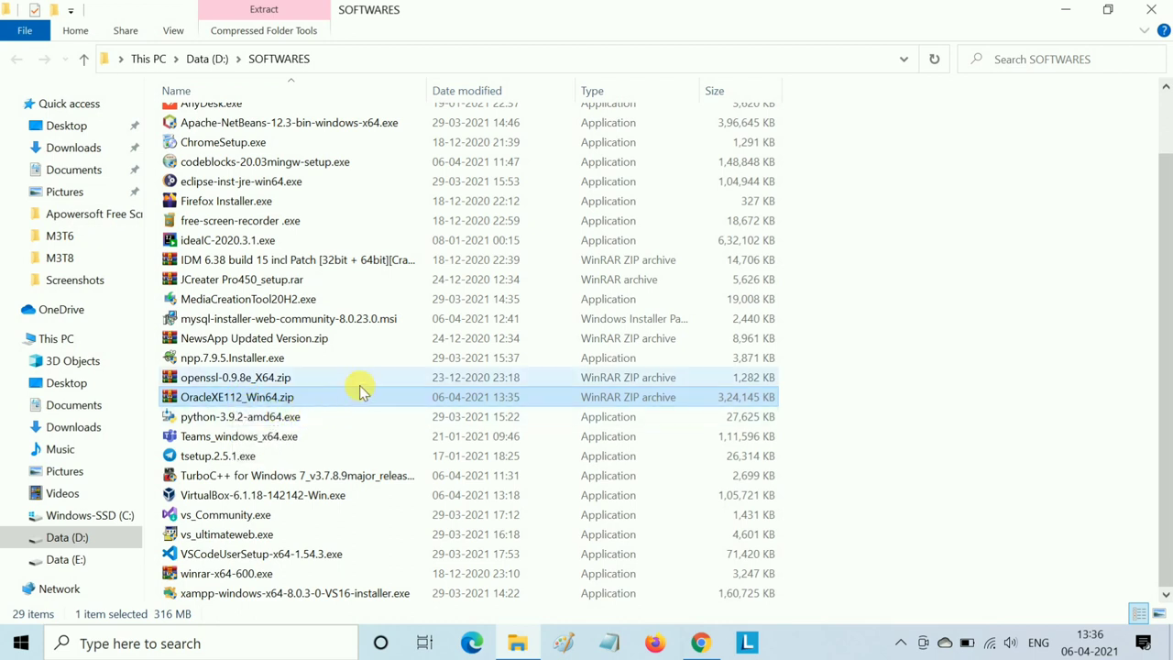
{"action": "scroll", "coordinate": [360, 391], "scroll_direction": "up", "scroll_amount": 2}
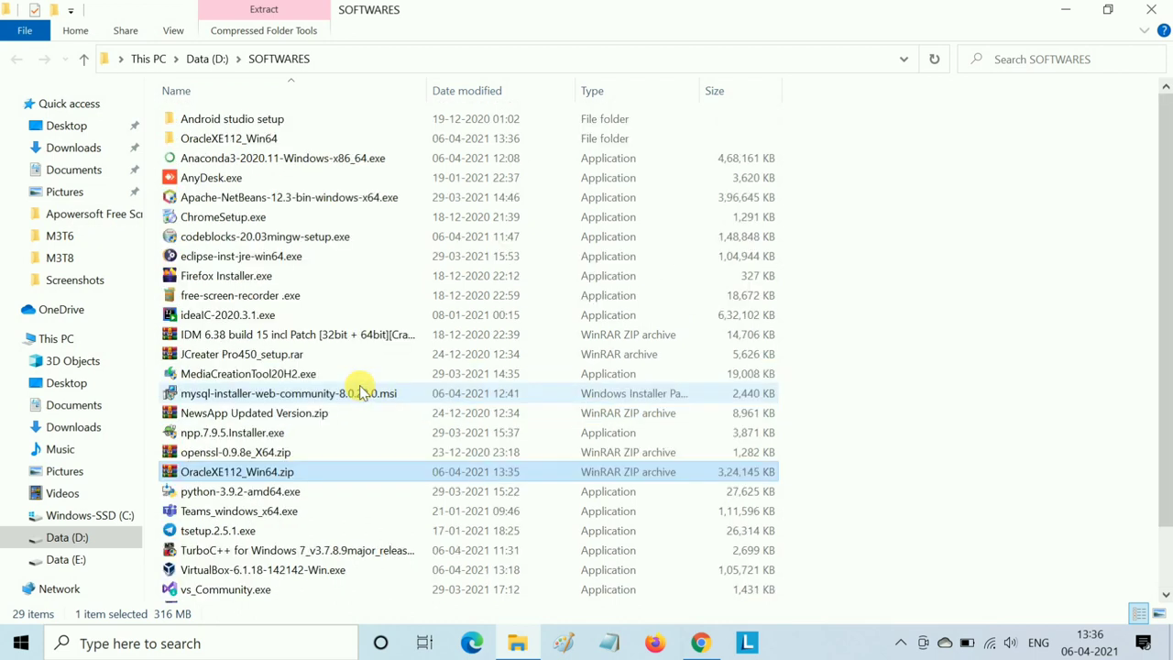
{"action": "double_click", "coordinate": [271, 138]}
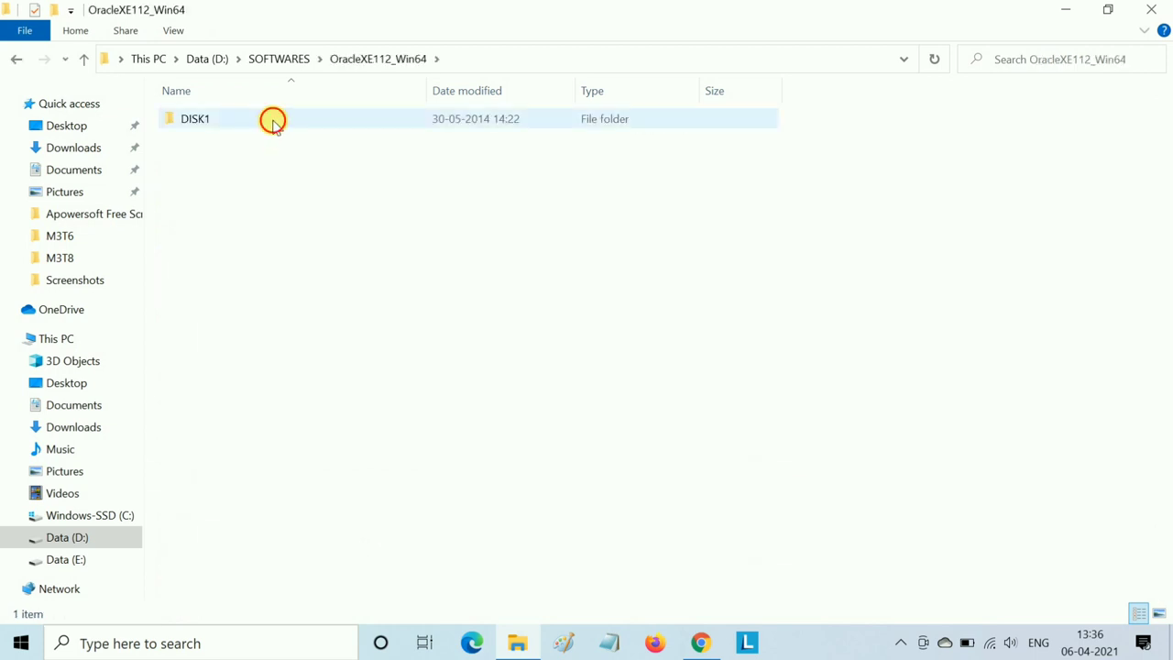
- Open the DISK1 folder and launch setup.exe
{"action": "double_click", "coordinate": [275, 124]}
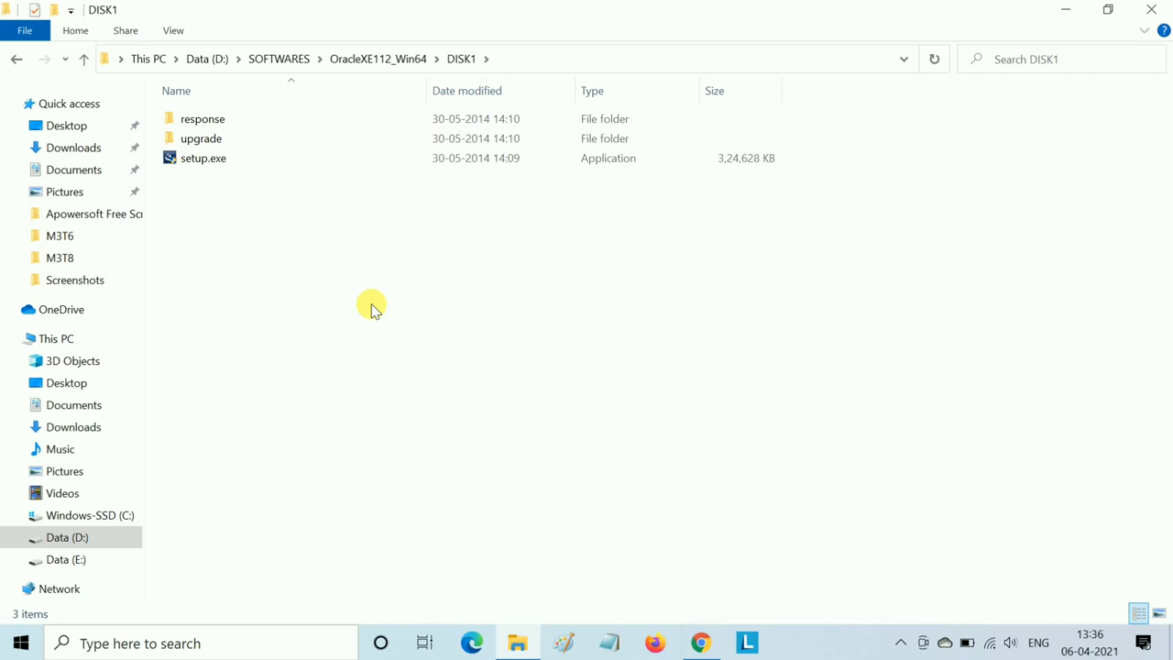
{"action": "double_click", "coordinate": [307, 166]}
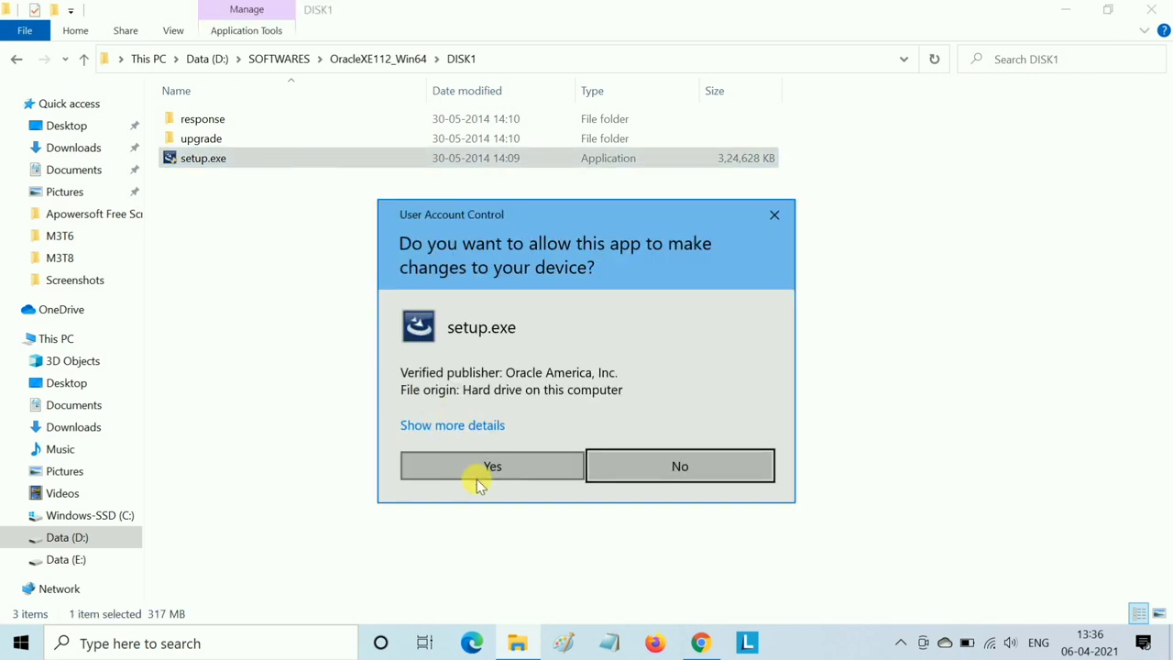
- Allow the installer in UAC, pass the welcome page and accept the license terms
{"action": "left_click", "coordinate": [463, 469]}
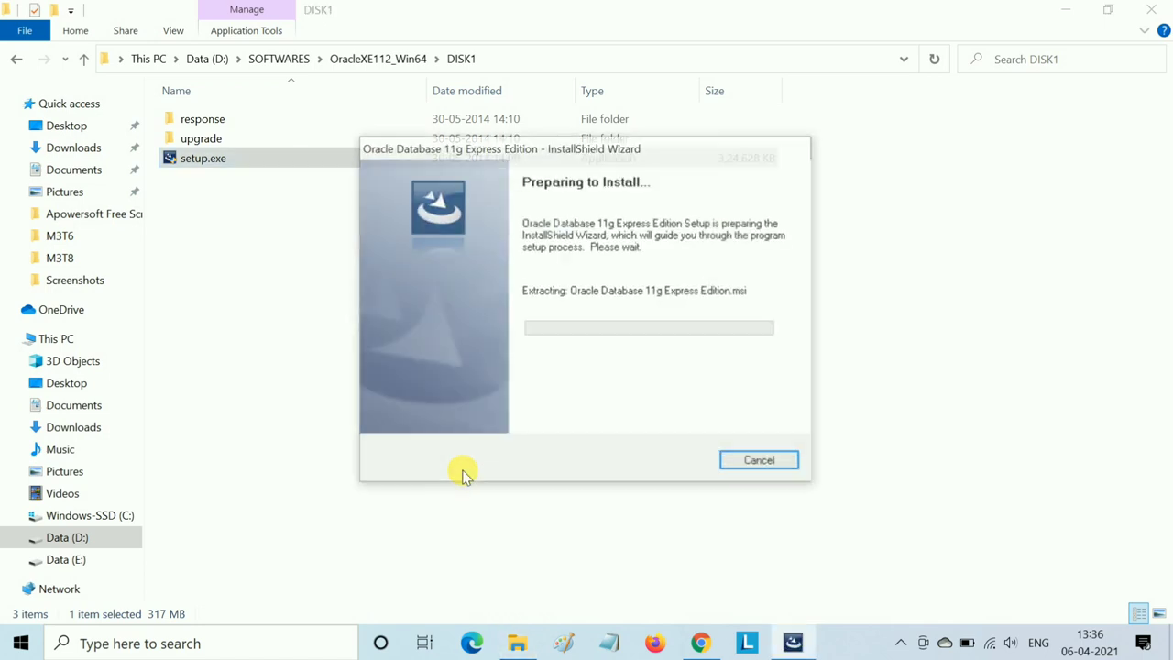
{"action": "left_click", "coordinate": [1066, 11]}
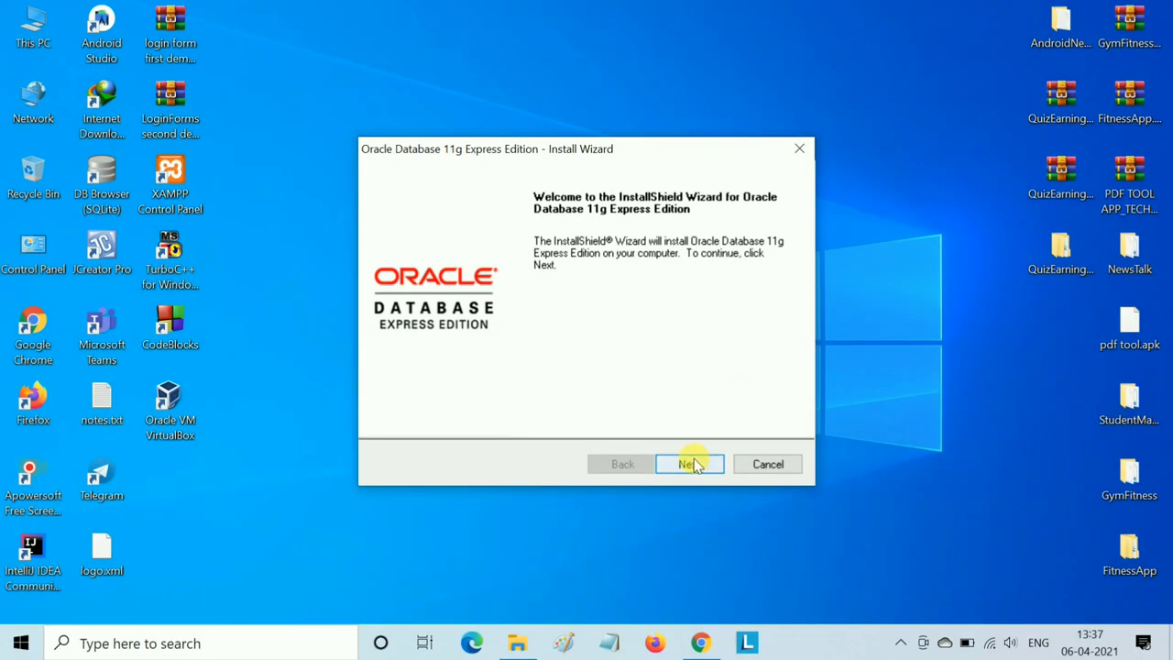
{"action": "left_click", "coordinate": [689, 463]}
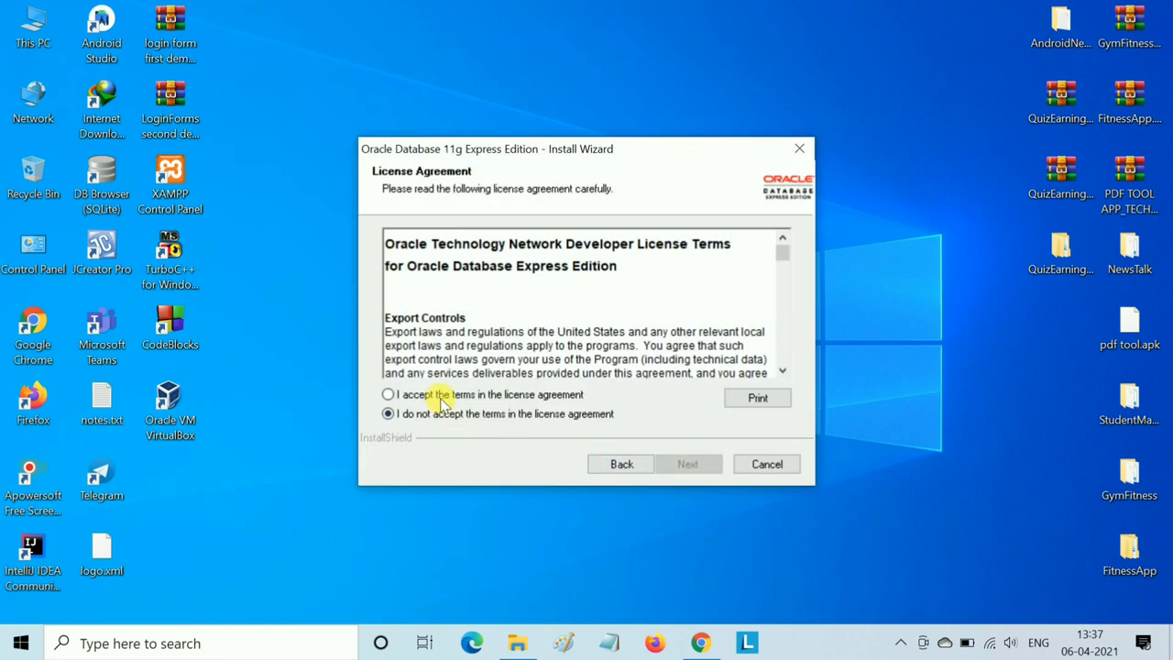
{"action": "left_click", "coordinate": [442, 395]}
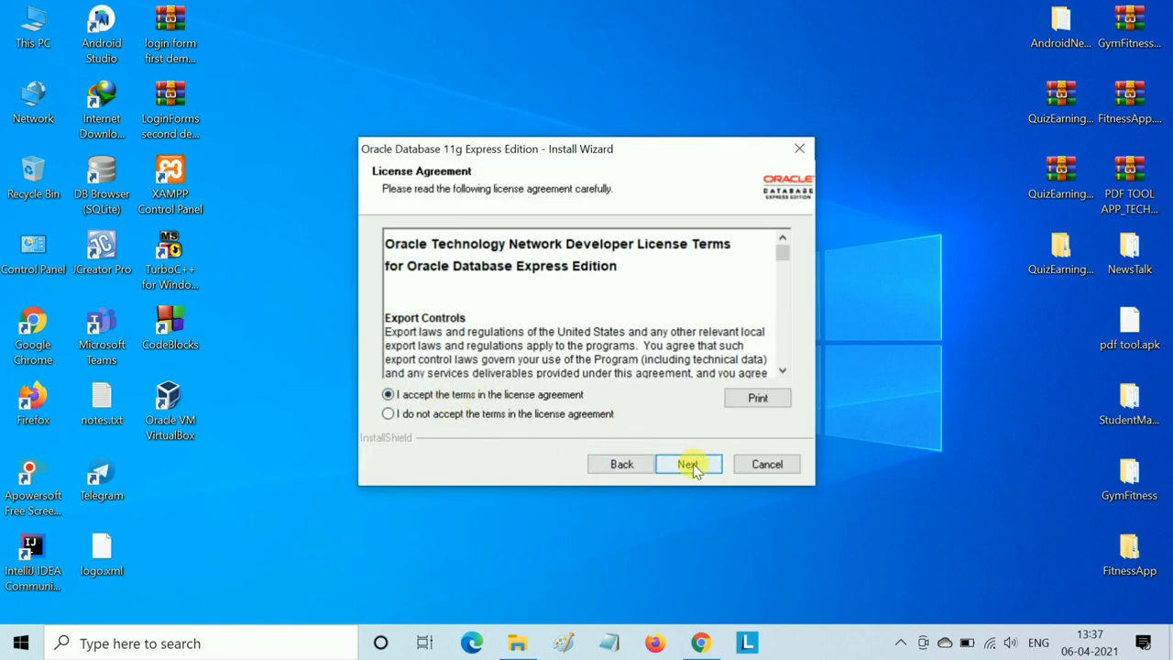
{"action": "left_click", "coordinate": [692, 463]}
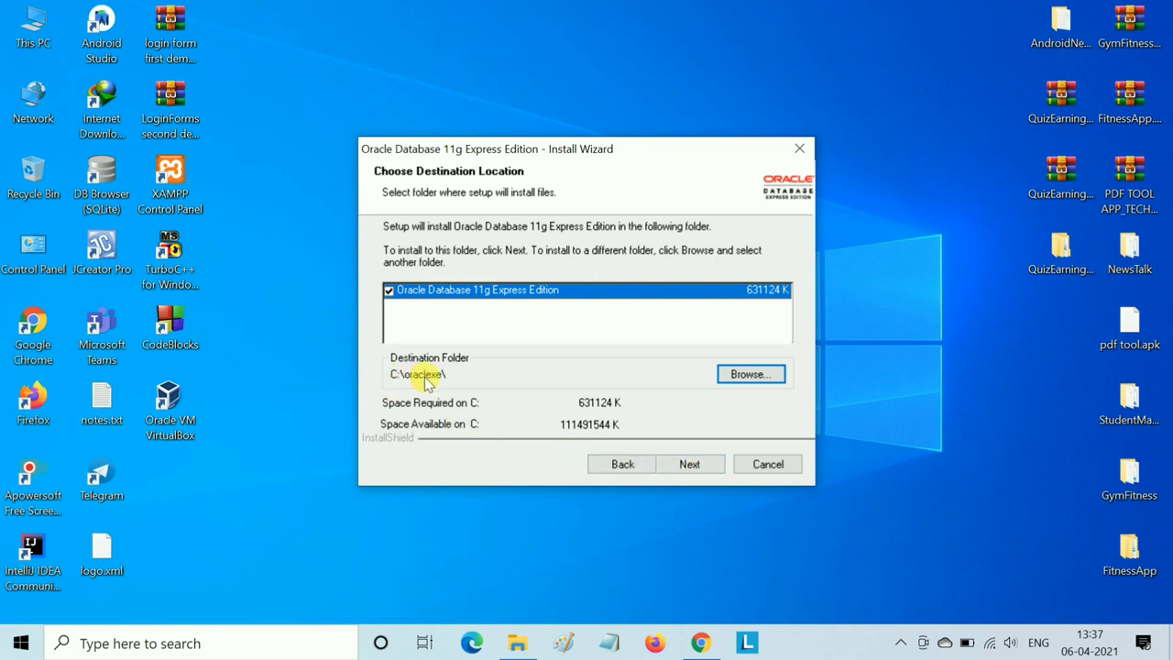
- Browse for a new install folder, changing the path from C:\oraclexe to D:\
{"action": "left_click", "coordinate": [747, 377]}
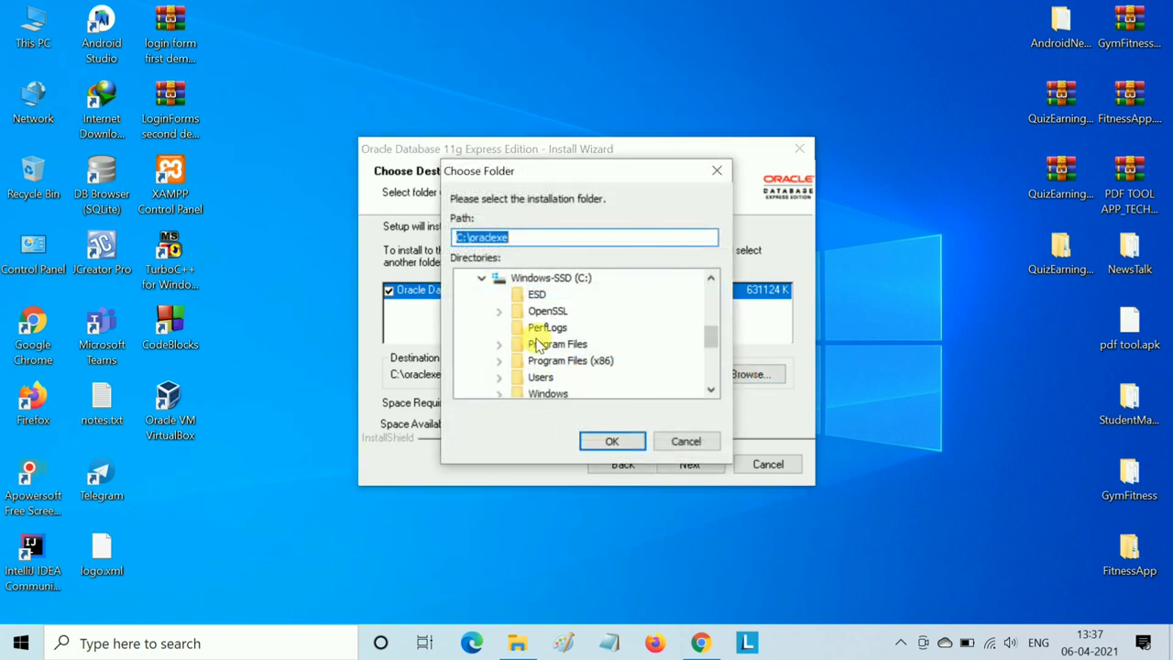
{"action": "scroll", "coordinate": [540, 342], "scroll_direction": "down", "scroll_amount": 2}
{"action": "scroll", "coordinate": [542, 344], "scroll_direction": "down", "scroll_amount": 1}
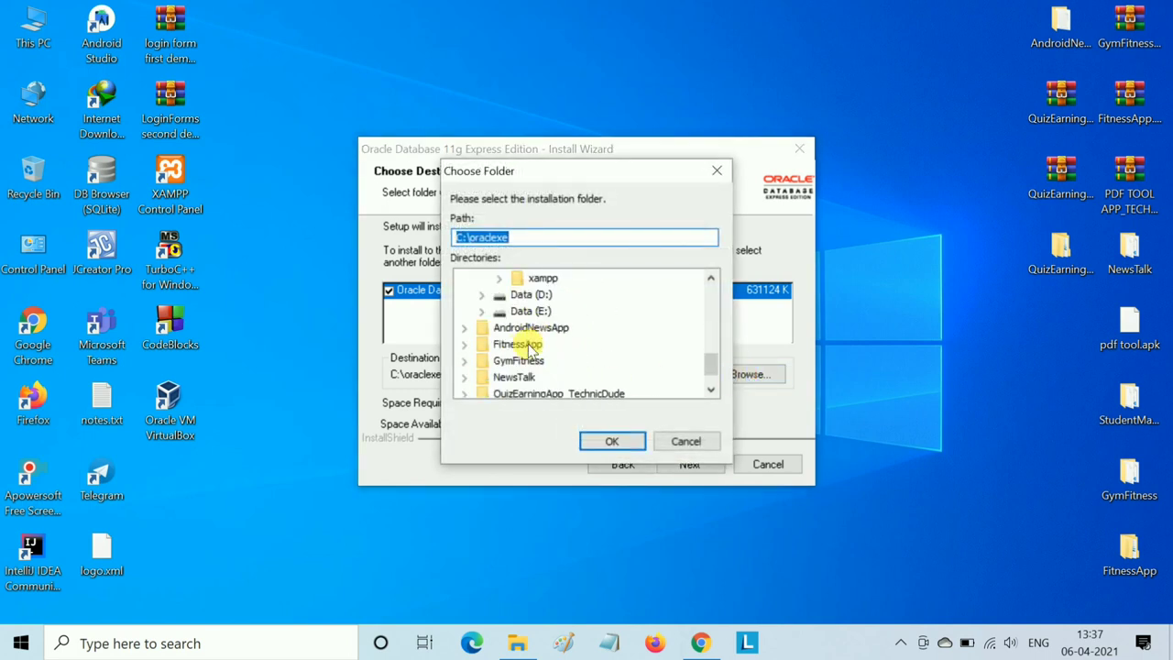
{"action": "left_click", "coordinate": [483, 295]}
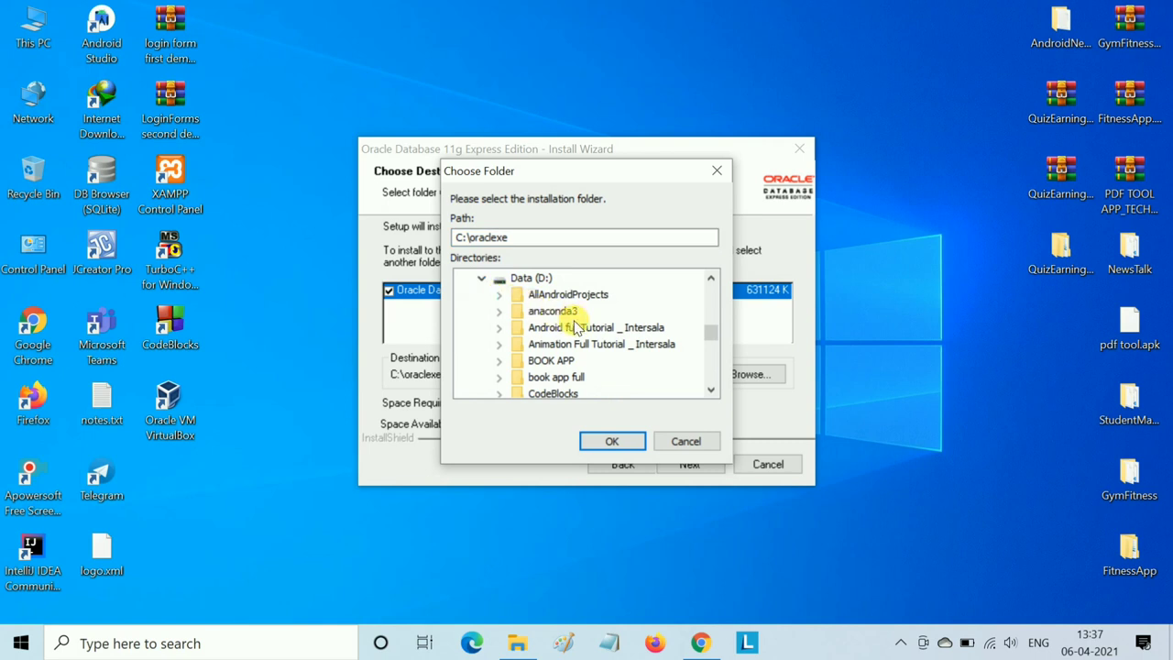
{"action": "scroll", "coordinate": [567, 312], "scroll_direction": "down", "scroll_amount": 4}
{"action": "scroll", "coordinate": [575, 325], "scroll_direction": "up", "scroll_amount": 4}
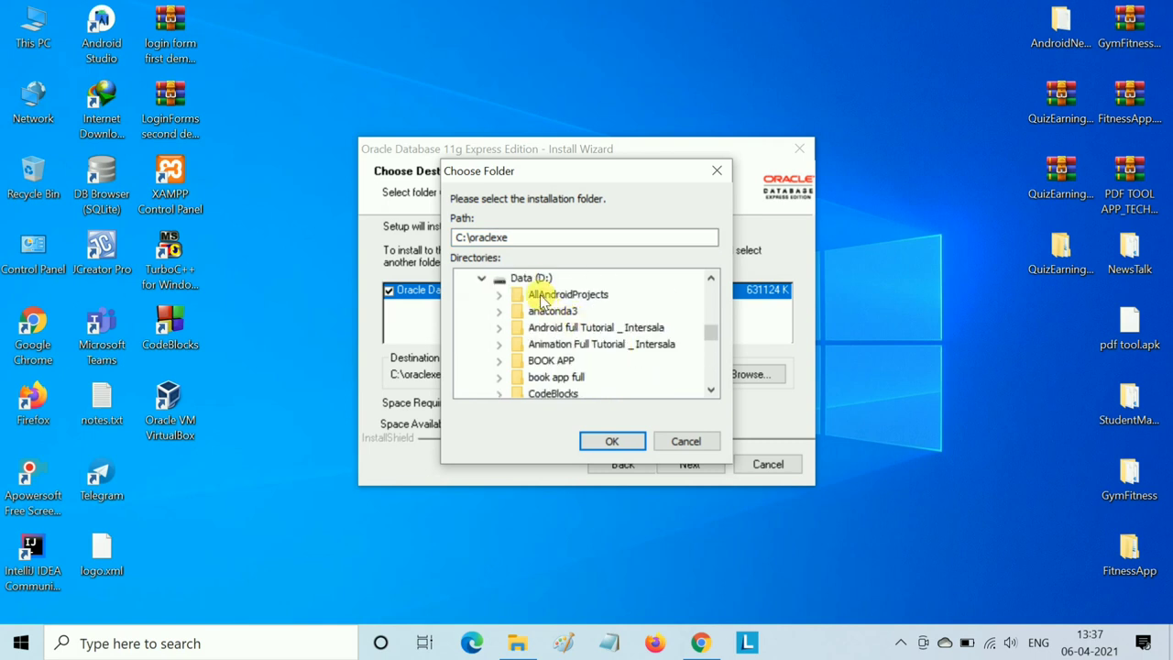
{"action": "left_click", "coordinate": [532, 278]}
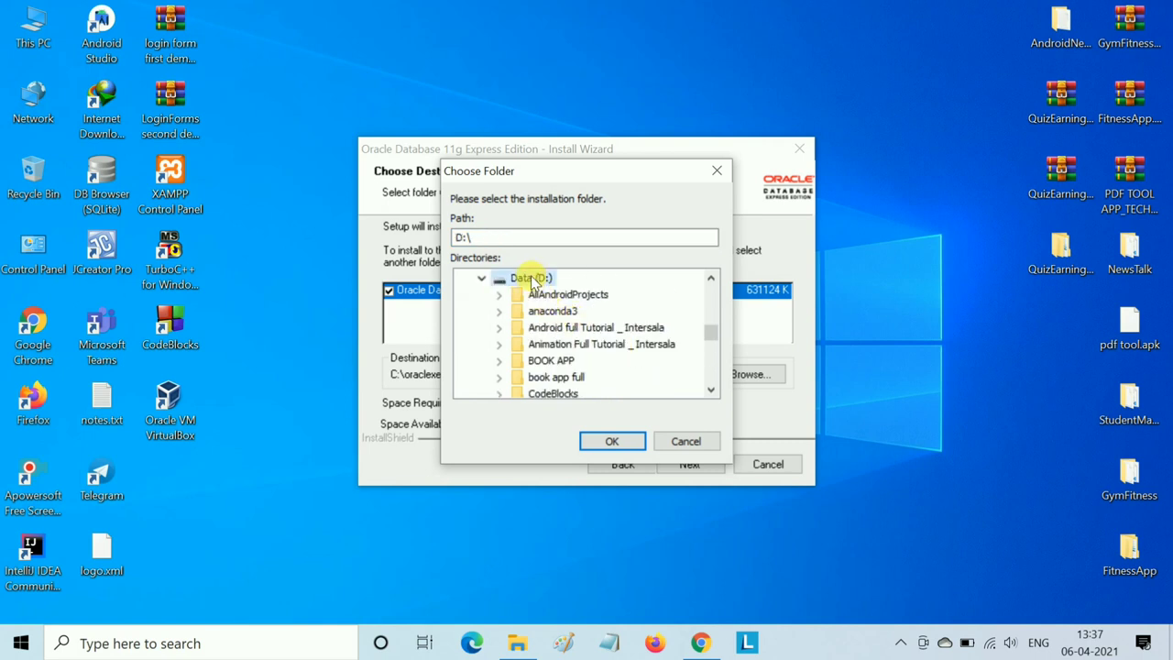
{"action": "scroll", "coordinate": [565, 322], "scroll_direction": "down", "scroll_amount": 6}
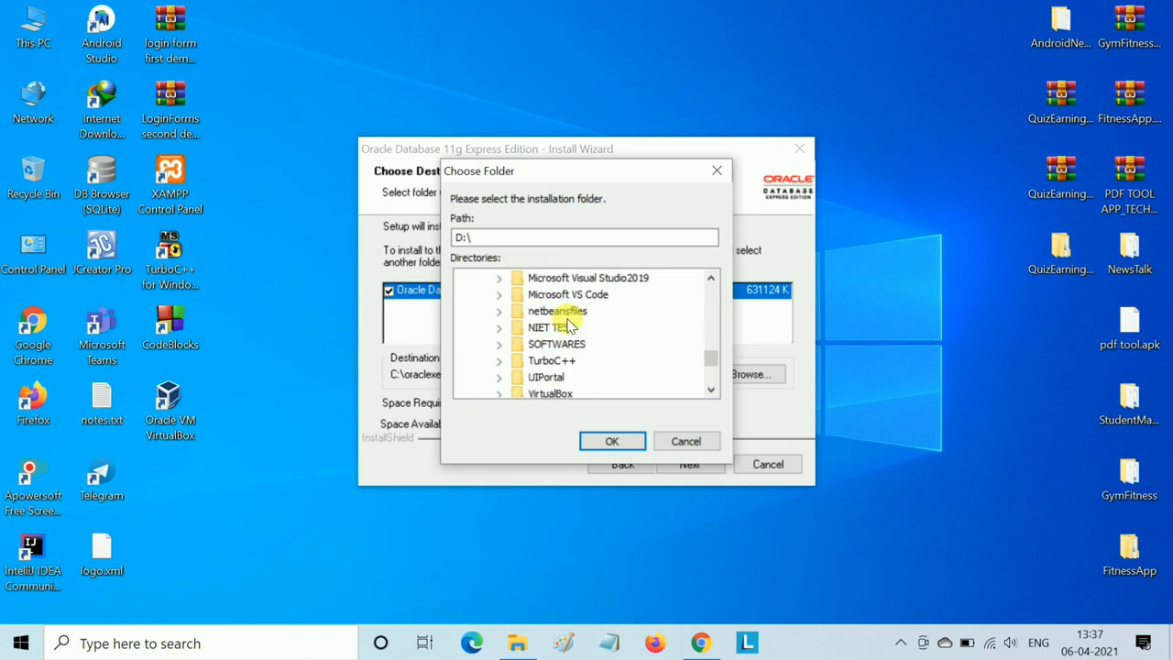
{"action": "scroll", "coordinate": [566, 335], "scroll_direction": "up", "scroll_amount": 2}
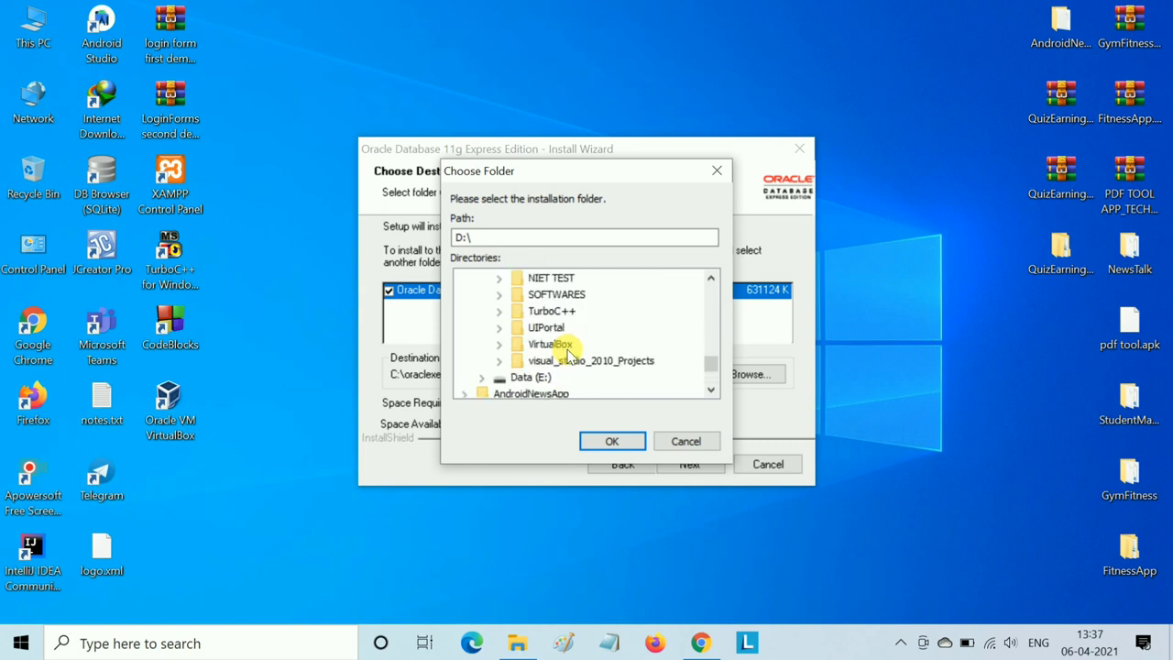
{"action": "left_click", "coordinate": [40, 22]}
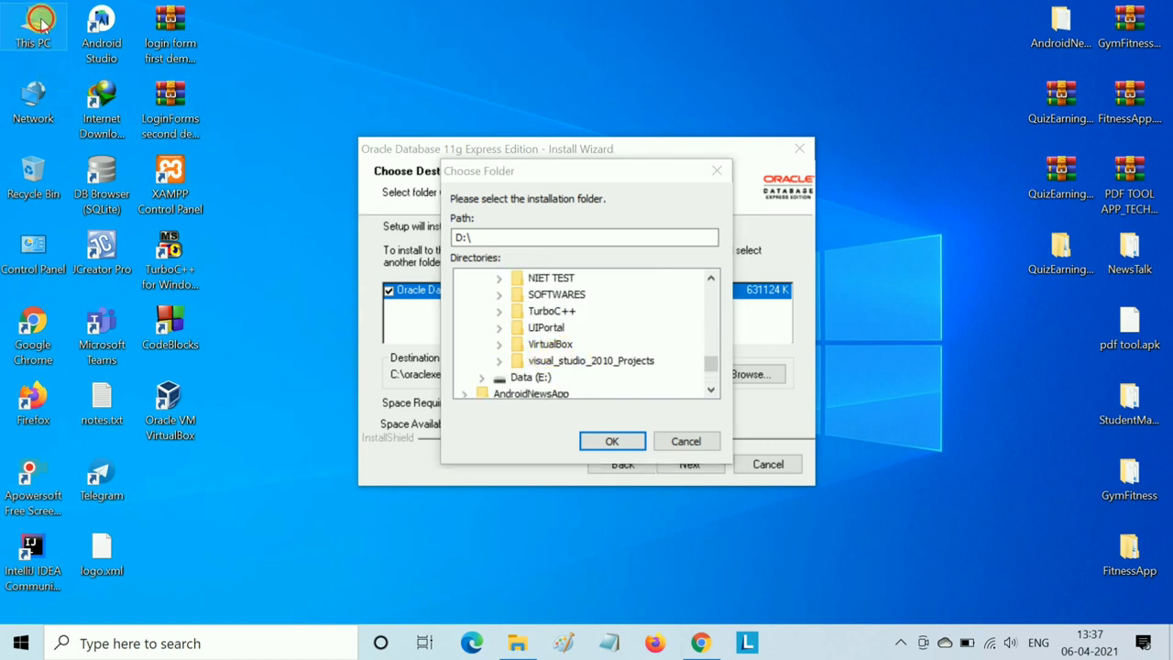
- Open the Data (D:) drive from This PC in a maximized File Explorer window
{"action": "double_click", "coordinate": [40, 22]}
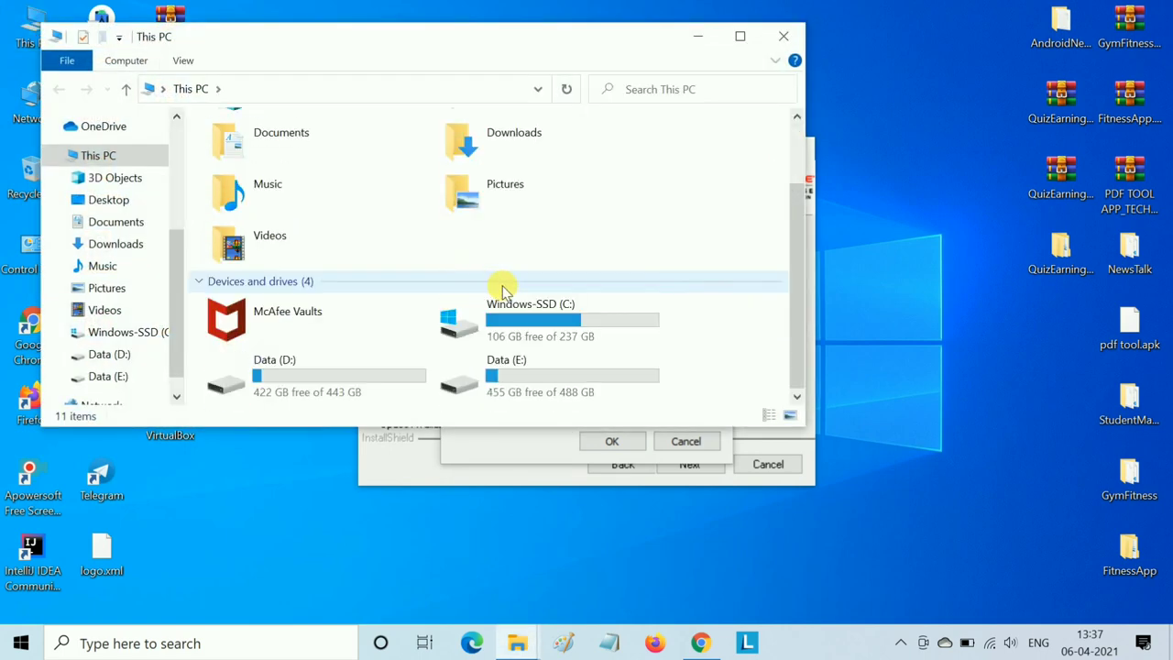
{"action": "double_click", "coordinate": [343, 375]}
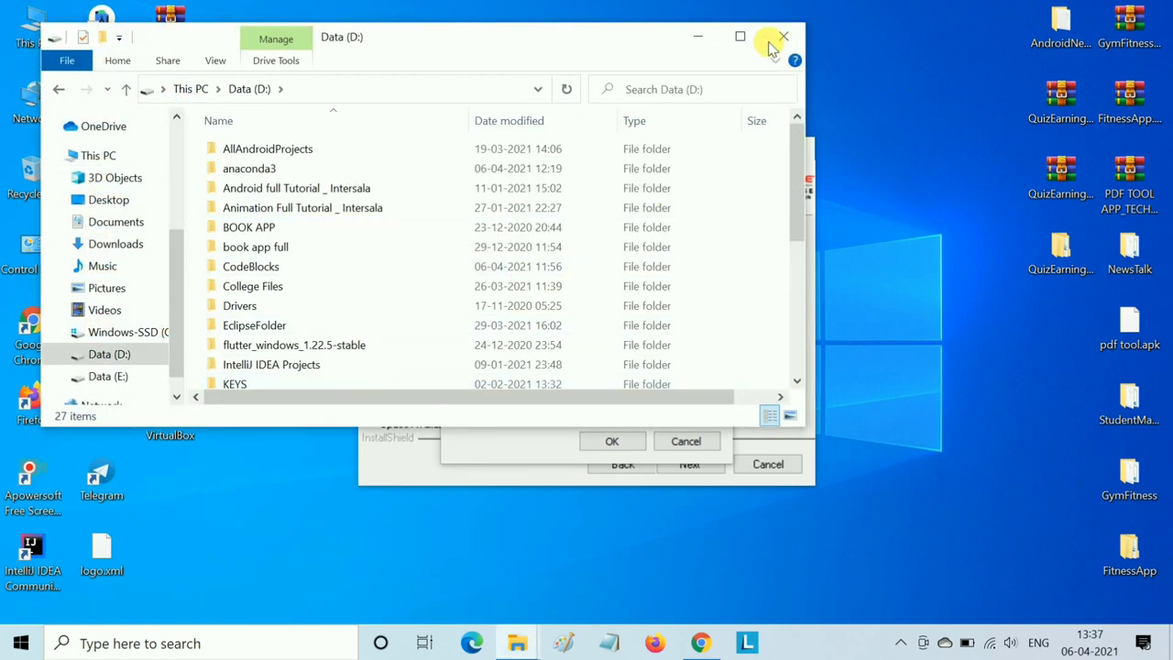
{"action": "left_click", "coordinate": [742, 37]}
- Create a new folder named oracleexe on Data (D:) and minimize Explorer
{"action": "right_click", "coordinate": [1026, 259]}
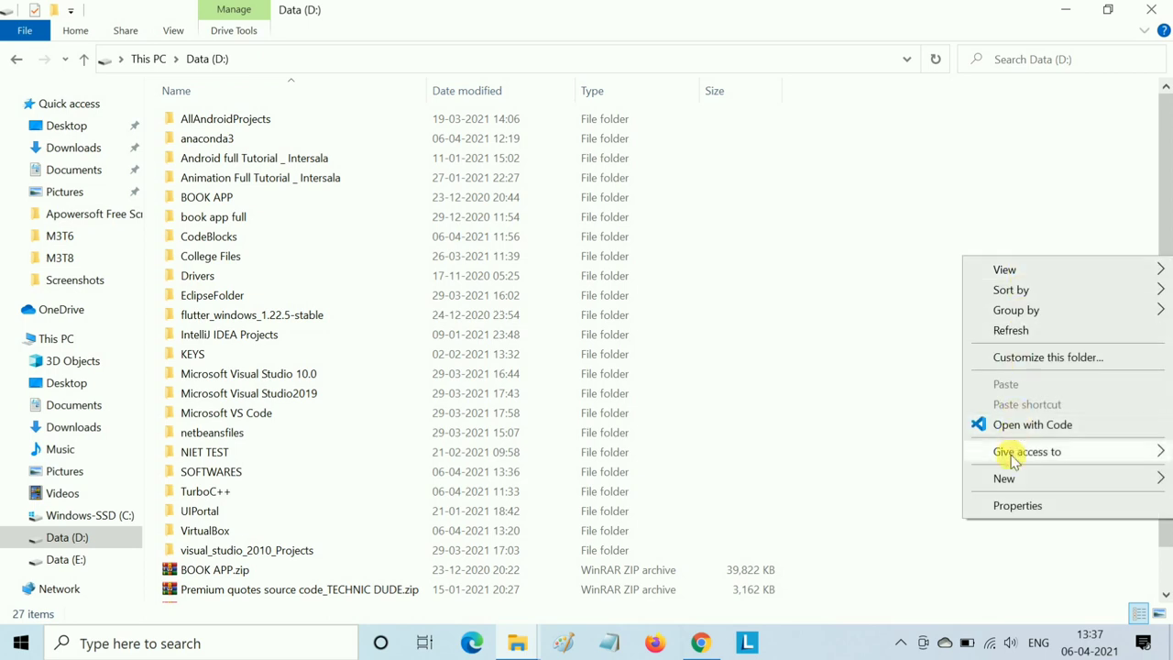
{"action": "mouse_move", "coordinate": [1003, 477]}
{"action": "left_click", "coordinate": [771, 271]}
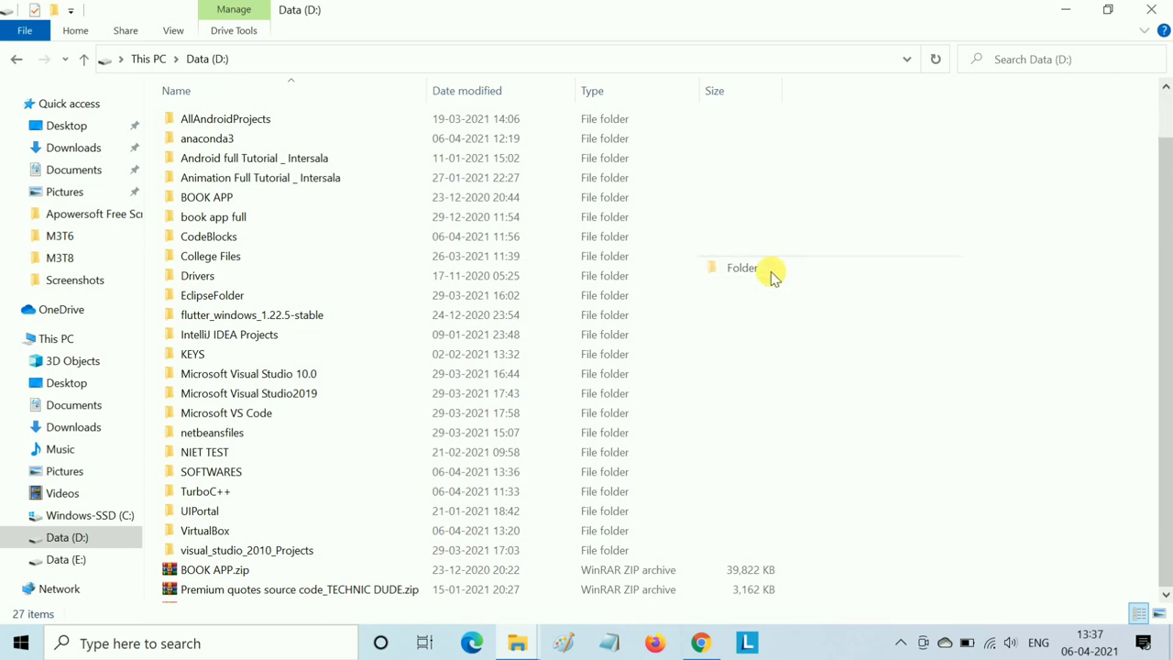
{"action": "key", "text": "BackSpace"}
{"action": "type", "text": "or"}
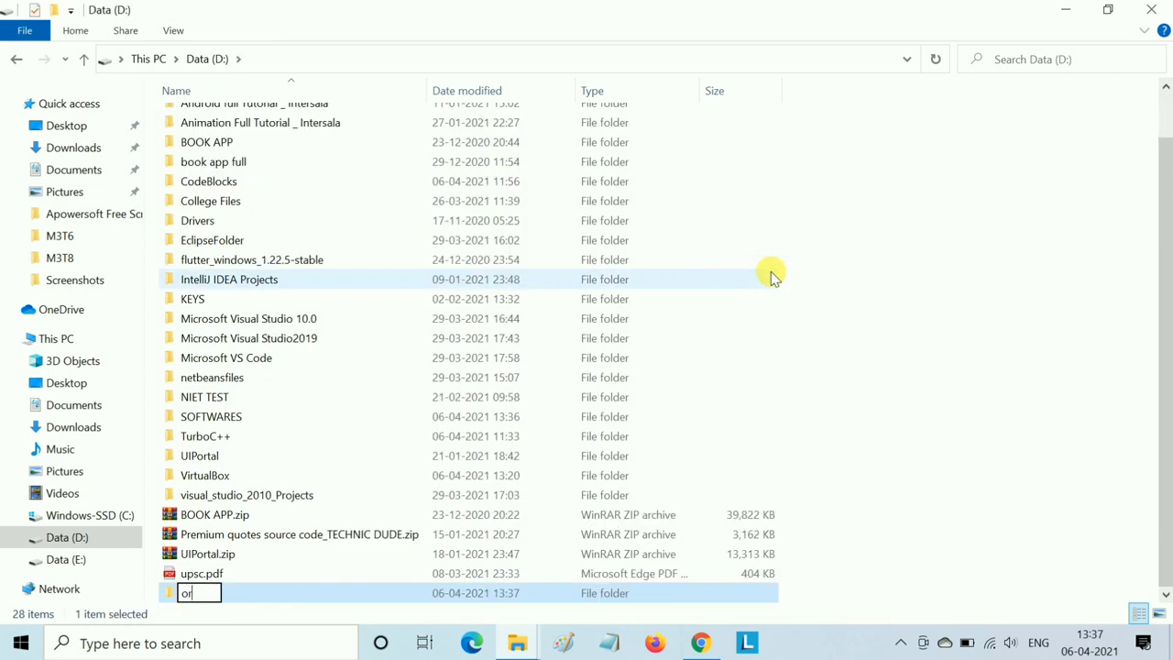
{"action": "type", "text": "acleexe"}
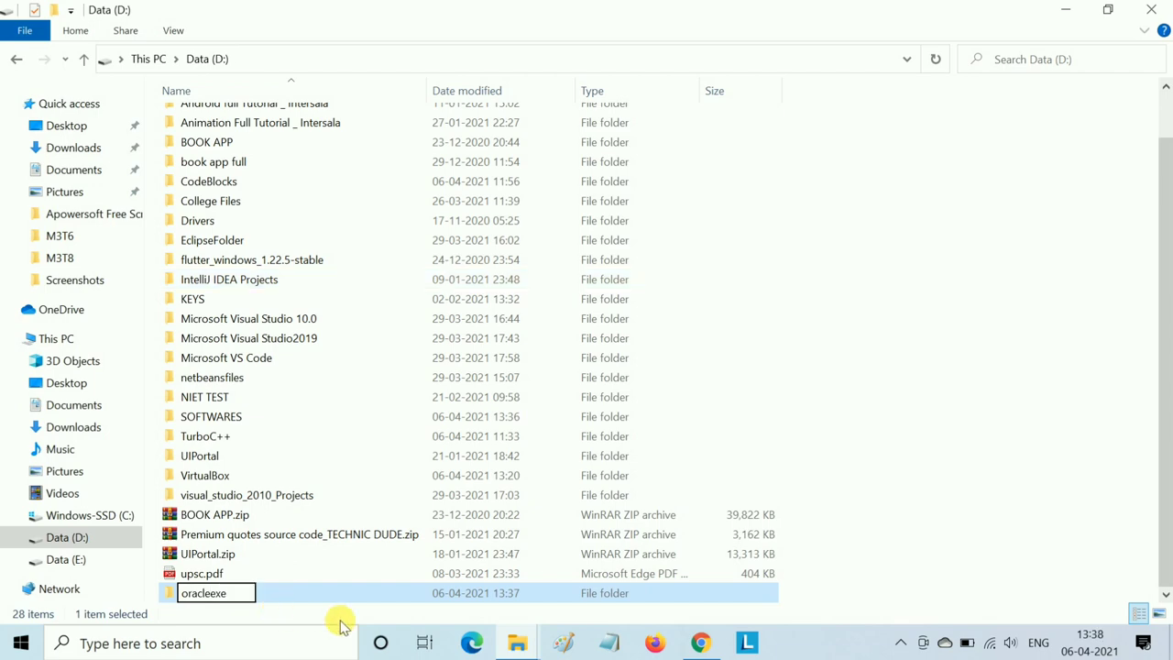
{"action": "key", "text": "Return"}
{"action": "left_click", "coordinate": [921, 374]}
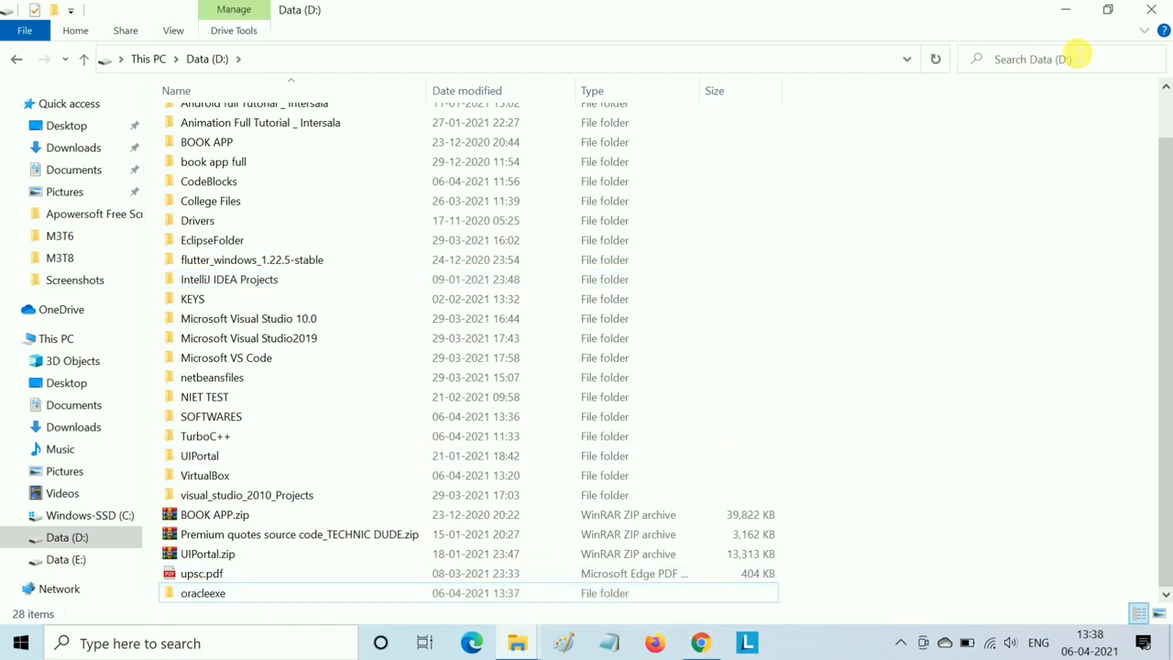
{"action": "left_click", "coordinate": [1067, 11]}
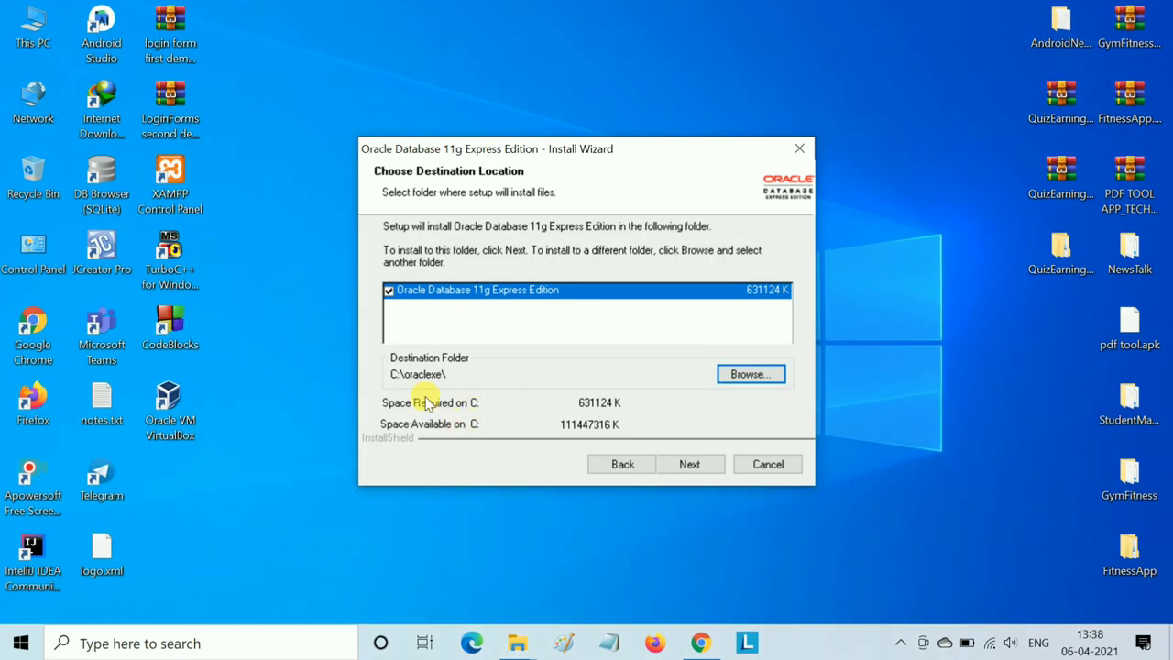
- Browse to the oracleexe folder on Data (D:) and confirm D:\oracleexe\ as the install location
{"action": "left_click", "coordinate": [749, 375]}
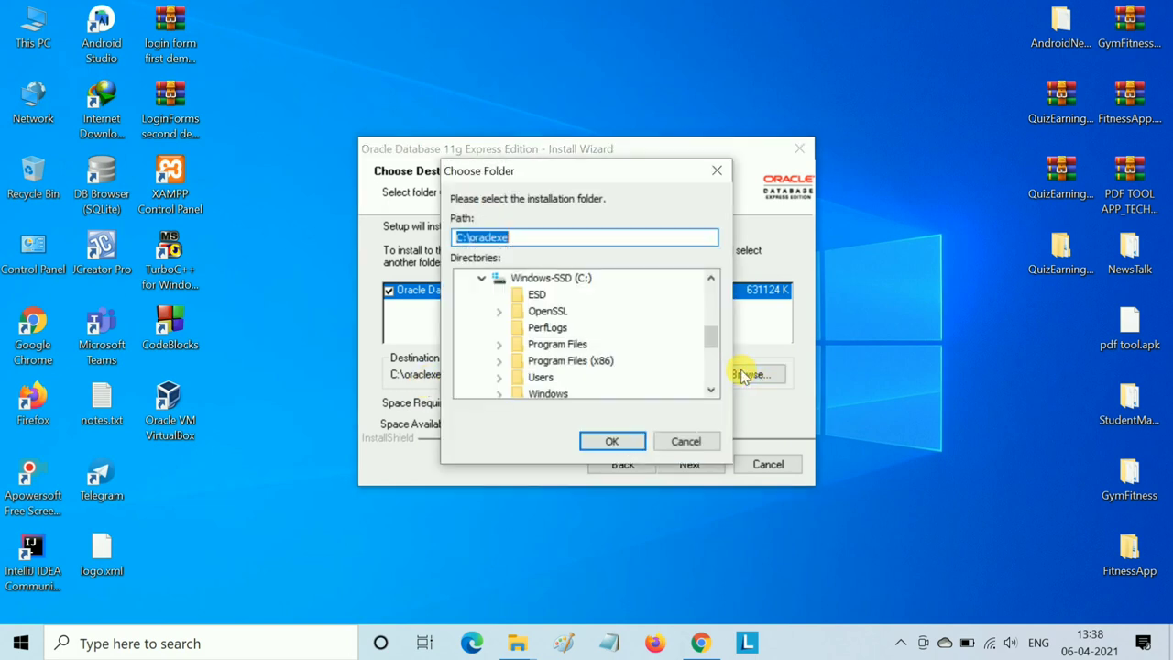
{"action": "scroll", "coordinate": [555, 337], "scroll_direction": "down", "scroll_amount": 3}
{"action": "scroll", "coordinate": [541, 338], "scroll_direction": "up", "scroll_amount": 6}
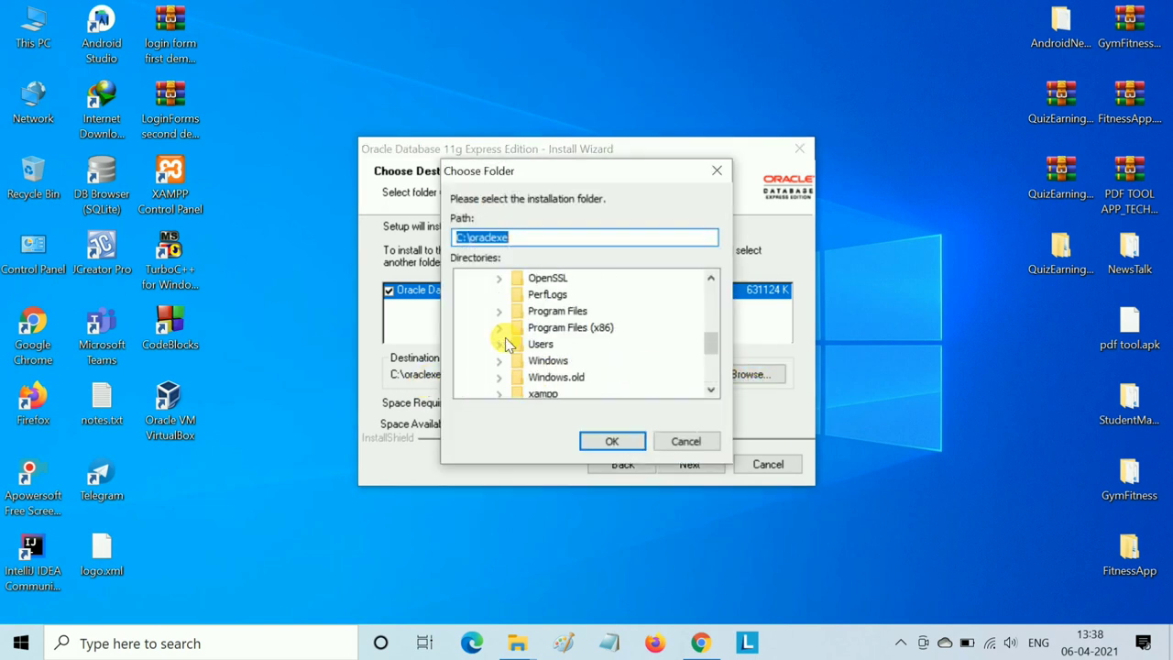
{"action": "scroll", "coordinate": [528, 335], "scroll_direction": "down", "scroll_amount": 6}
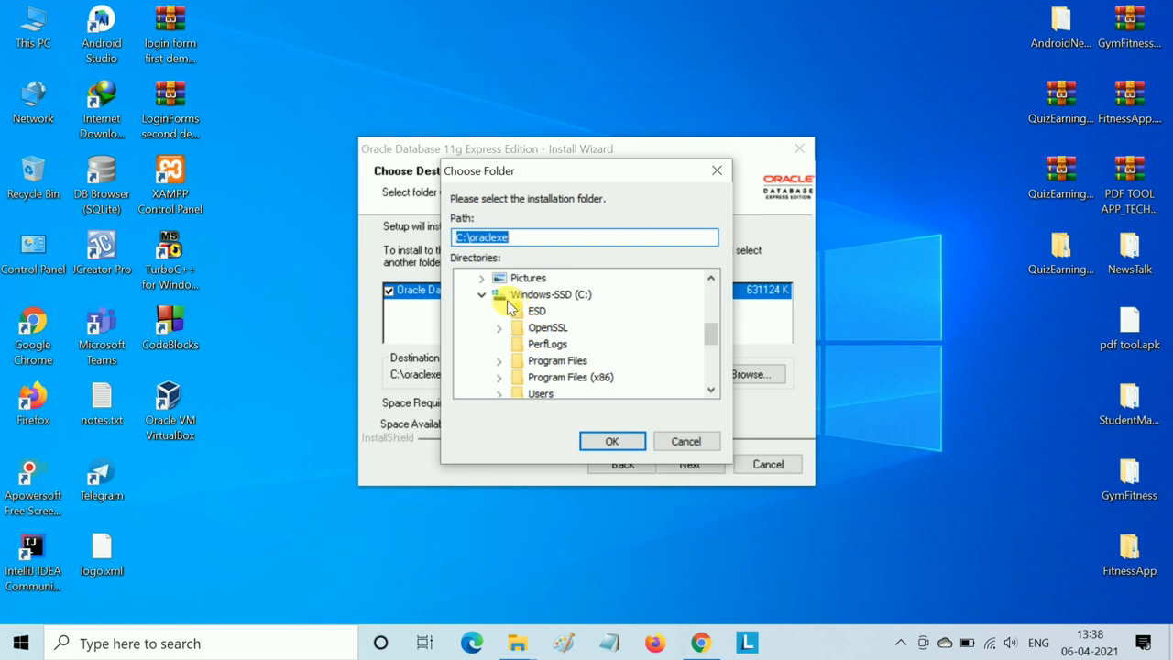
{"action": "left_click", "coordinate": [482, 361]}
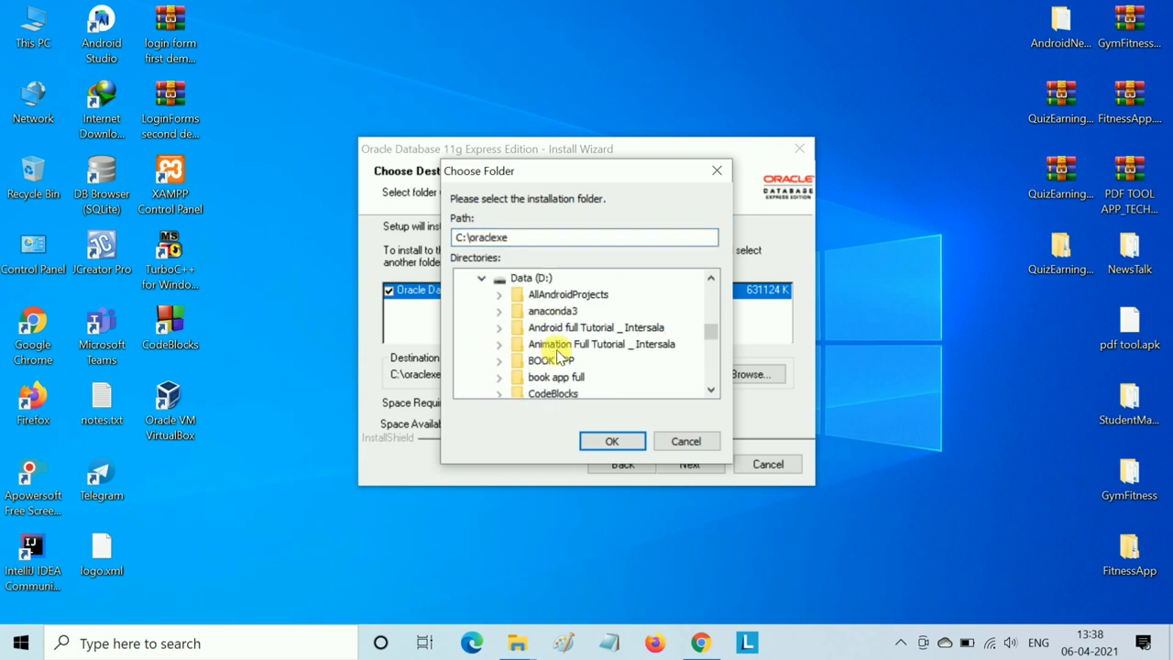
{"action": "scroll", "coordinate": [554, 348], "scroll_direction": "down", "scroll_amount": 6}
{"action": "scroll", "coordinate": [557, 354], "scroll_direction": "up", "scroll_amount": 1}
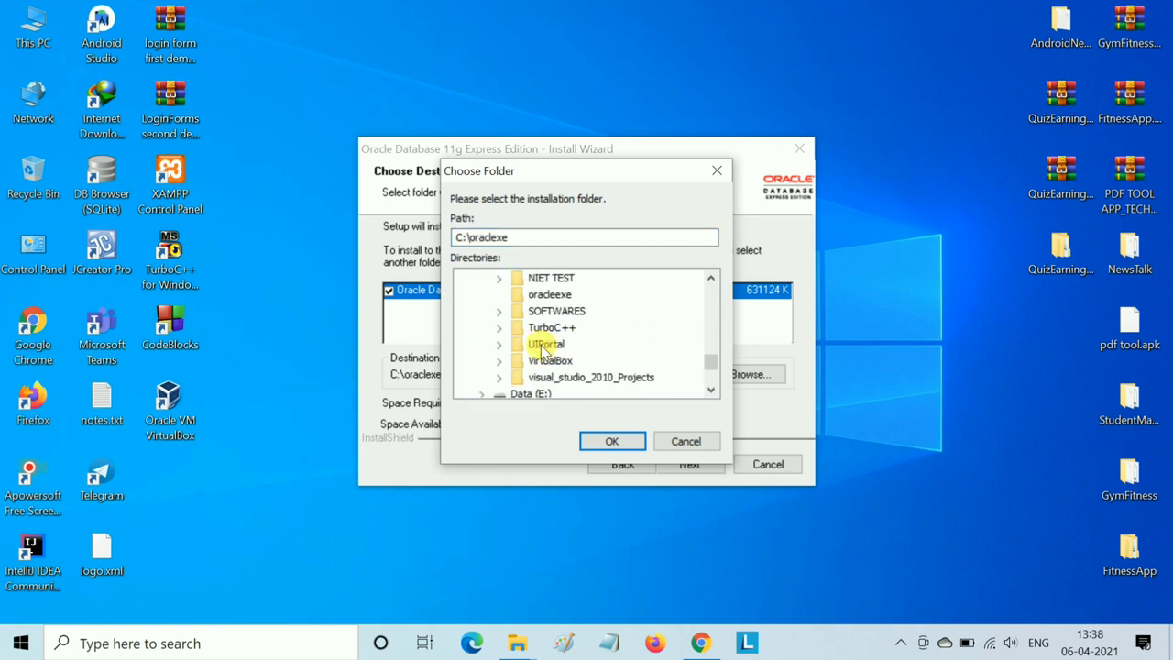
{"action": "scroll", "coordinate": [557, 354], "scroll_direction": "up", "scroll_amount": 1}
{"action": "left_click", "coordinate": [552, 346]}
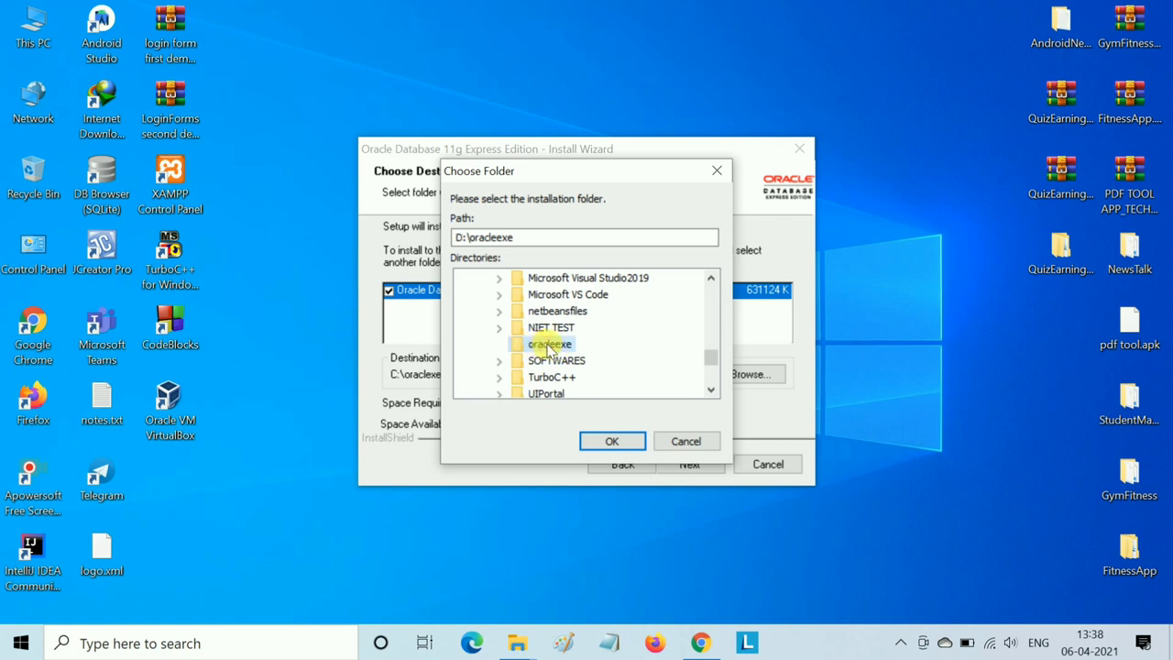
{"action": "left_click", "coordinate": [602, 443]}
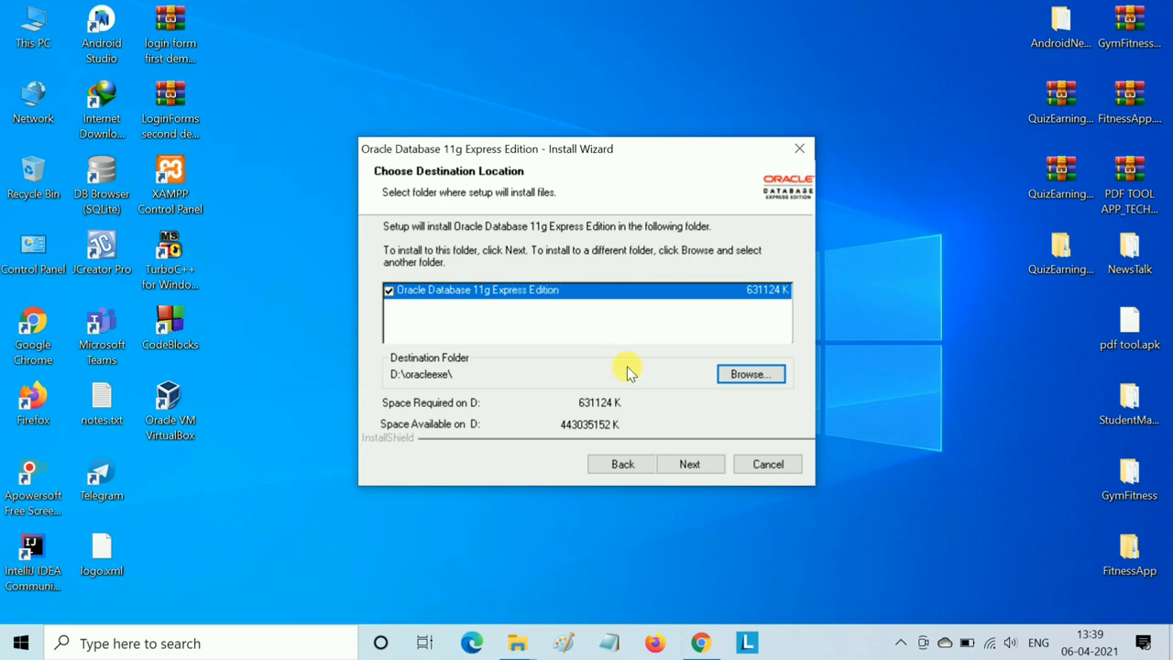
- Enter and confirm the SYS and SYSTEM database password, then continue to the summary
{"action": "left_click", "coordinate": [689, 464]}
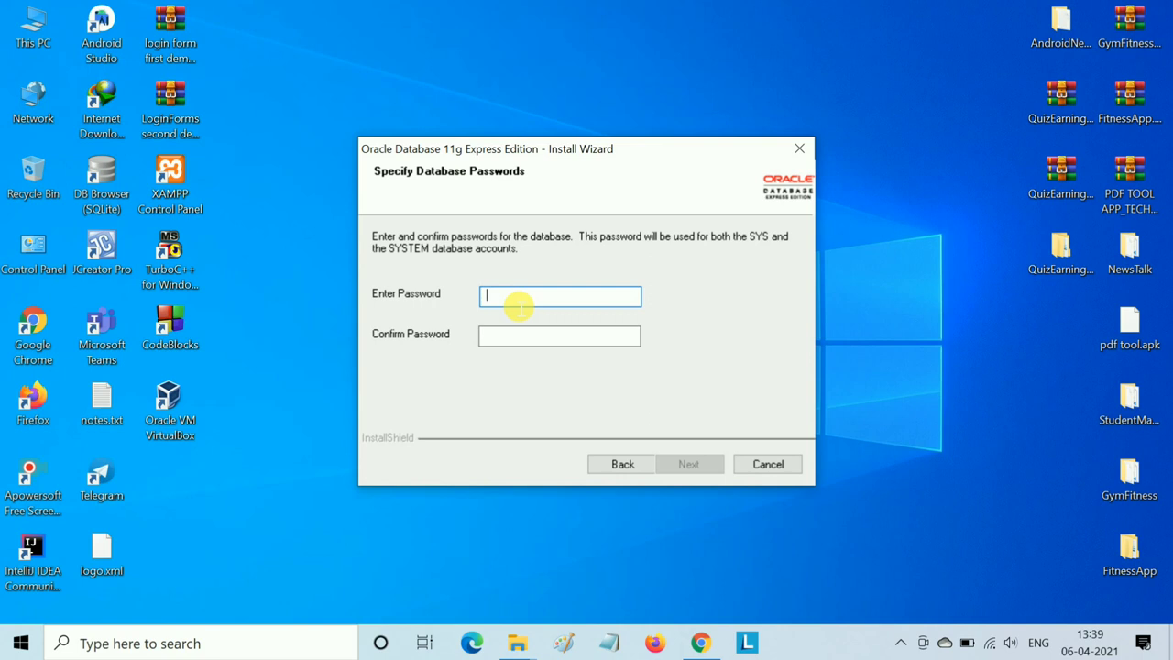
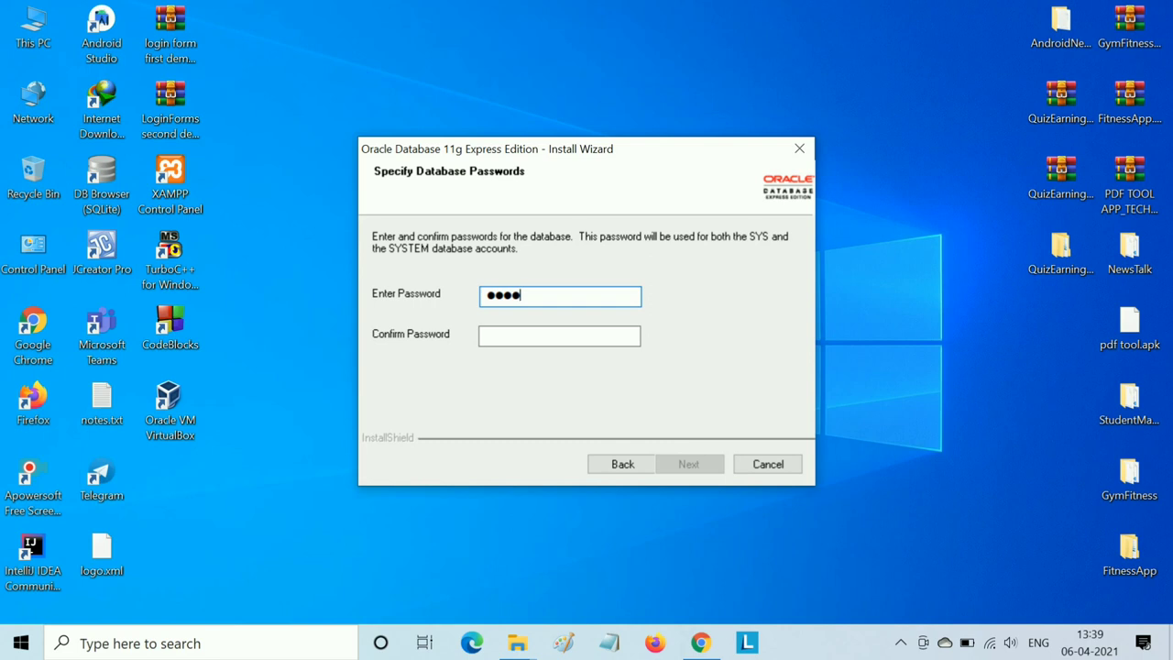
{"action": "left_click", "coordinate": [551, 339]}
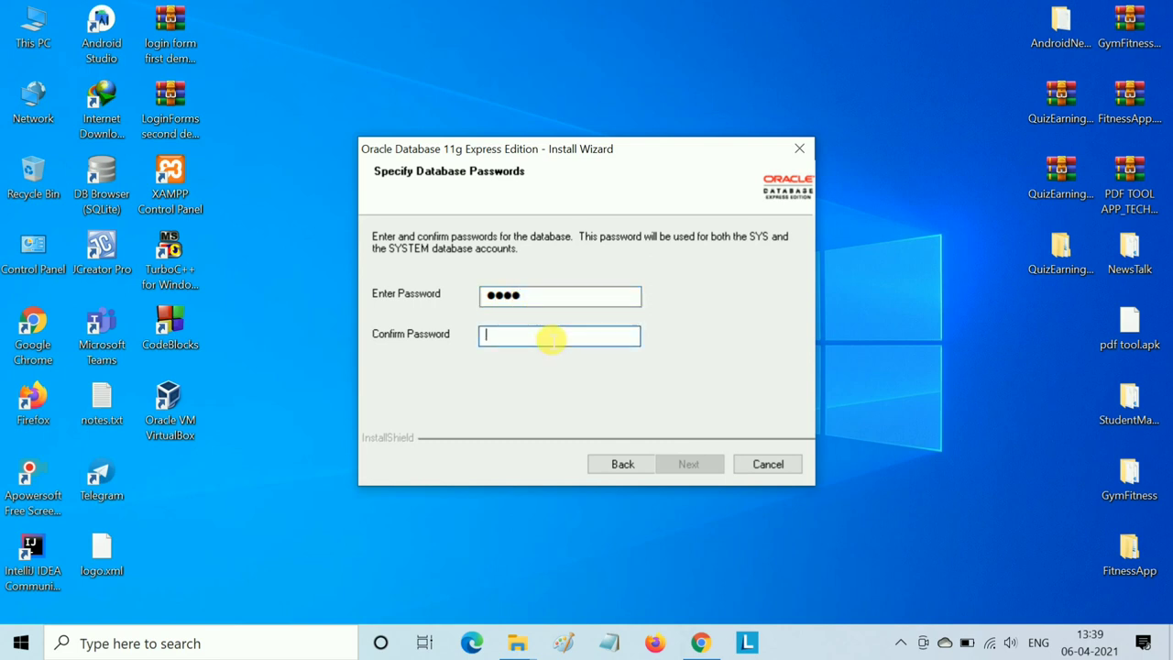
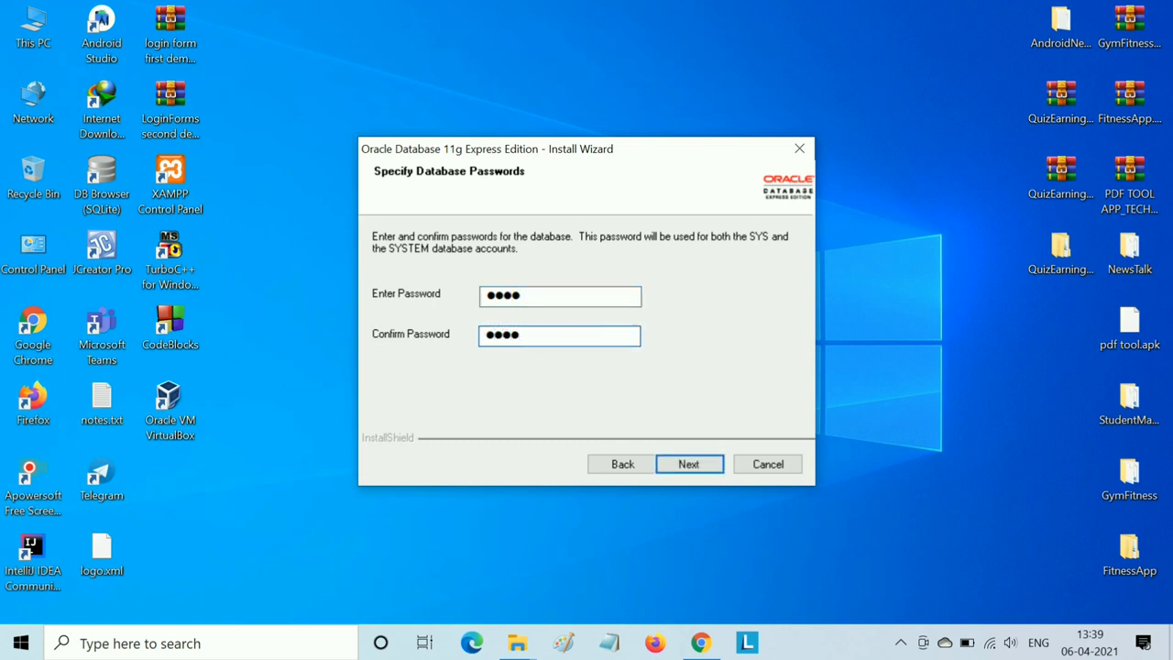
{"action": "left_click", "coordinate": [687, 463]}
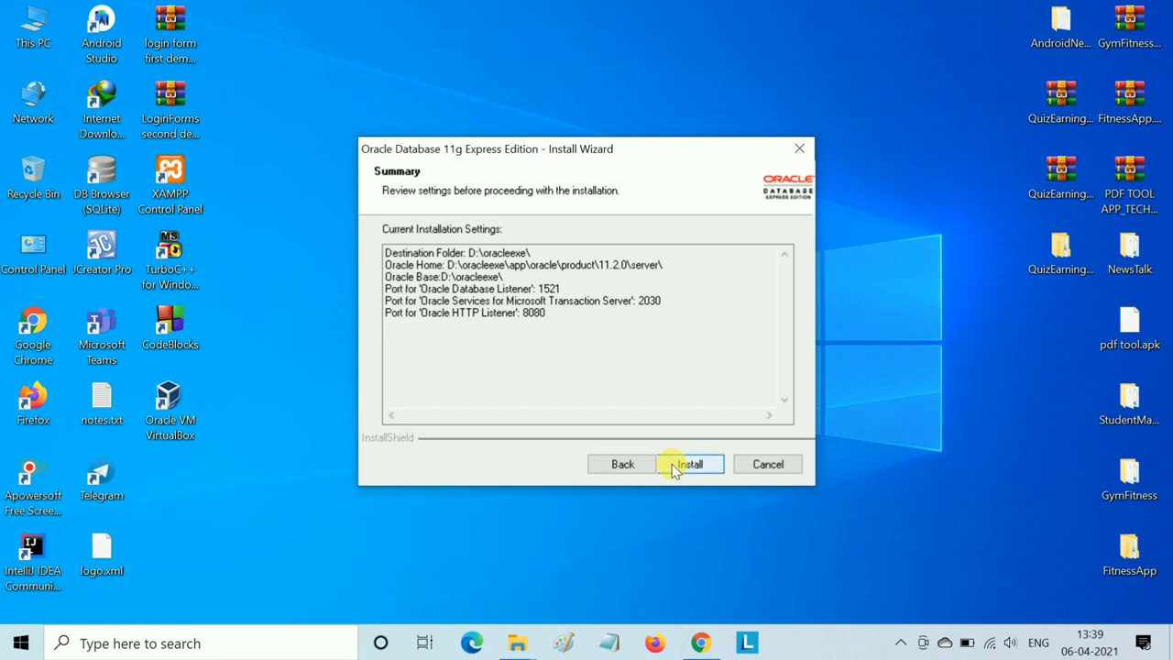
- Start the Oracle Database 11g Express Edition installation from the Summary page
{"action": "left_click", "coordinate": [689, 464]}
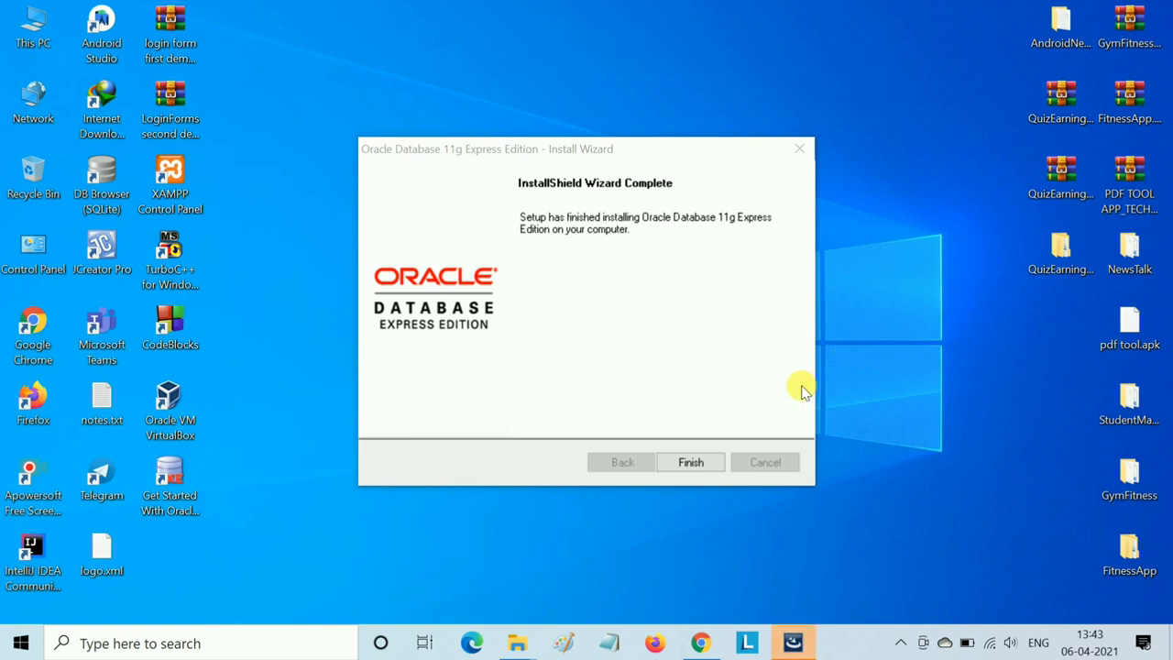
- Finish the installer, refresh the desktop, launch Get Started With Oracle Database, and dismiss its error
{"action": "left_click", "coordinate": [674, 464]}
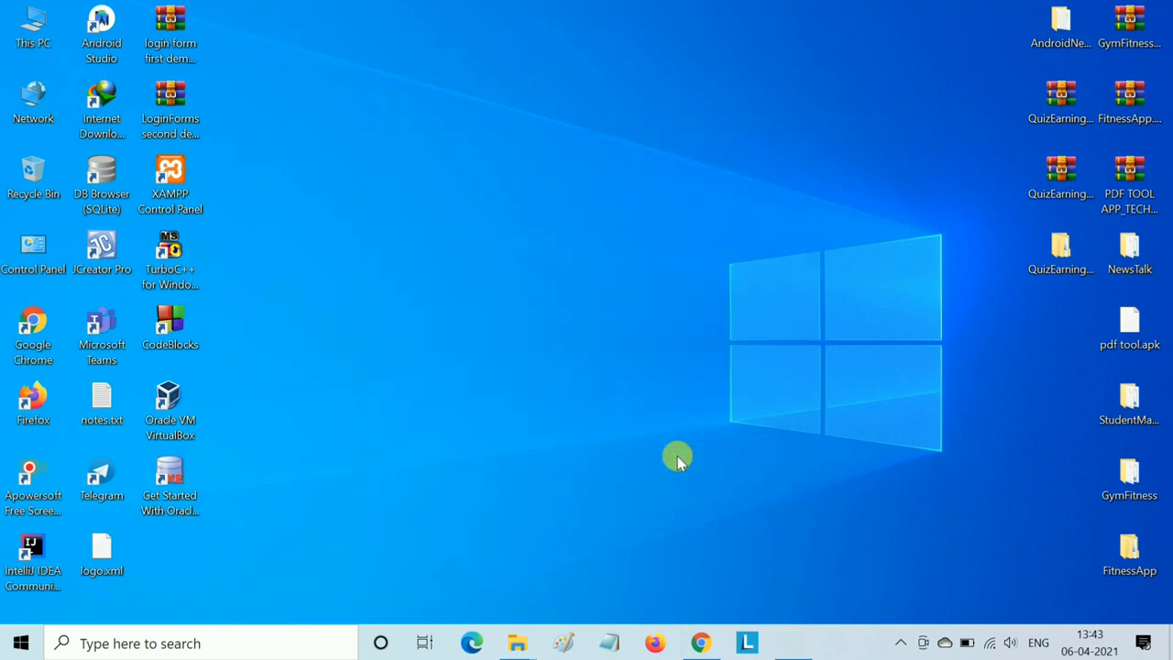
{"action": "right_click", "coordinate": [535, 295]}
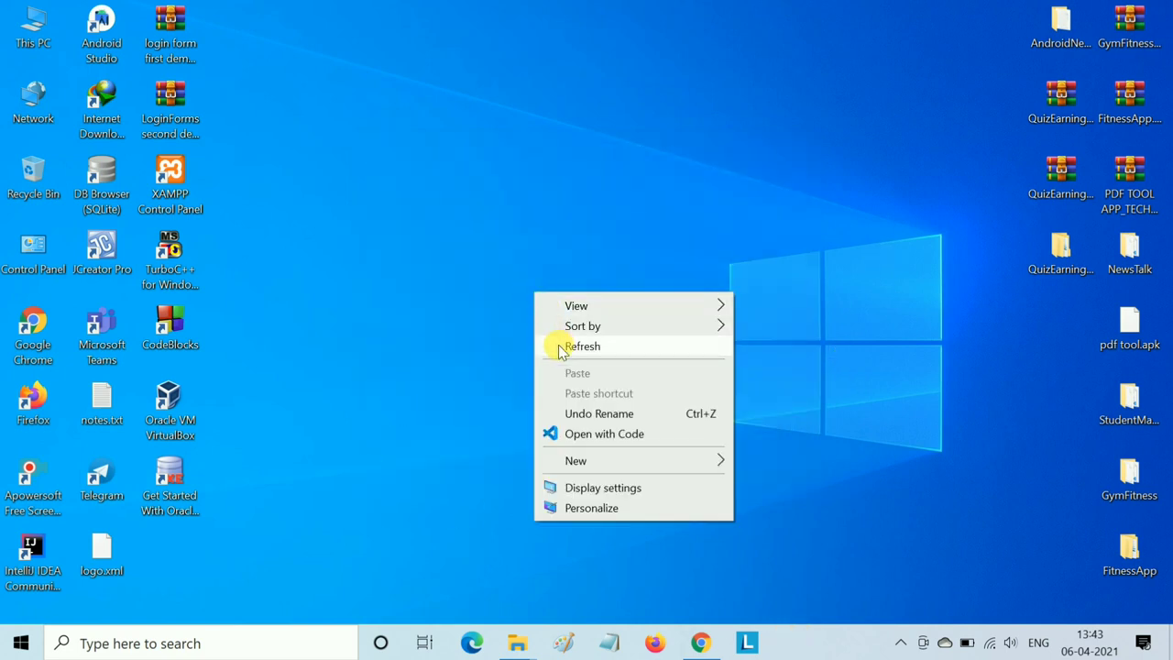
{"action": "left_click", "coordinate": [542, 345]}
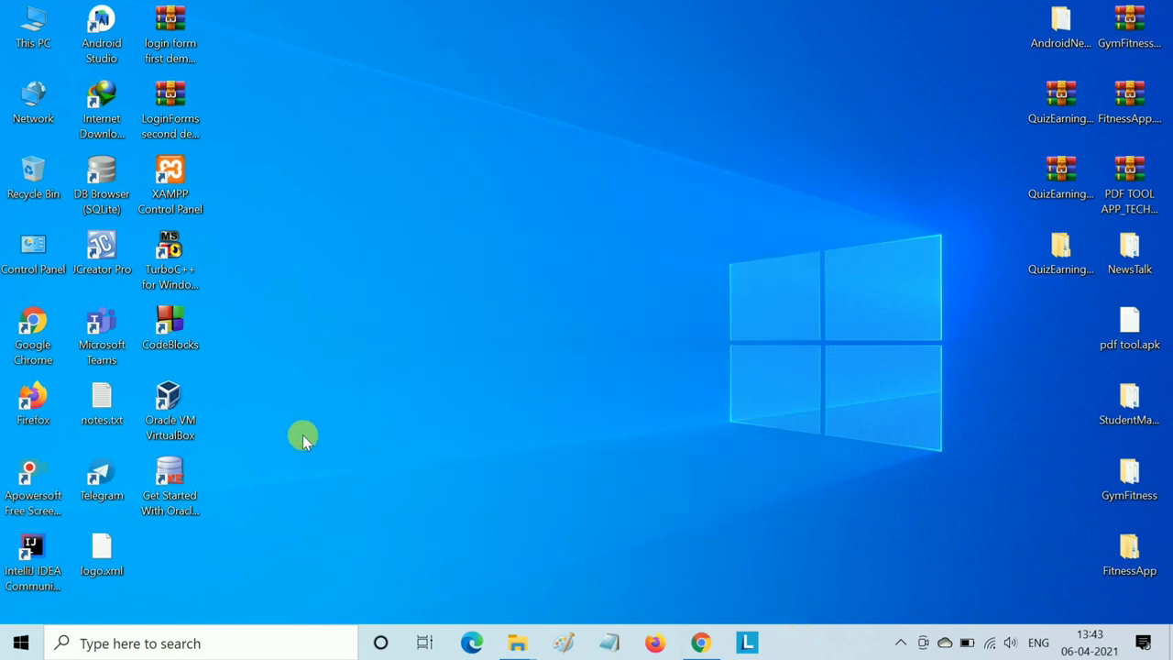
{"action": "double_click", "coordinate": [171, 505]}
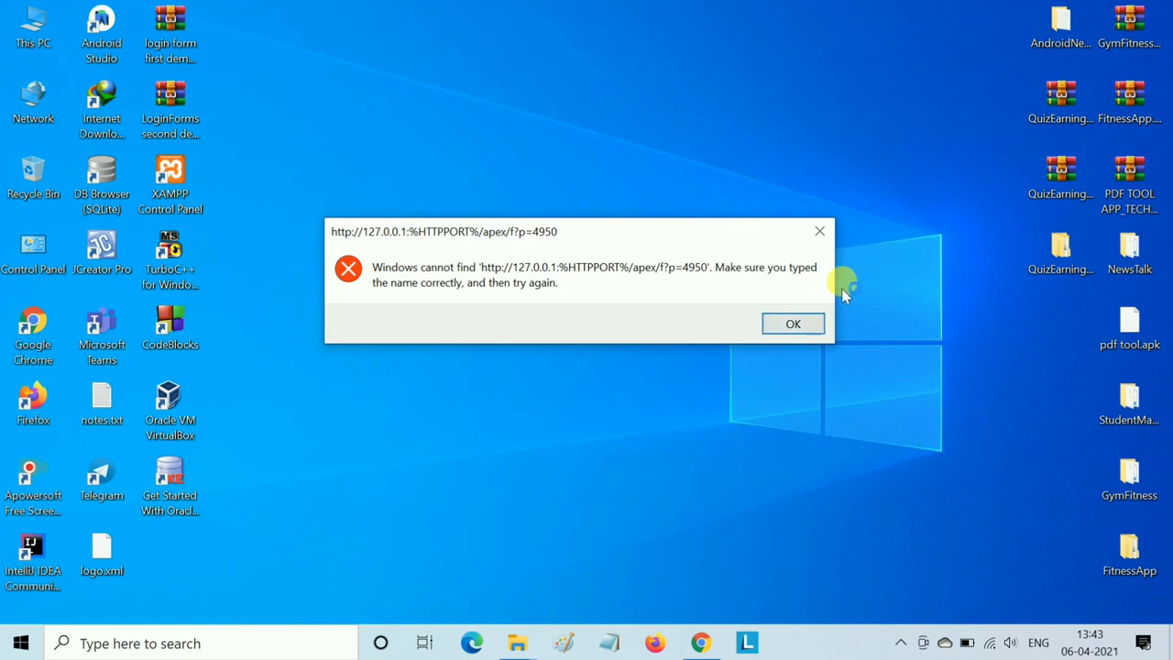
{"action": "left_click", "coordinate": [799, 323]}
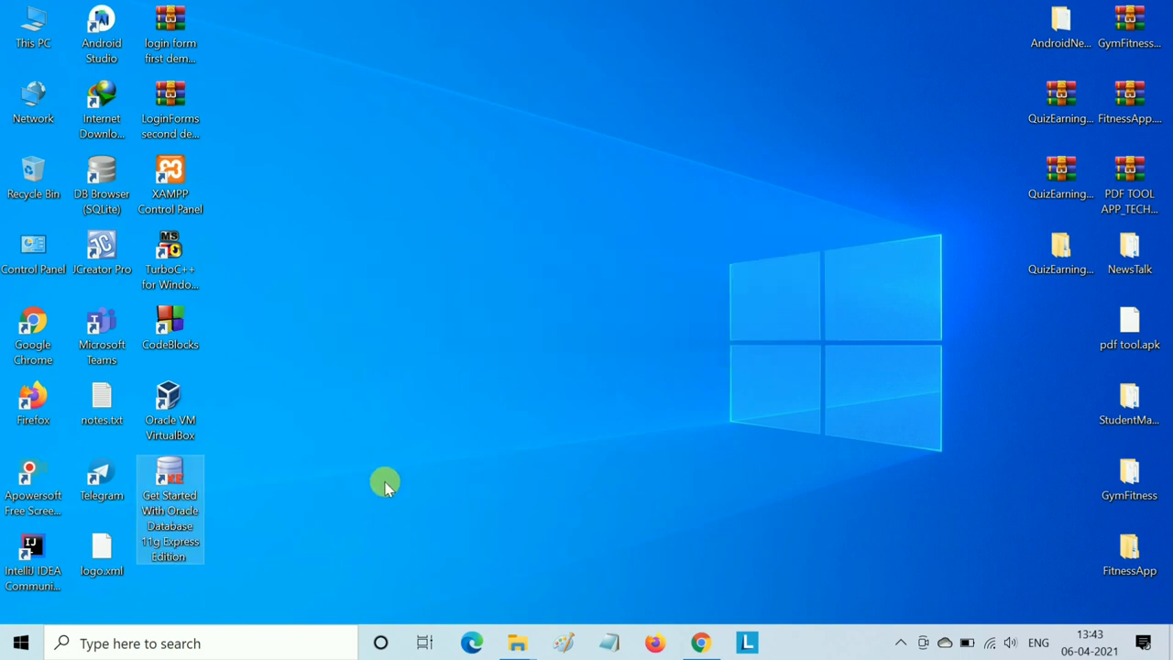
- Open the Data (D:) drive from a maximized This PC window
{"action": "left_click", "coordinate": [406, 464]}
{"action": "double_click", "coordinate": [41, 42]}
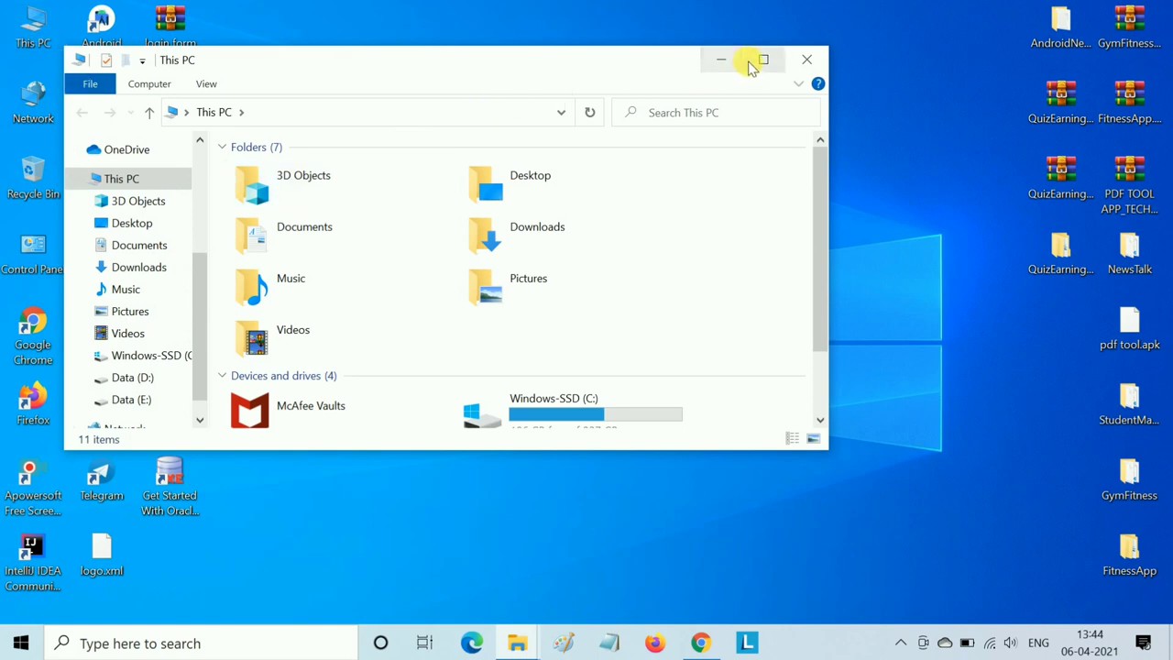
{"action": "left_click", "coordinate": [763, 59]}
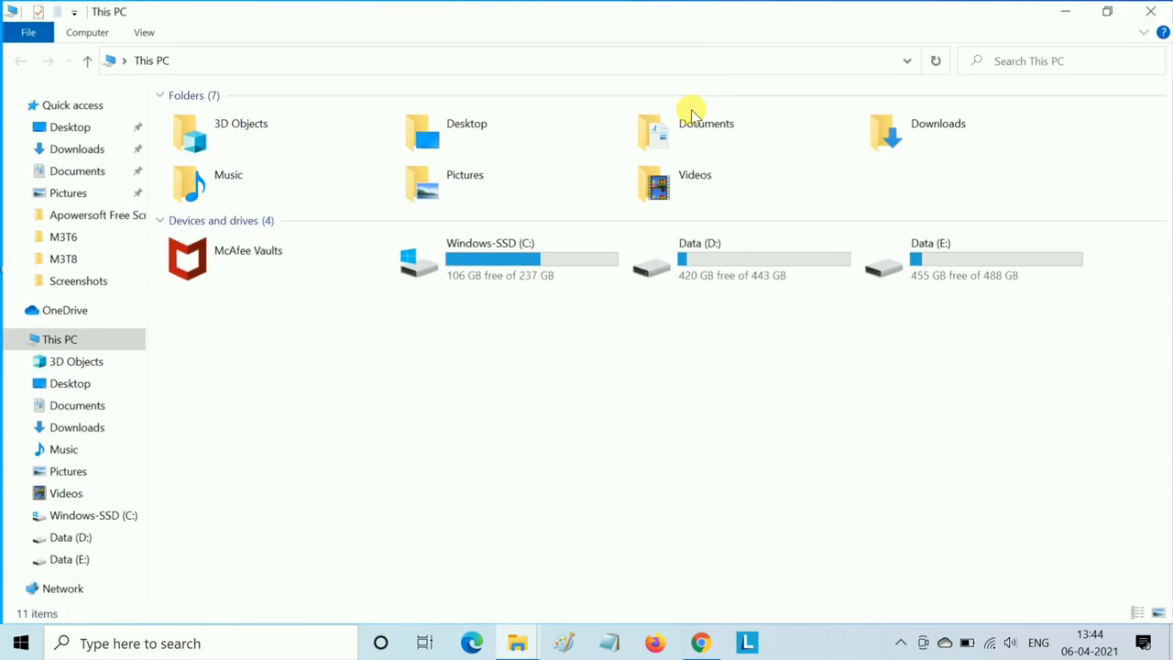
{"action": "left_click", "coordinate": [719, 257]}
{"action": "double_click", "coordinate": [719, 257]}
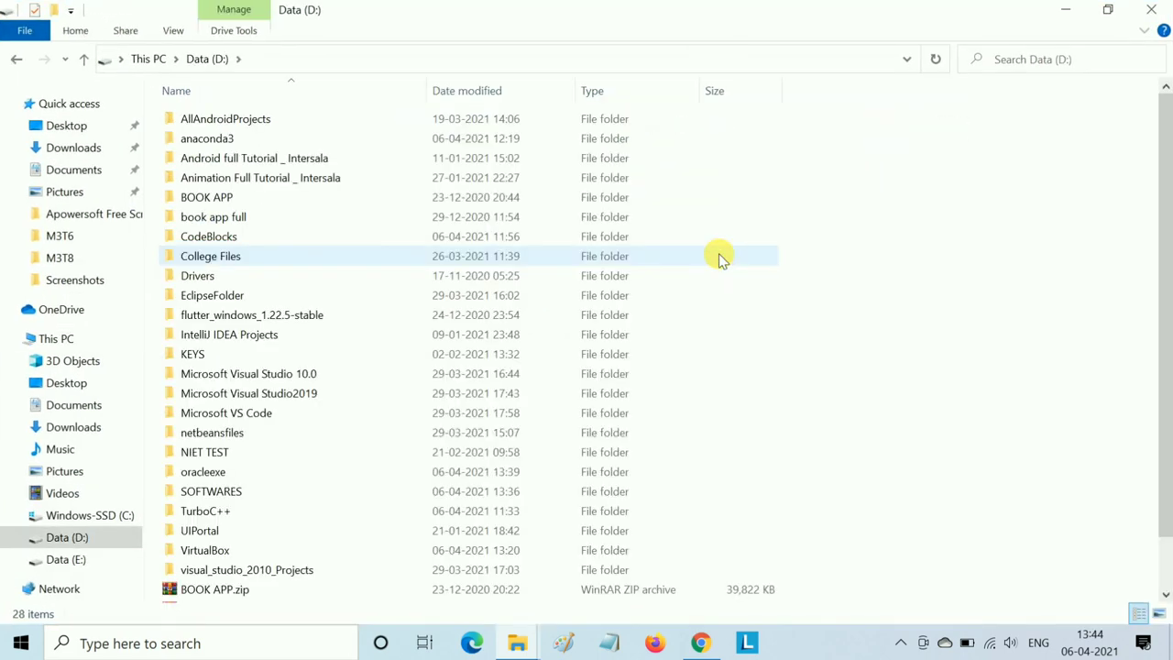
- Navigate through oracleexe\app\oracle\product\11.2.0 to the server folder and scroll to its shortcuts
{"action": "left_click", "coordinate": [277, 476]}
{"action": "double_click", "coordinate": [276, 477]}
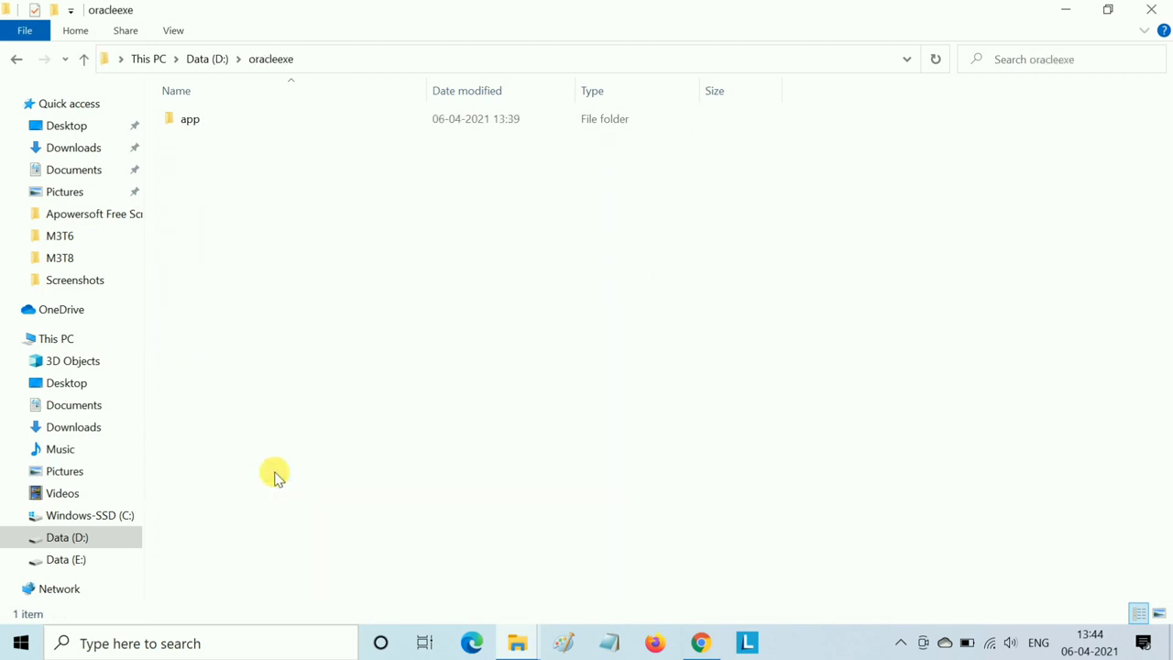
{"action": "double_click", "coordinate": [346, 120]}
{"action": "double_click", "coordinate": [345, 120]}
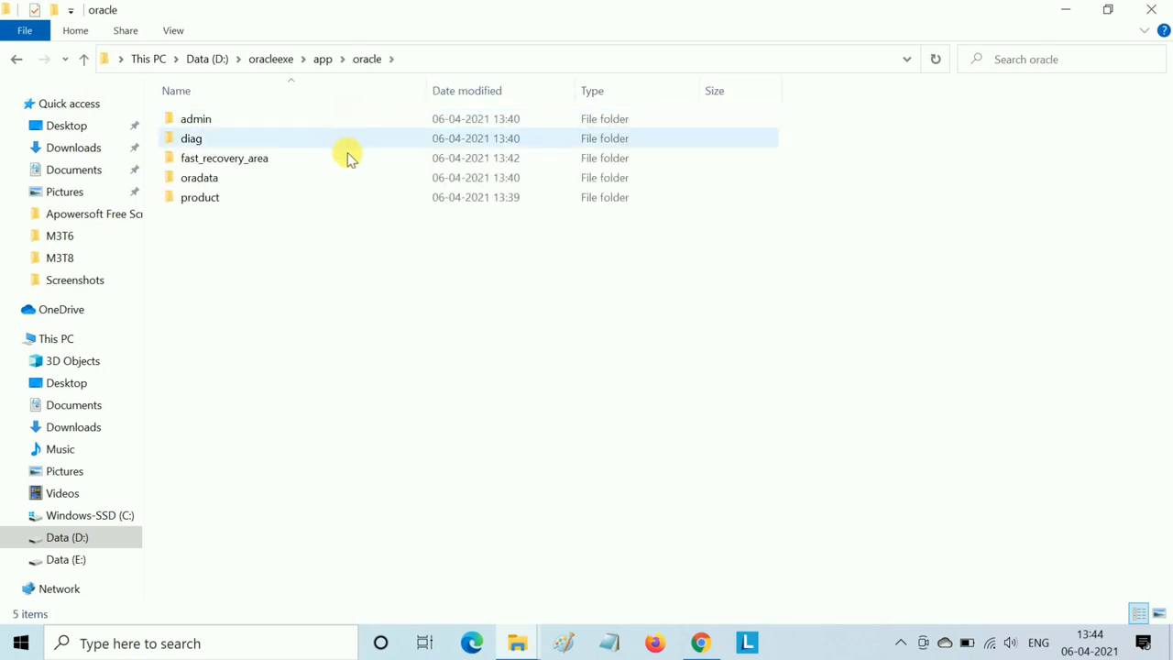
{"action": "double_click", "coordinate": [335, 197]}
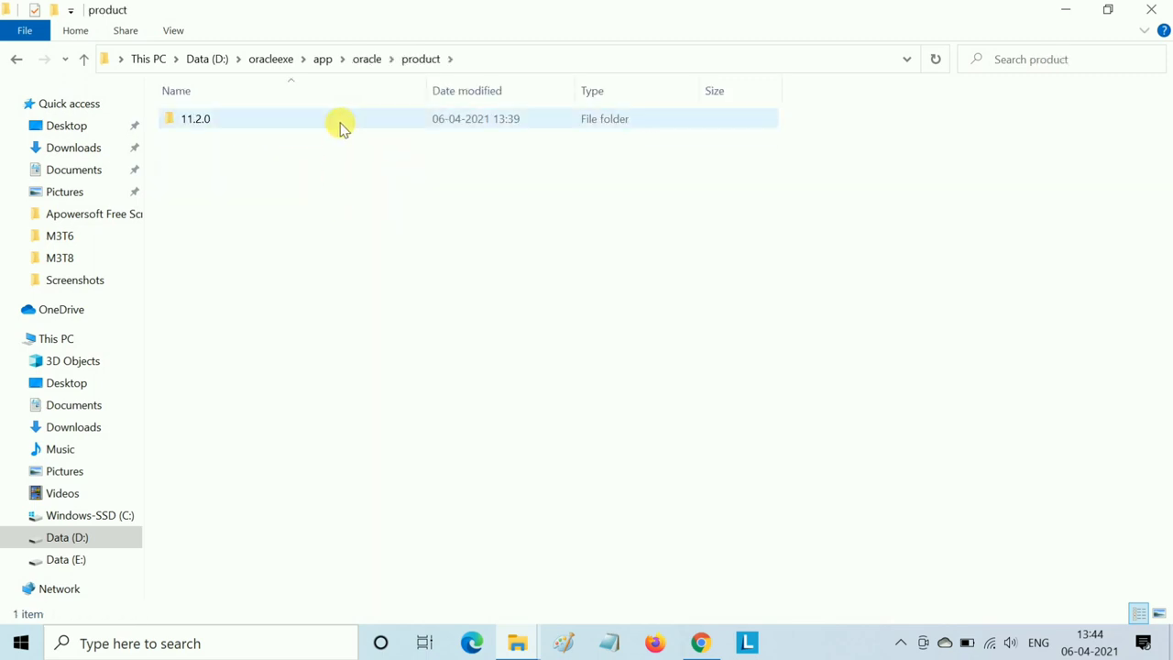
{"action": "double_click", "coordinate": [340, 123]}
{"action": "double_click", "coordinate": [340, 123]}
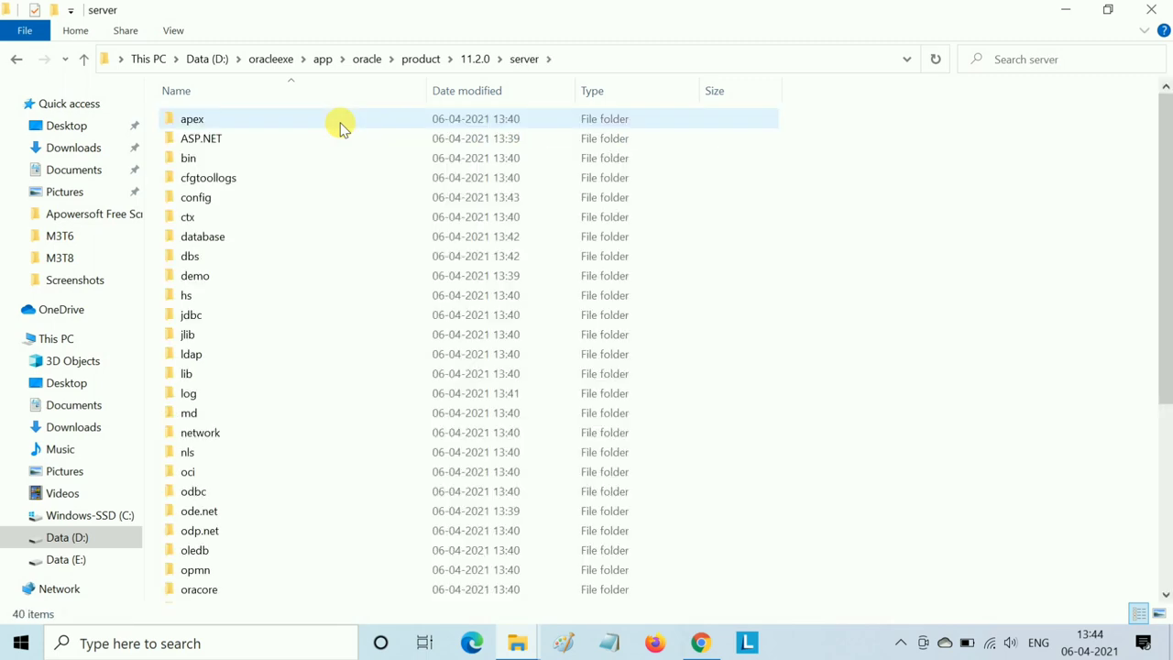
{"action": "scroll", "coordinate": [435, 249], "scroll_direction": "down", "scroll_amount": 5}
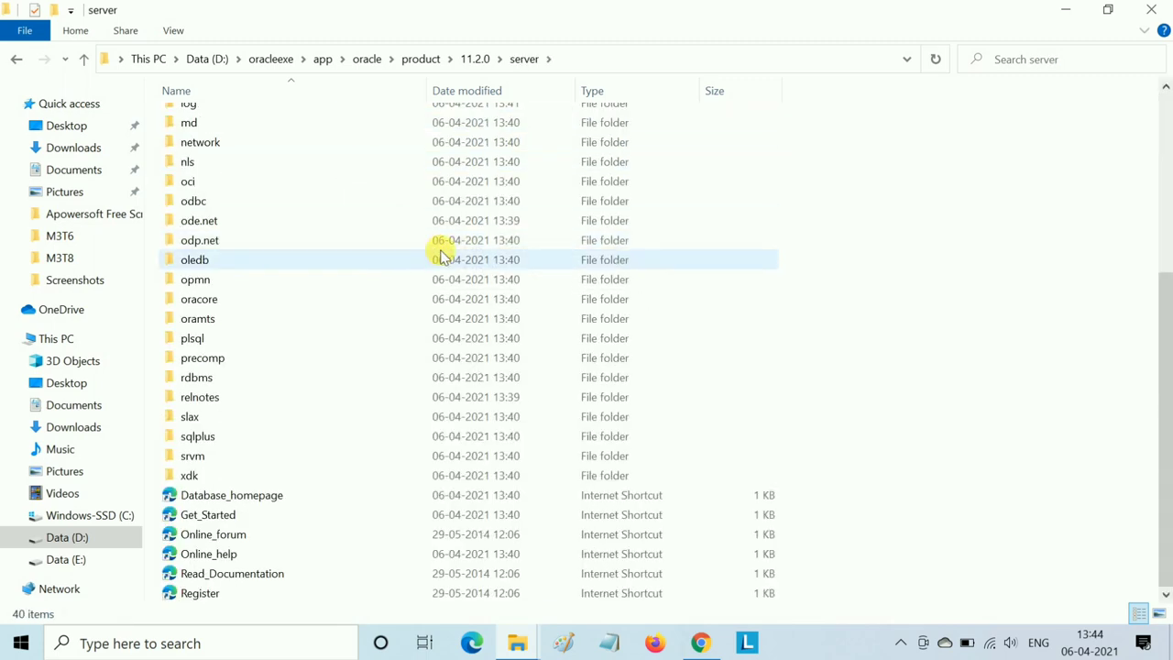
- Replace %HTTPPORT% with 8080 in the Get_Started shortcut's URL and save the properties
{"action": "right_click", "coordinate": [346, 524]}
{"action": "left_click", "coordinate": [371, 506]}
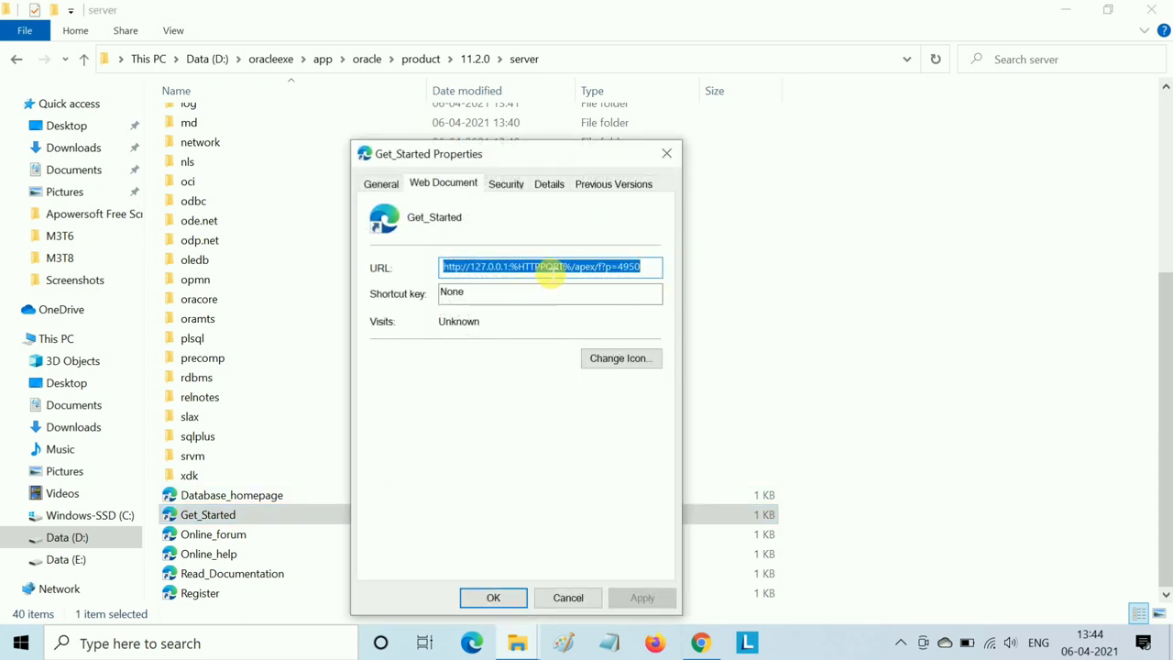
{"action": "left_click", "coordinate": [551, 266]}
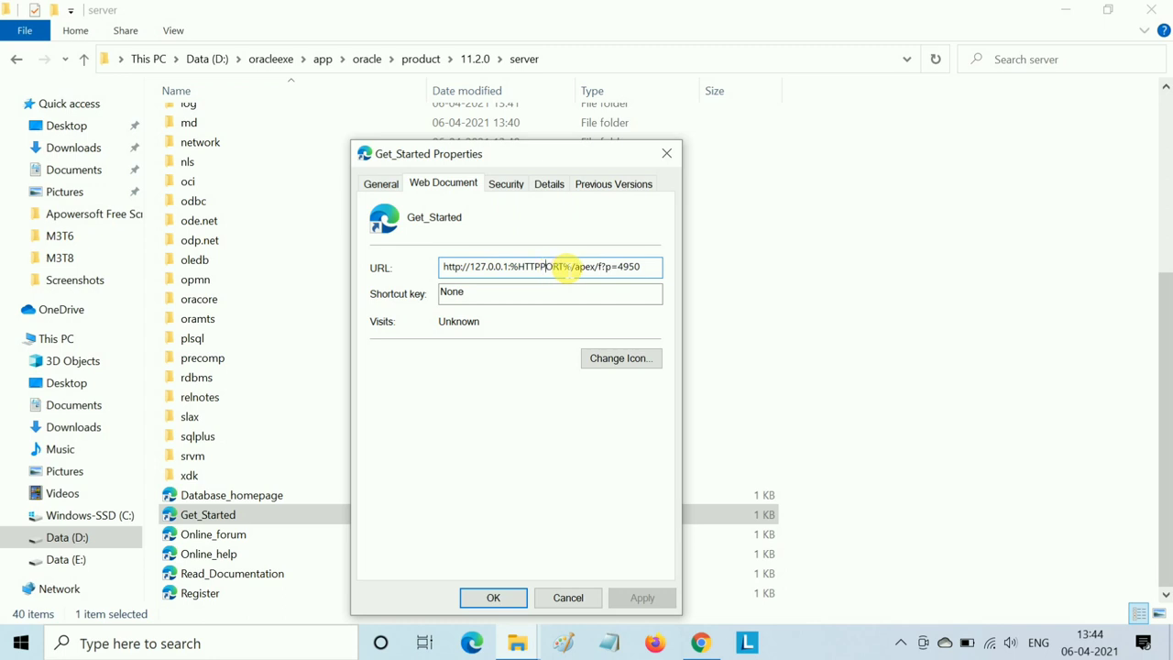
{"action": "left_click", "coordinate": [570, 266]}
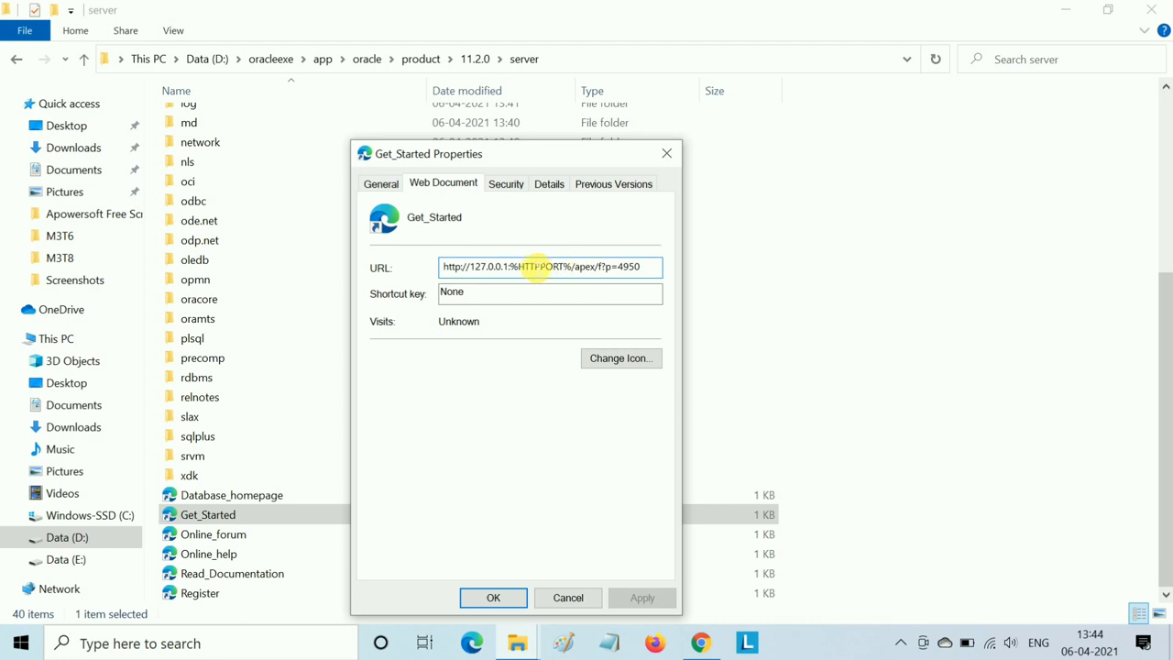
{"action": "left_click", "coordinate": [515, 272]}
{"action": "left_click_drag", "start_coordinate": [518, 275], "coordinate": [579, 271]}
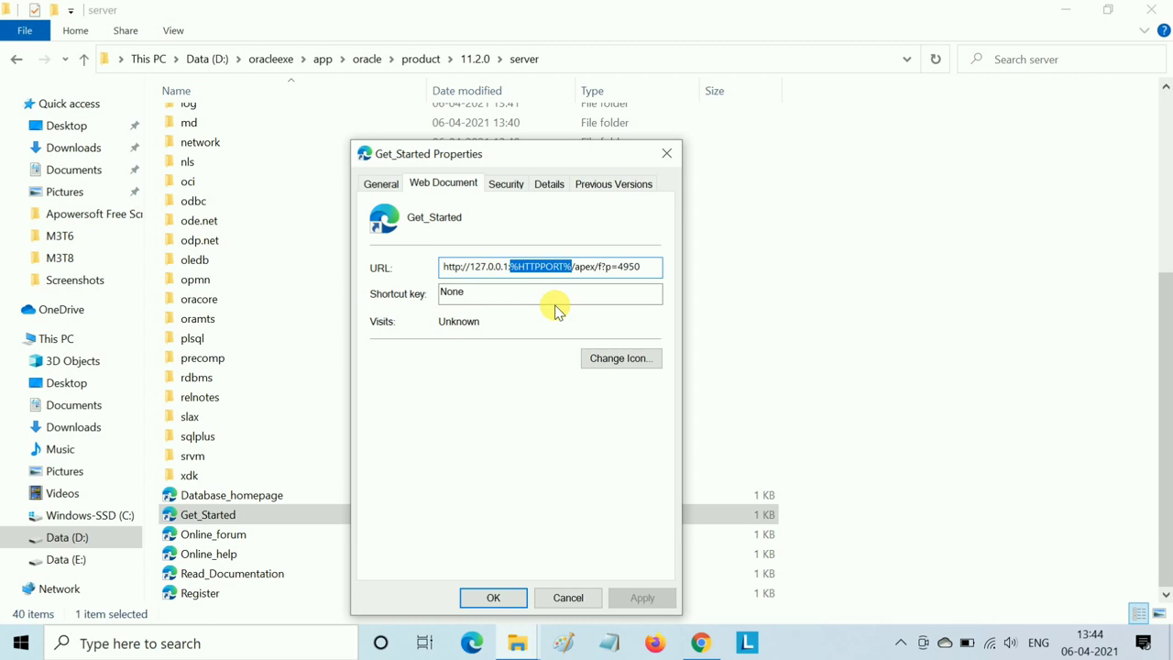
{"action": "key", "text": "BackSpace"}
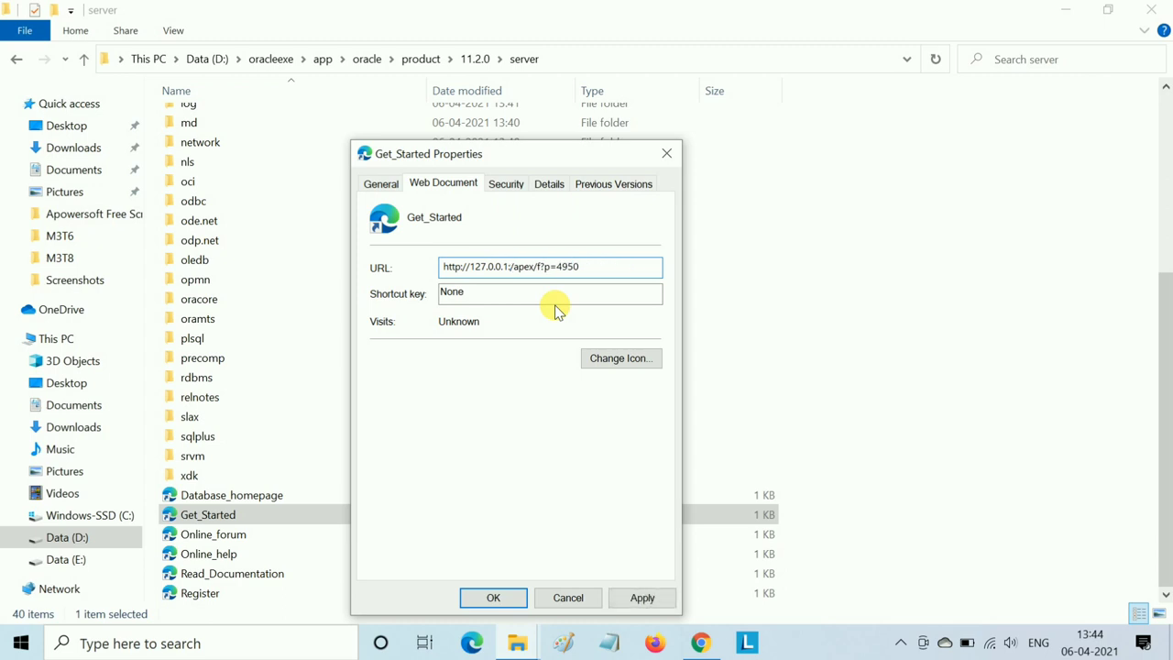
{"action": "type", "text": "8080"}
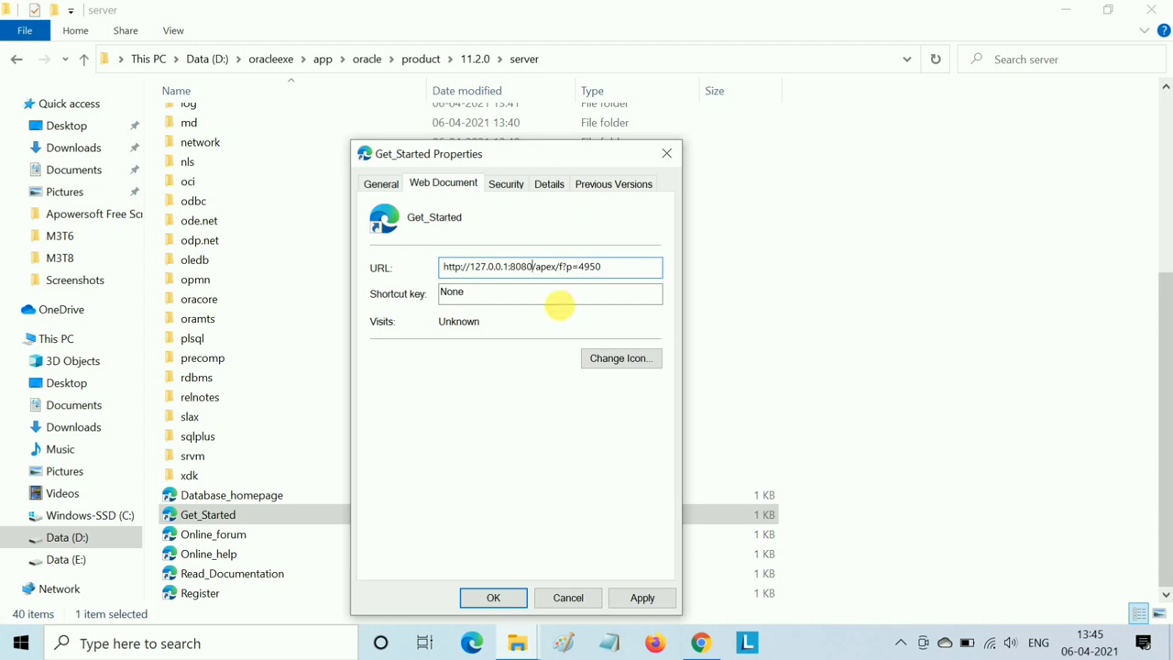
{"action": "left_click", "coordinate": [618, 598]}
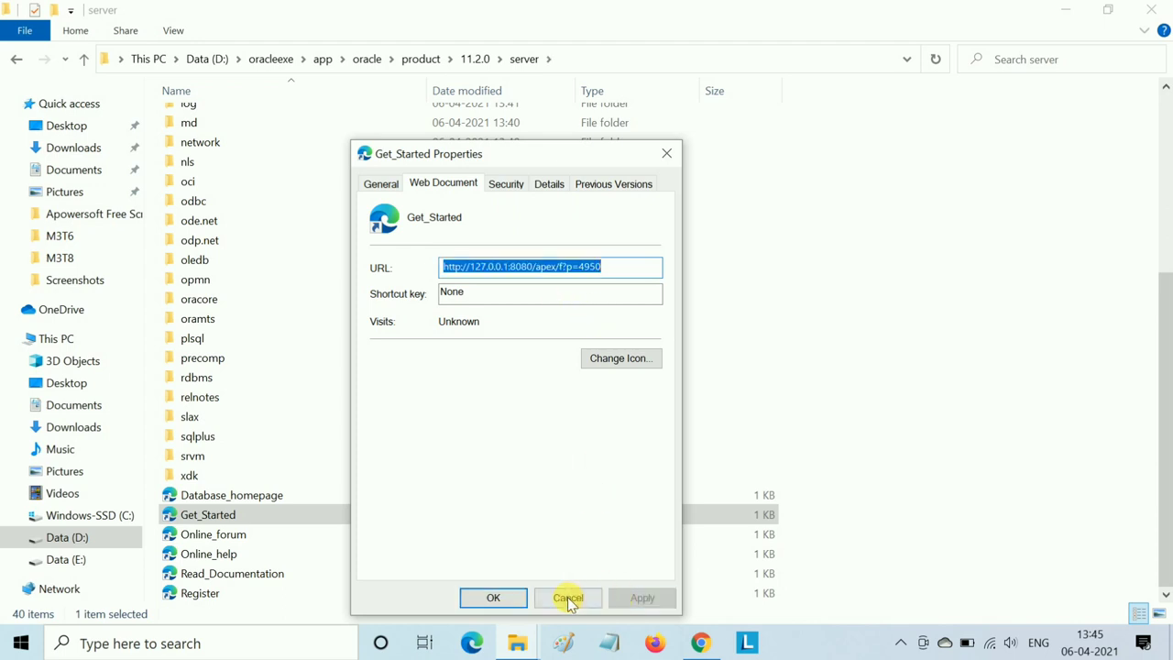
{"action": "left_click", "coordinate": [490, 597]}
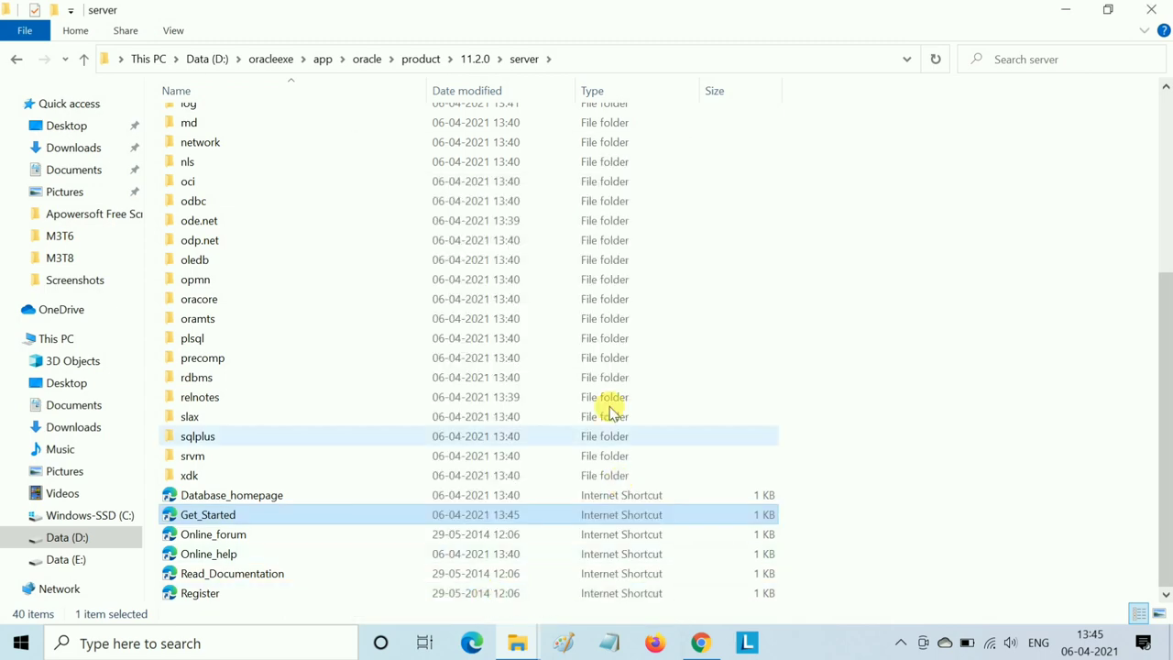
- Launch the Get Started With Oracle shortcut from the desktop and go to Application Express login
{"action": "left_click", "coordinate": [1065, 9]}
{"action": "right_click", "coordinate": [685, 167]}
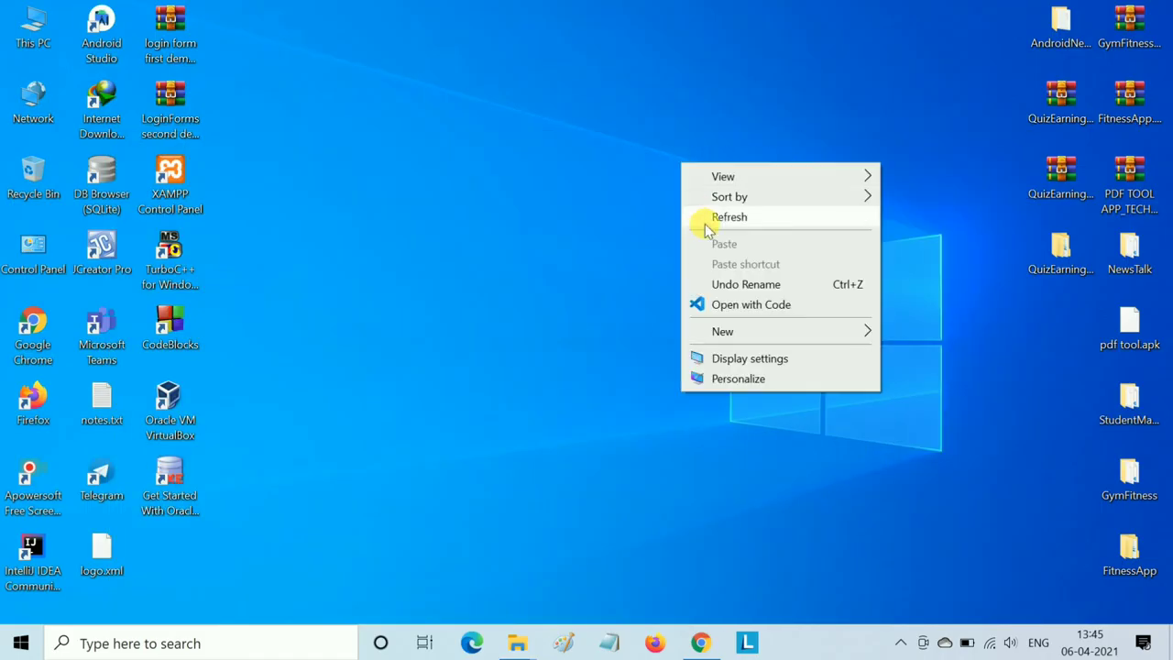
{"action": "left_click", "coordinate": [704, 222]}
{"action": "double_click", "coordinate": [168, 473]}
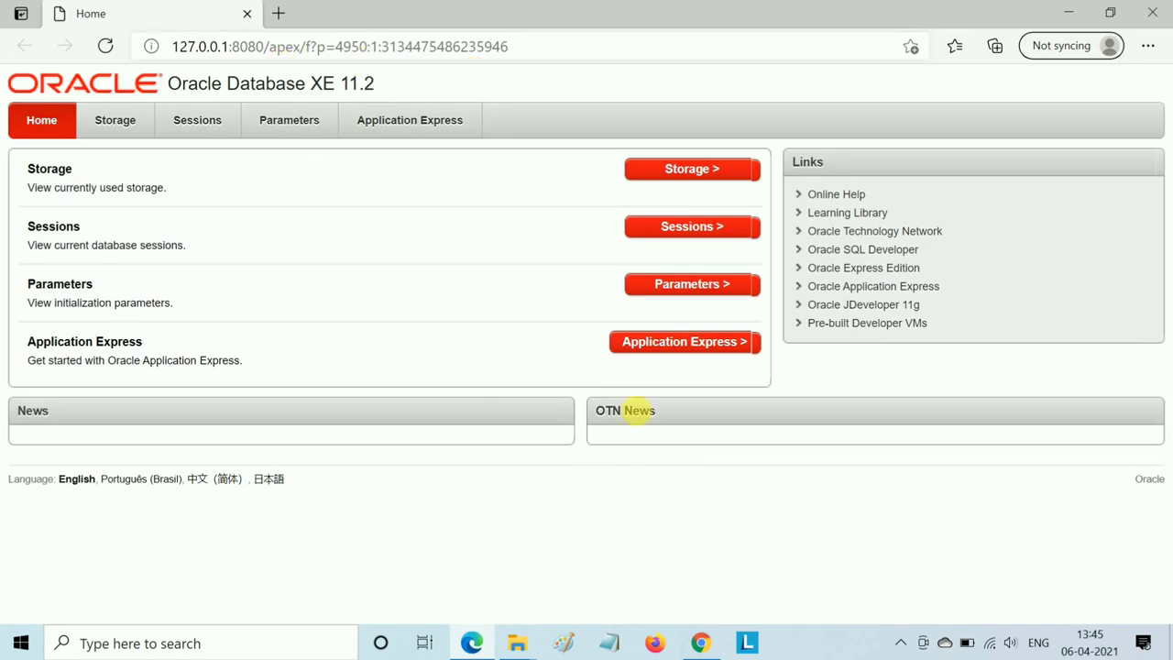
{"action": "left_click", "coordinate": [648, 353]}
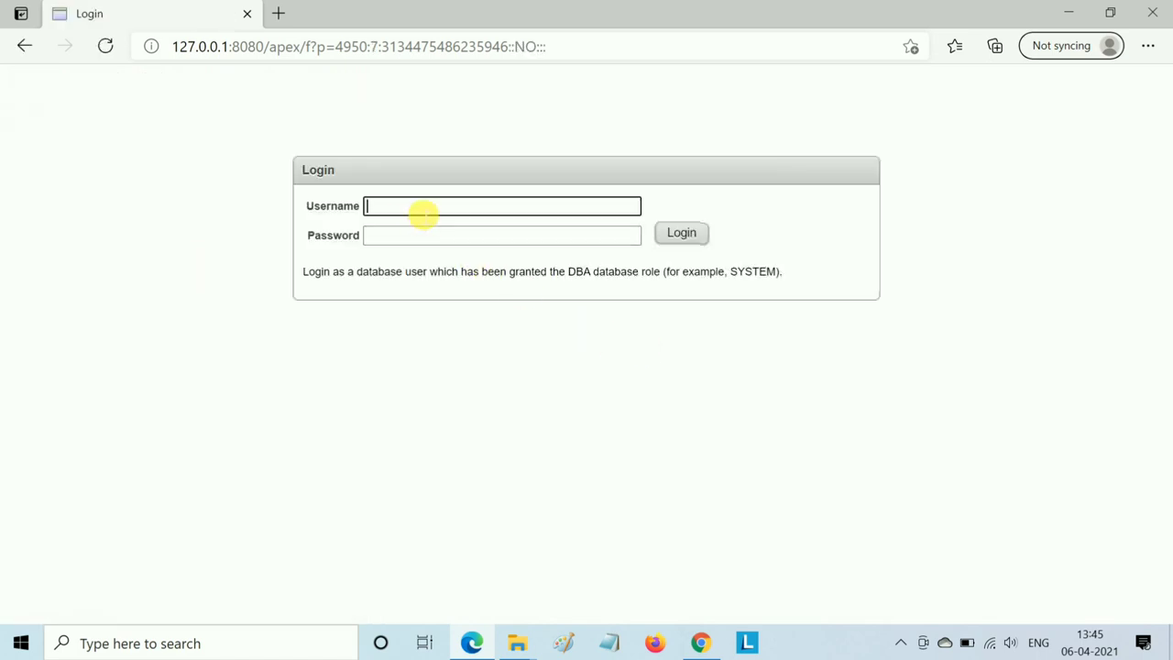
- Enter sys as the username with a password and attempt to log in
{"action": "type", "text": "sye"}
{"action": "key", "text": "BackSpace"}
{"action": "type", "text": "s"}
{"action": "left_click", "coordinate": [417, 242]}
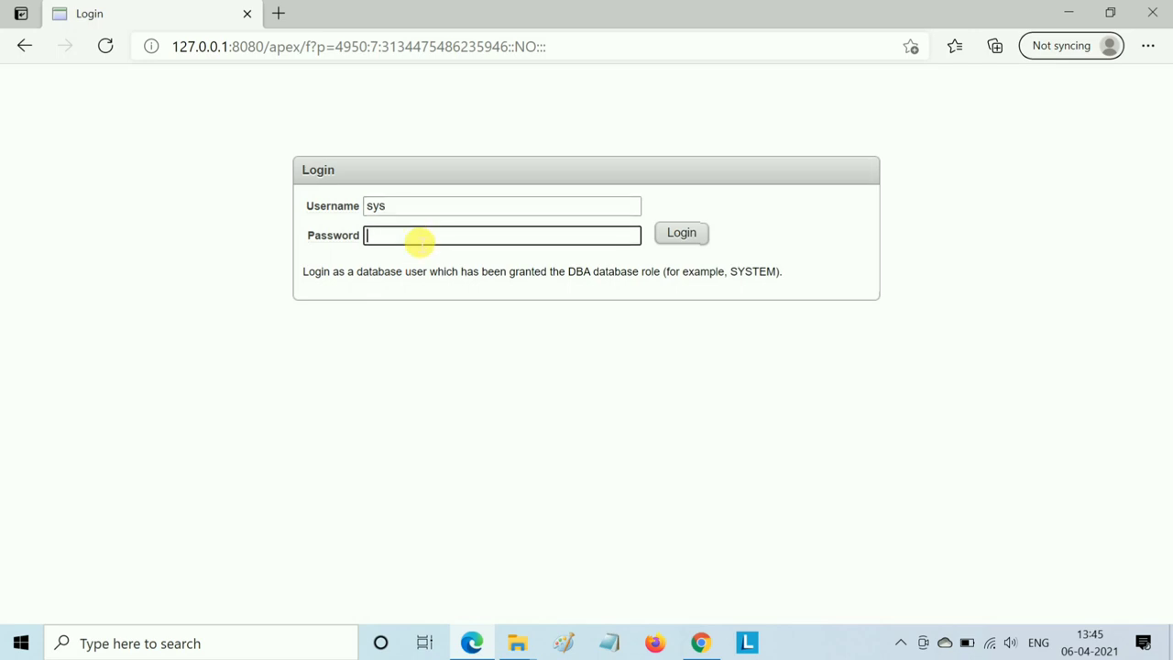
{"action": "type", "text": "••••"}
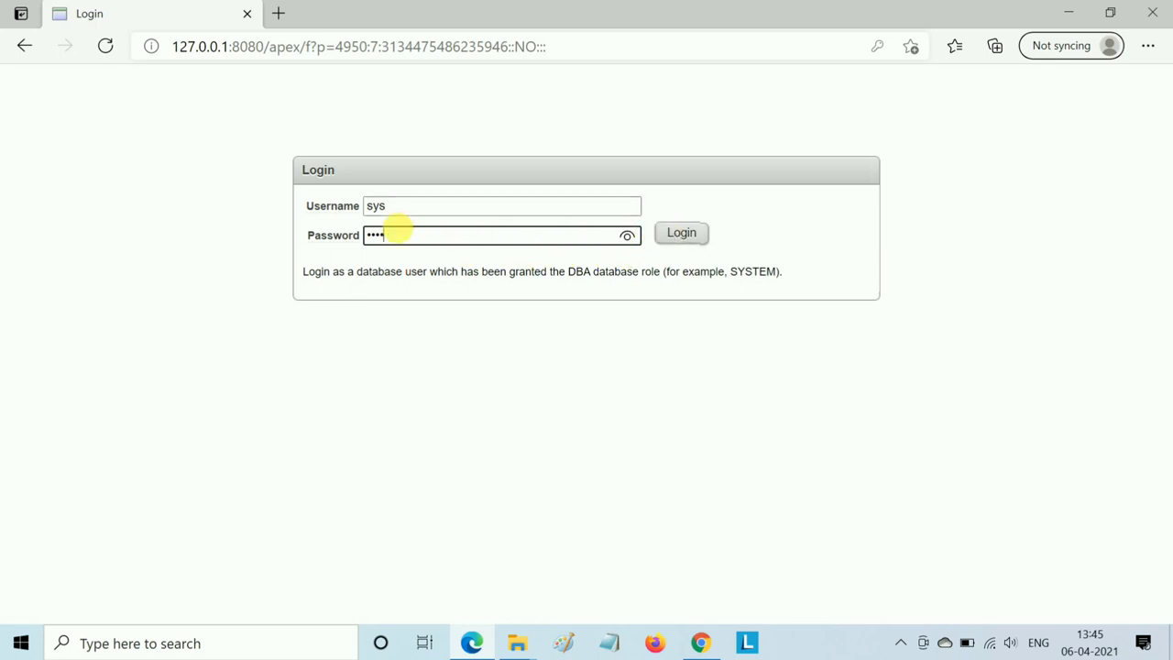
{"action": "double_click", "coordinate": [376, 237]}
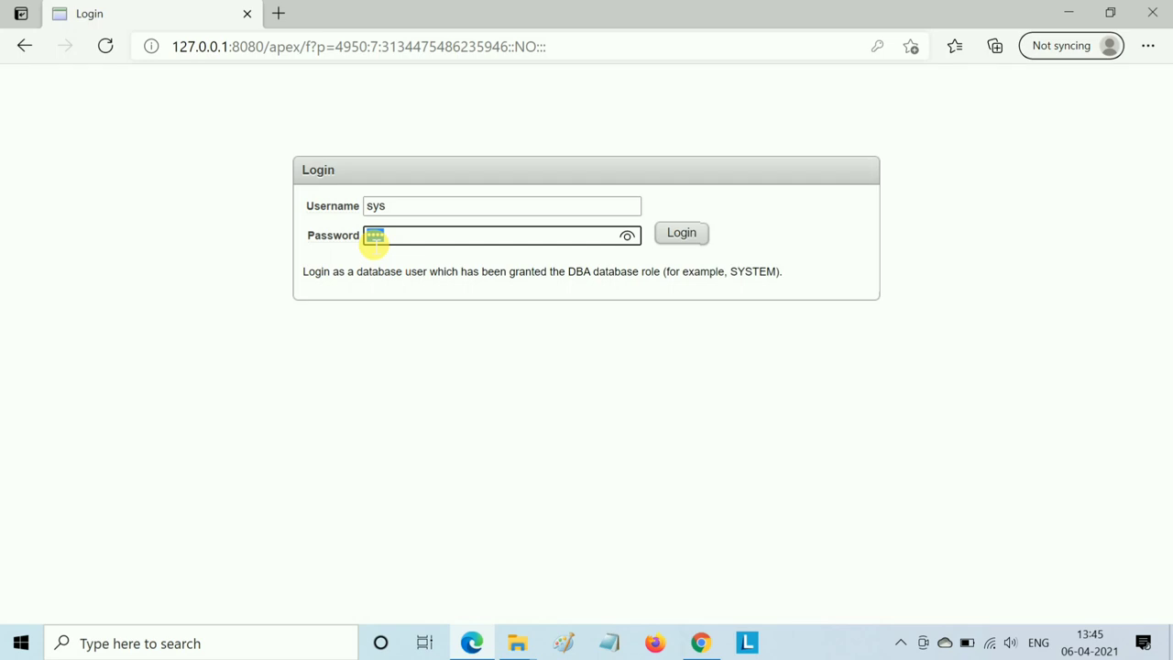
{"action": "key", "text": "BackSpace"}
{"action": "type", "text": "sys"}
{"action": "left_click", "coordinate": [678, 232]}
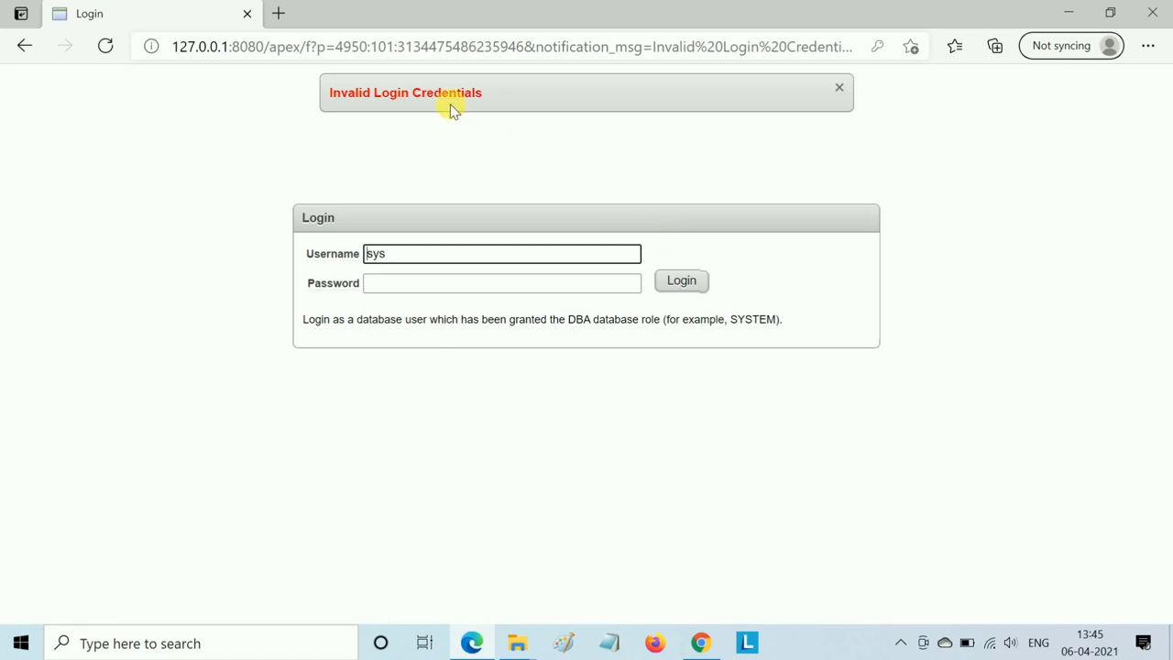
- Re-enter the sys password after the invalid credentials message, check it, and log in again
{"action": "left_click", "coordinate": [398, 287]}
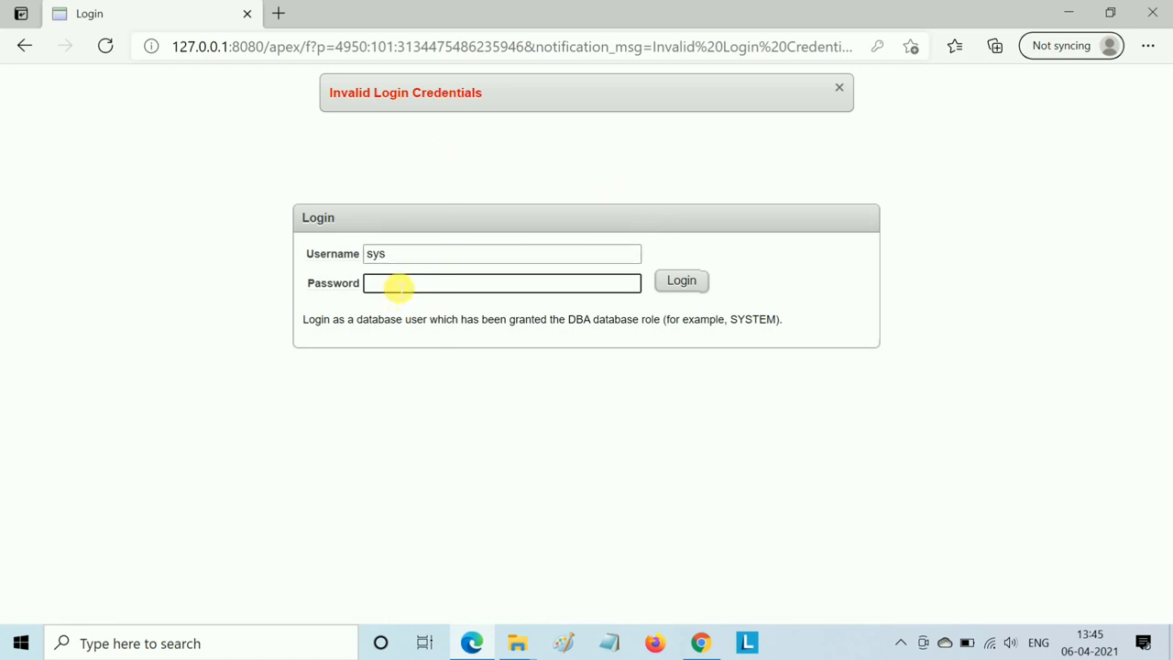
{"action": "type", "text": "****"}
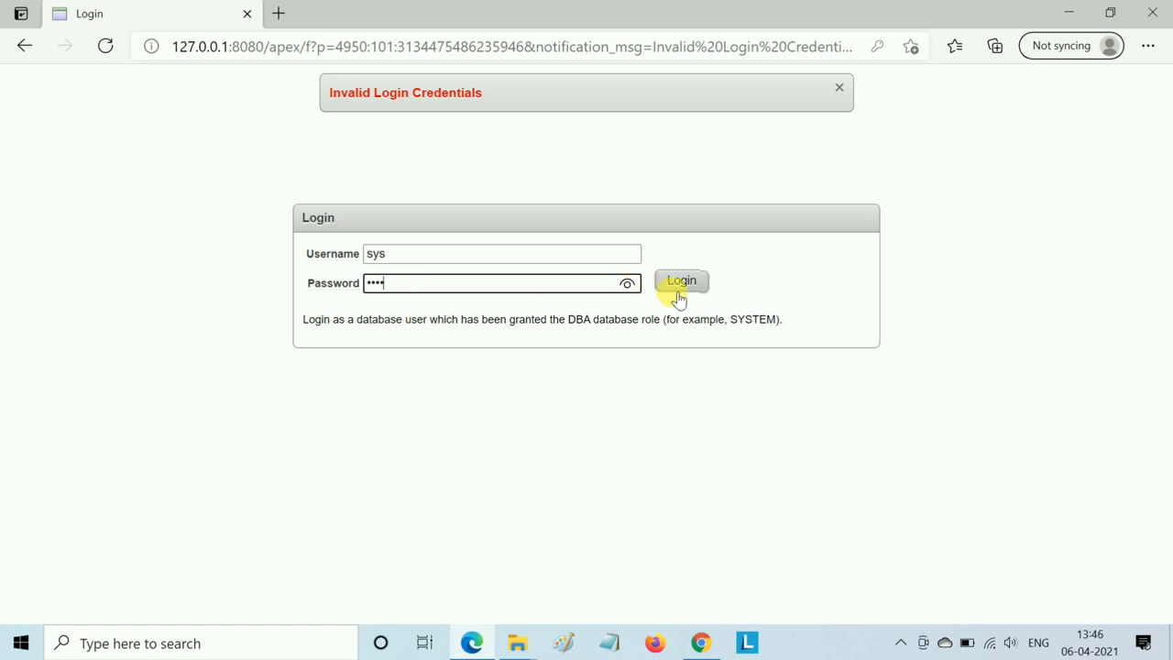
{"action": "left_click", "coordinate": [627, 284]}
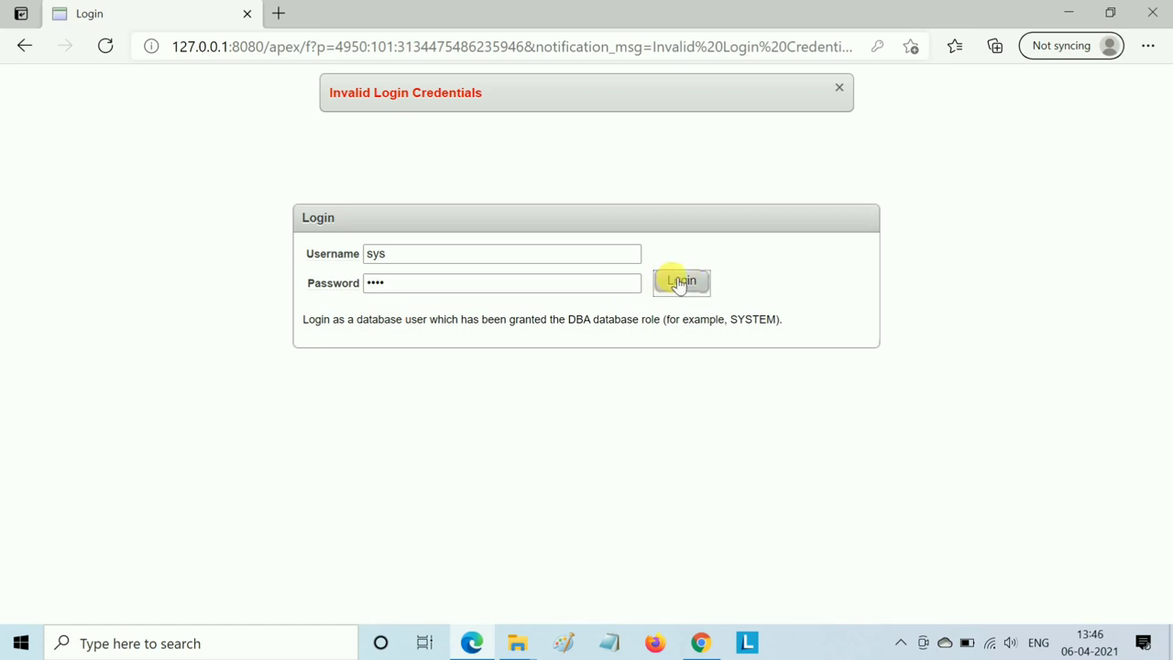
{"action": "left_click", "coordinate": [678, 280]}
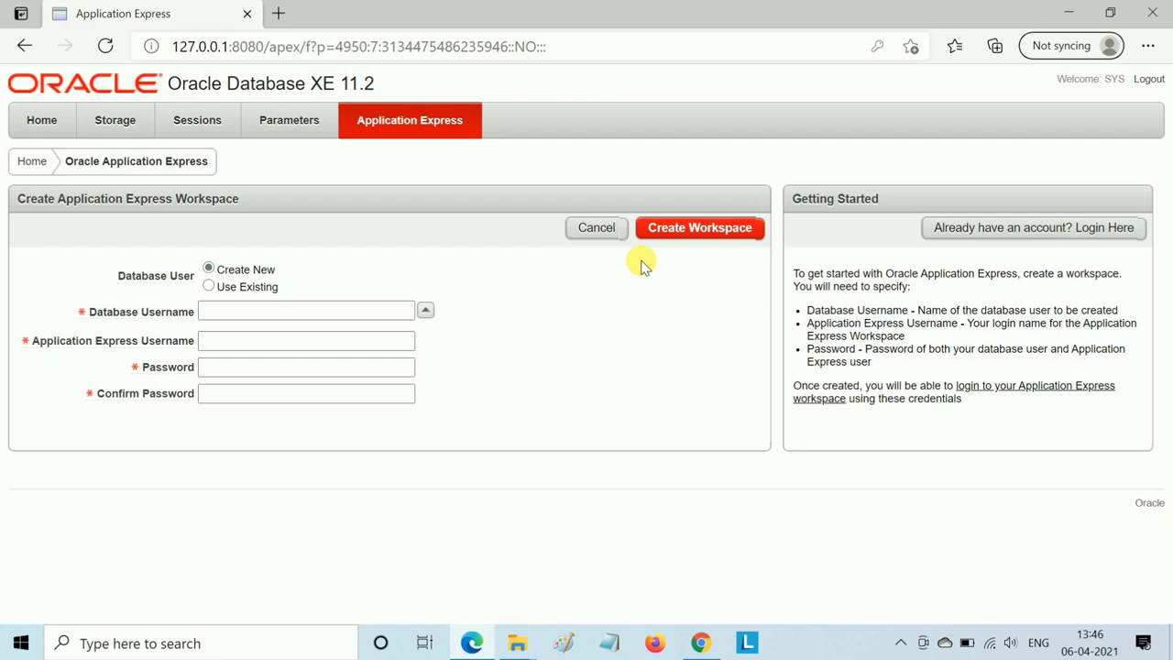
- Enter xe as the database and Application Express usernames and fill both password fields
{"action": "left_click", "coordinate": [271, 312]}
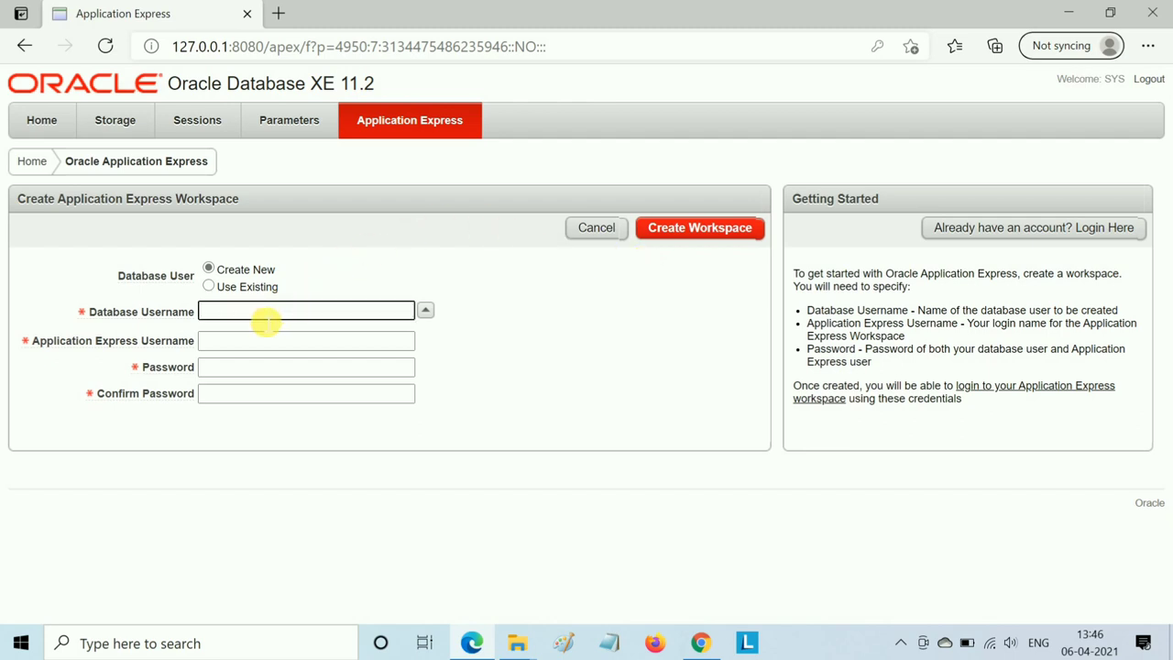
{"action": "type", "text": "xe"}
{"action": "left_click", "coordinate": [264, 344]}
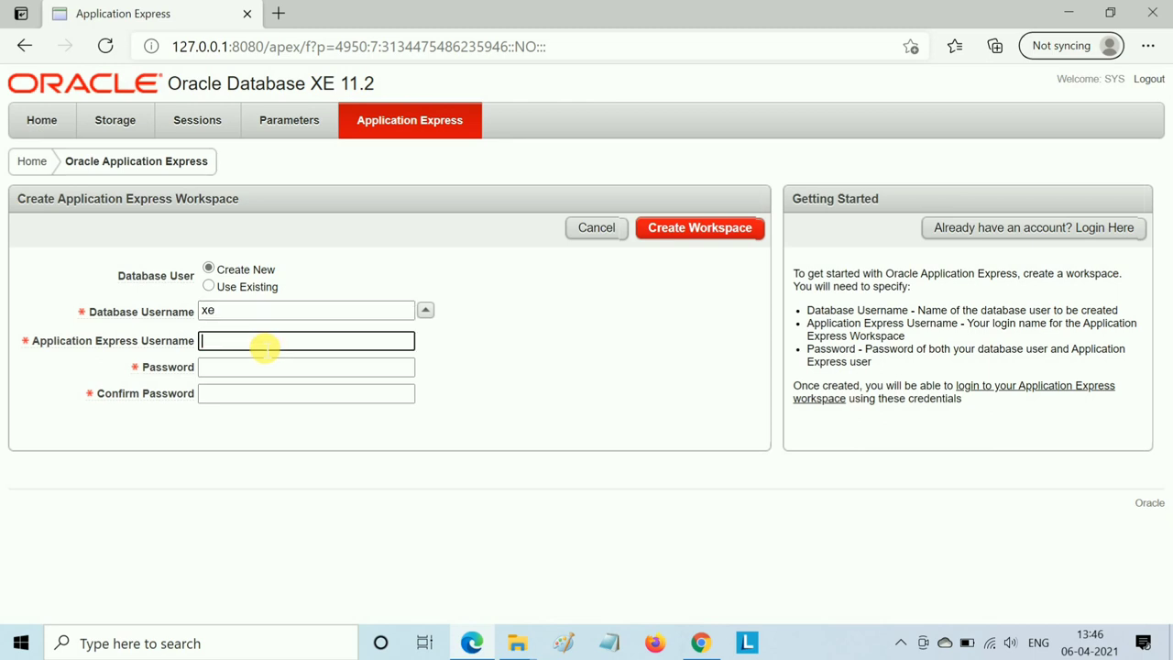
{"action": "type", "text": "xe"}
{"action": "left_click", "coordinate": [260, 368]}
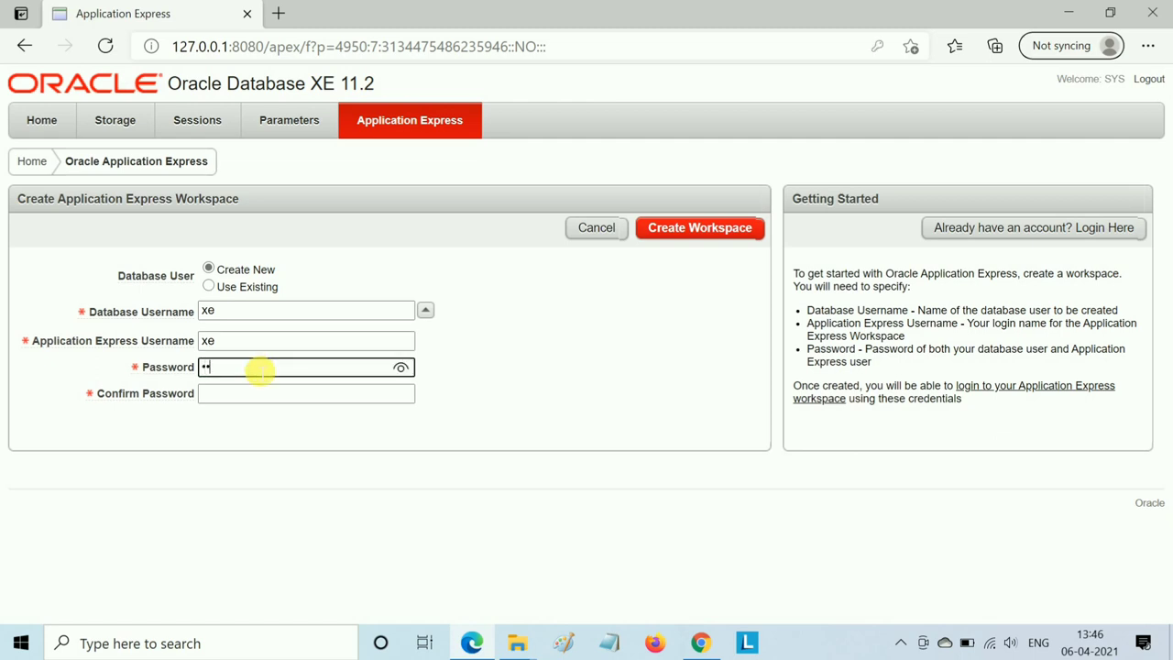
{"action": "left_click", "coordinate": [260, 394]}
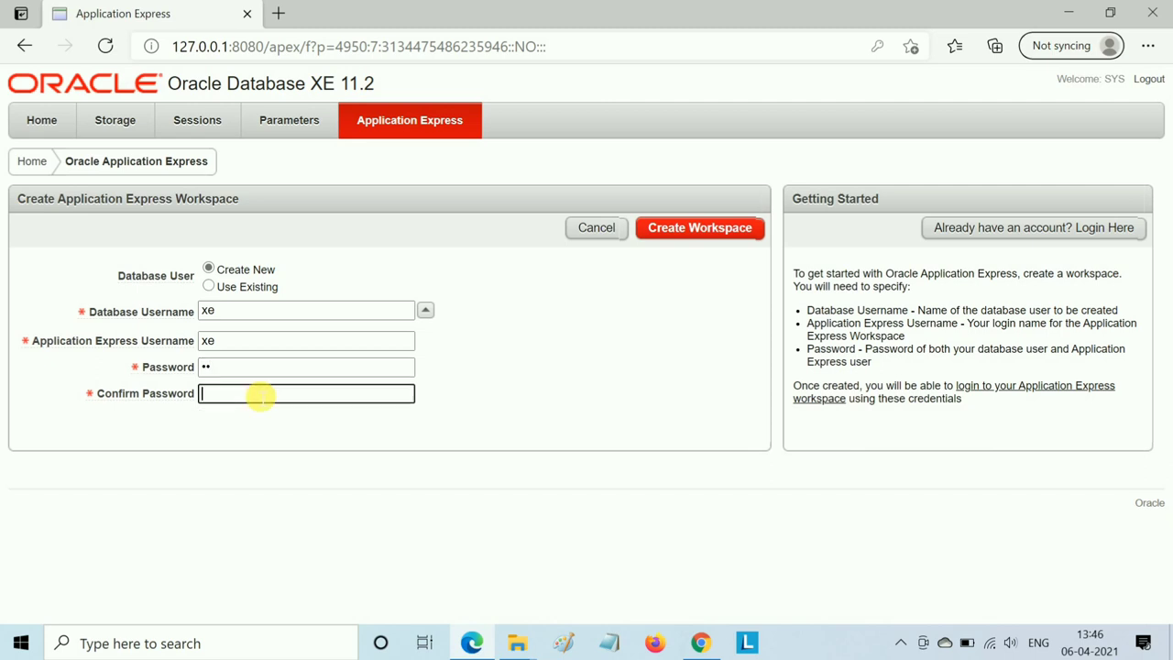
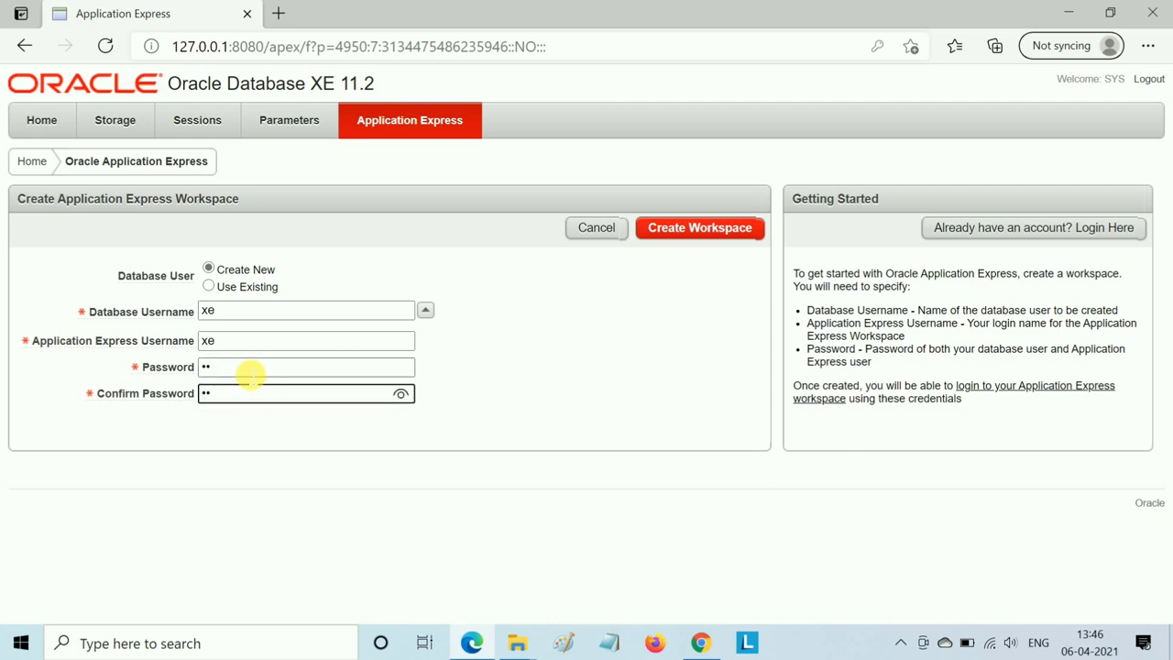
- Retype the workspace password and its confirmation, then create the XE workspace
{"action": "left_click", "coordinate": [233, 367]}
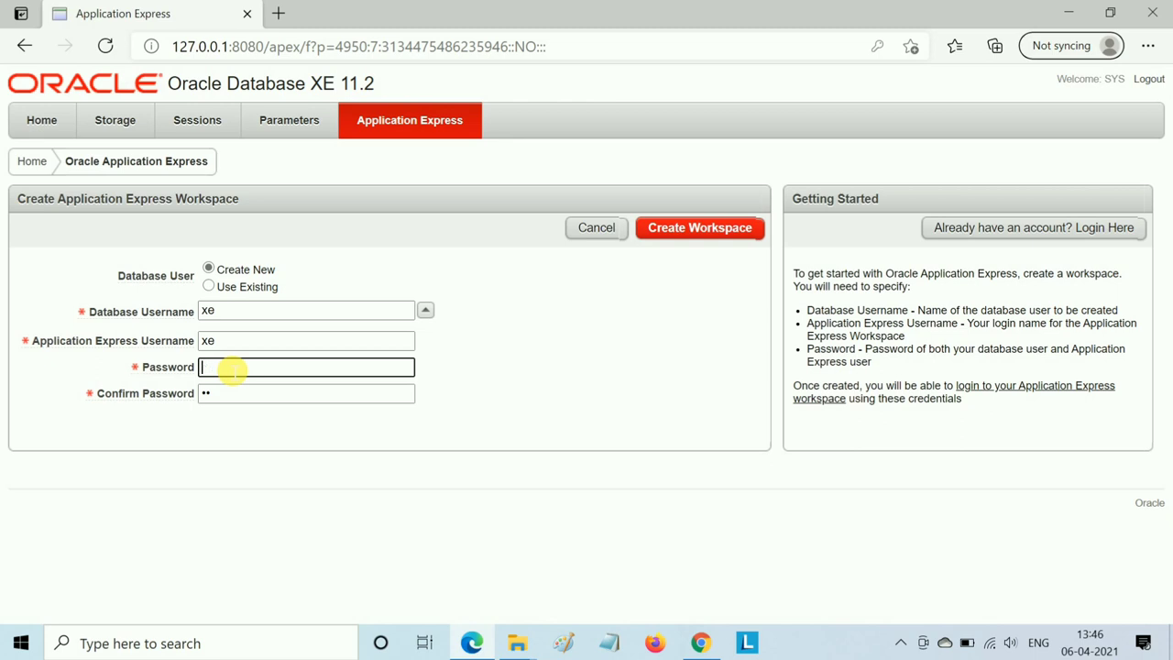
{"action": "left_click", "coordinate": [401, 368]}
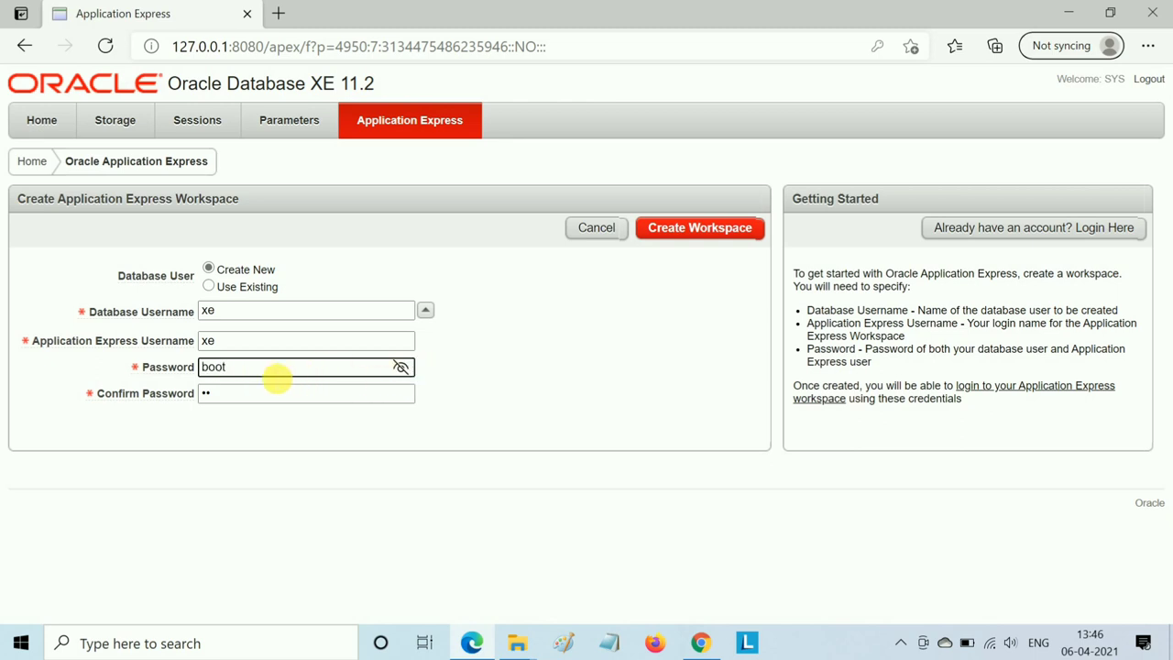
{"action": "left_click", "coordinate": [240, 396]}
{"action": "key", "text": "BackSpace"}
{"action": "key", "text": "BackSpace"}
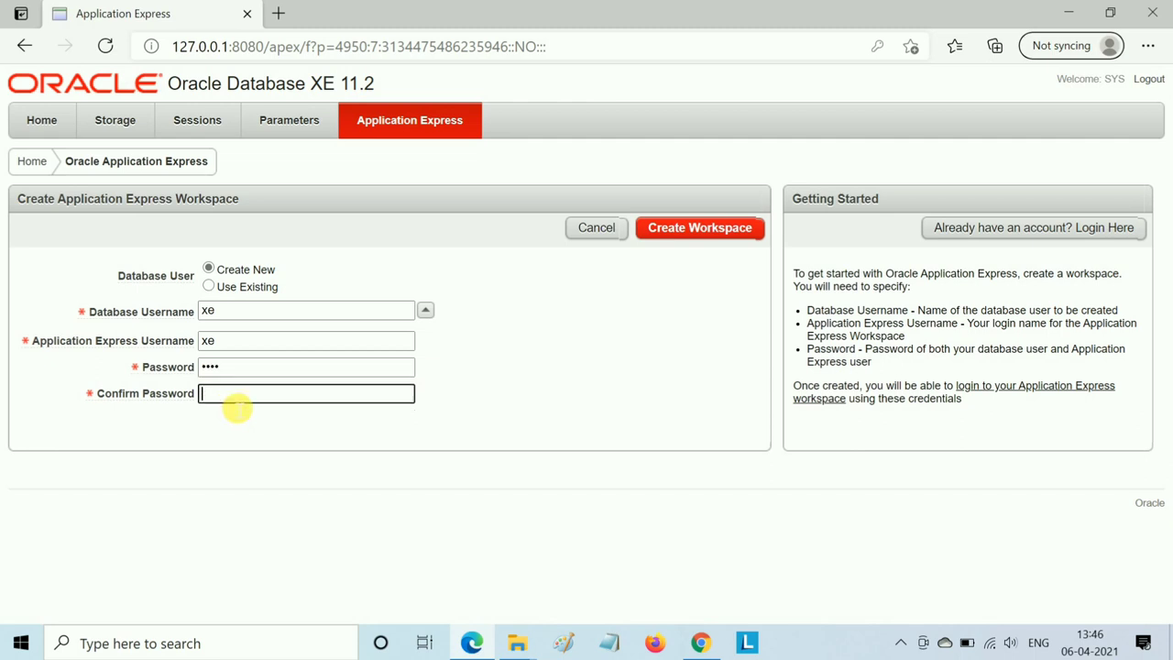
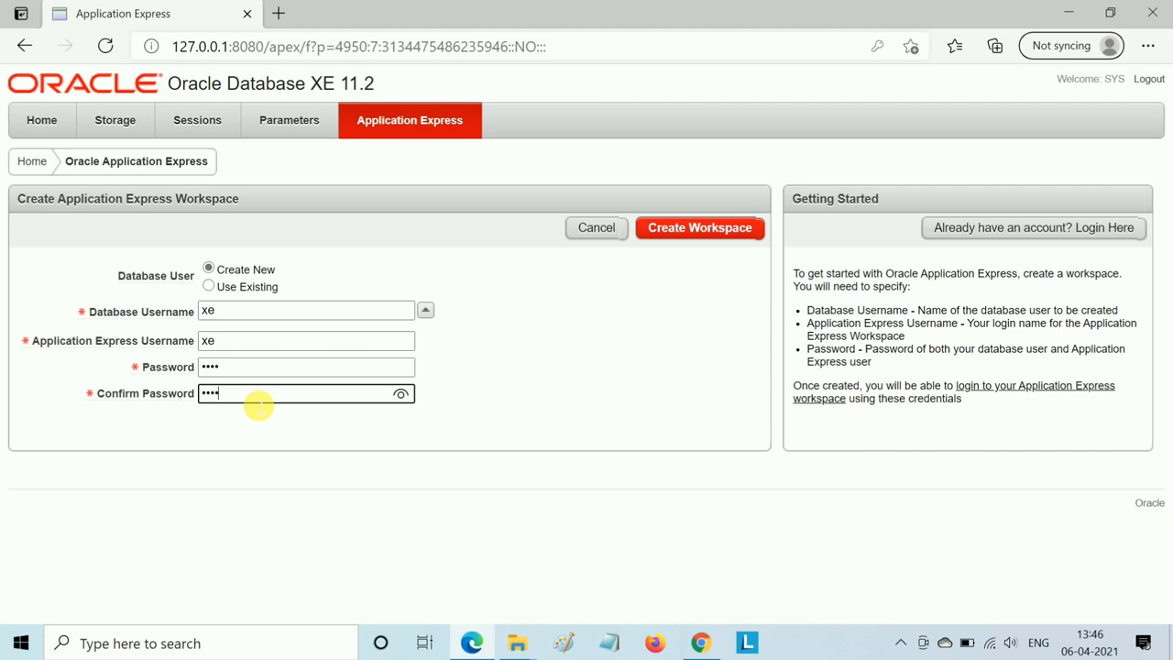
{"action": "left_click", "coordinate": [670, 229]}
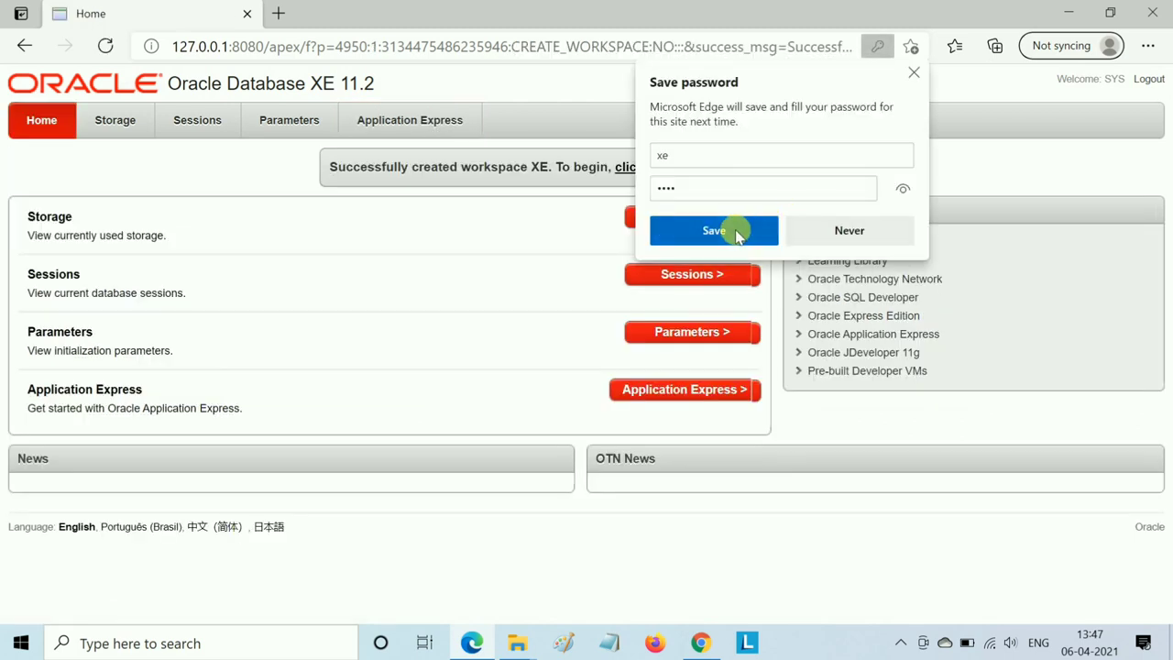
- Save the password in Edge, go to the workspace XE login page, and type the XE user's password
{"action": "left_click", "coordinate": [714, 230]}
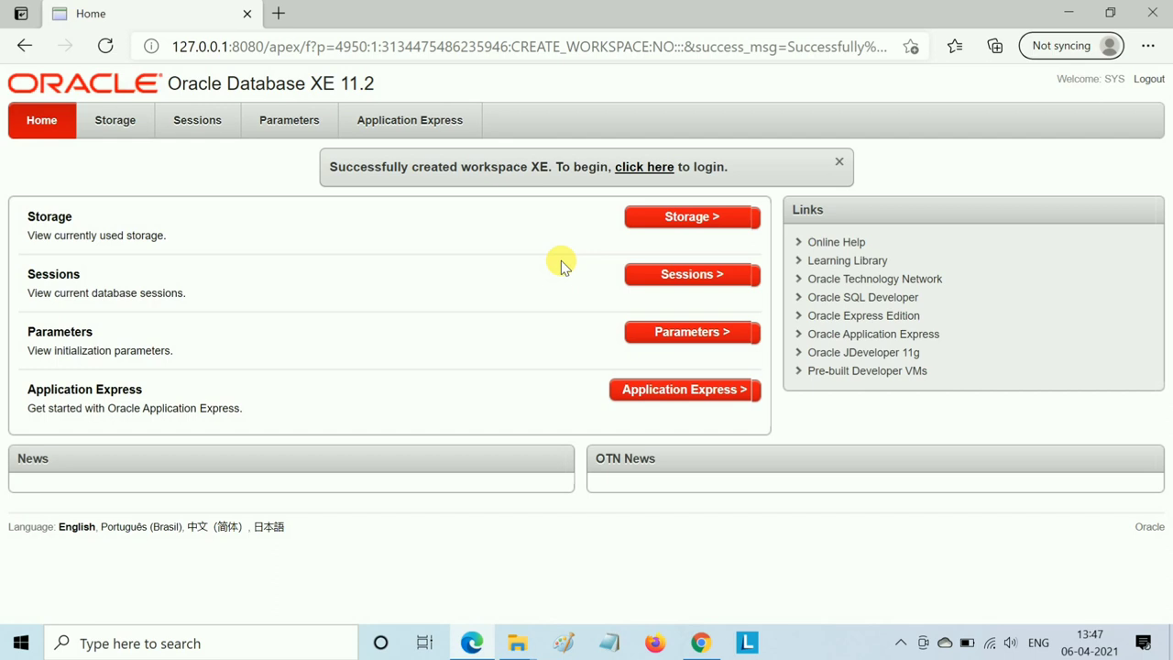
{"action": "left_click", "coordinate": [635, 170]}
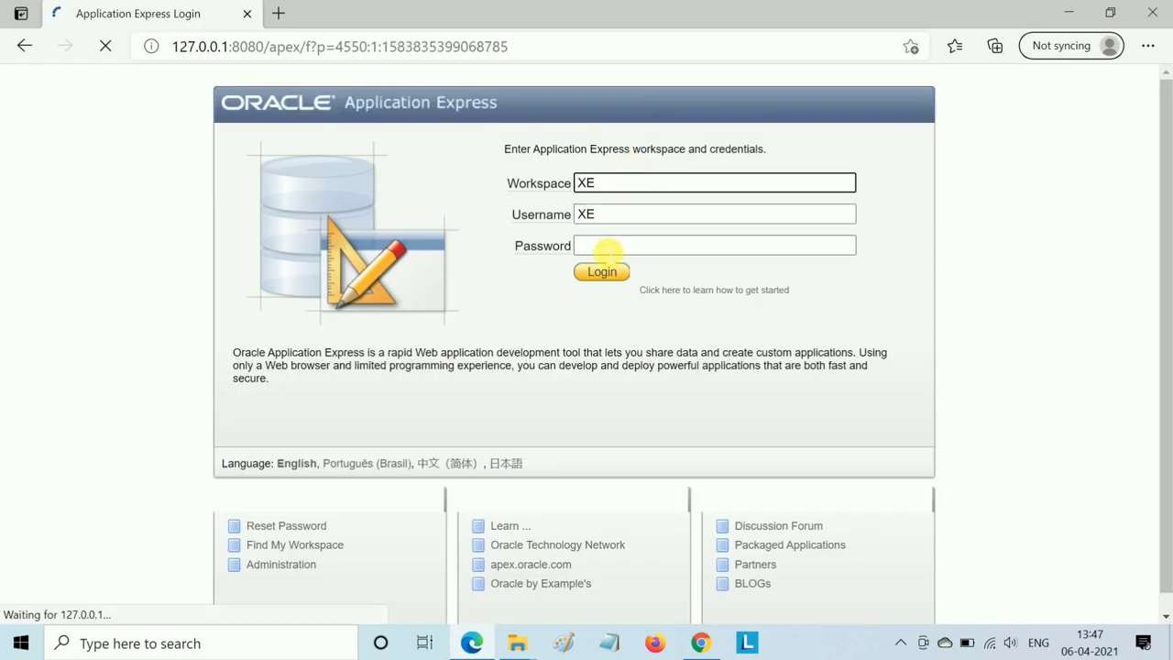
{"action": "left_click", "coordinate": [608, 249]}
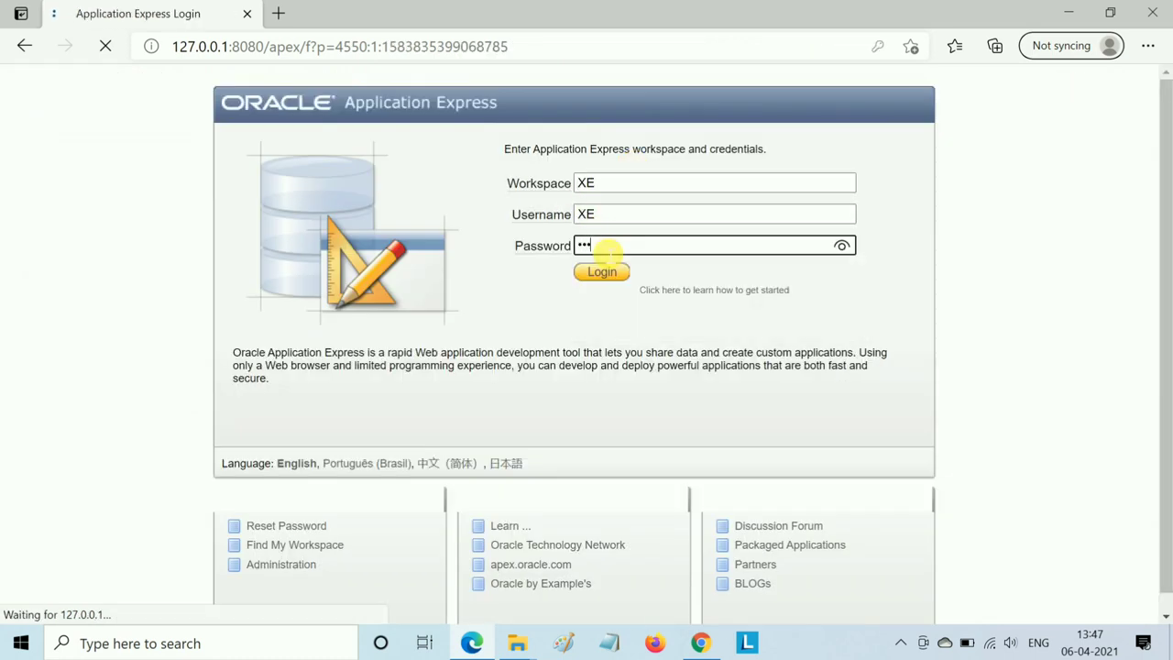
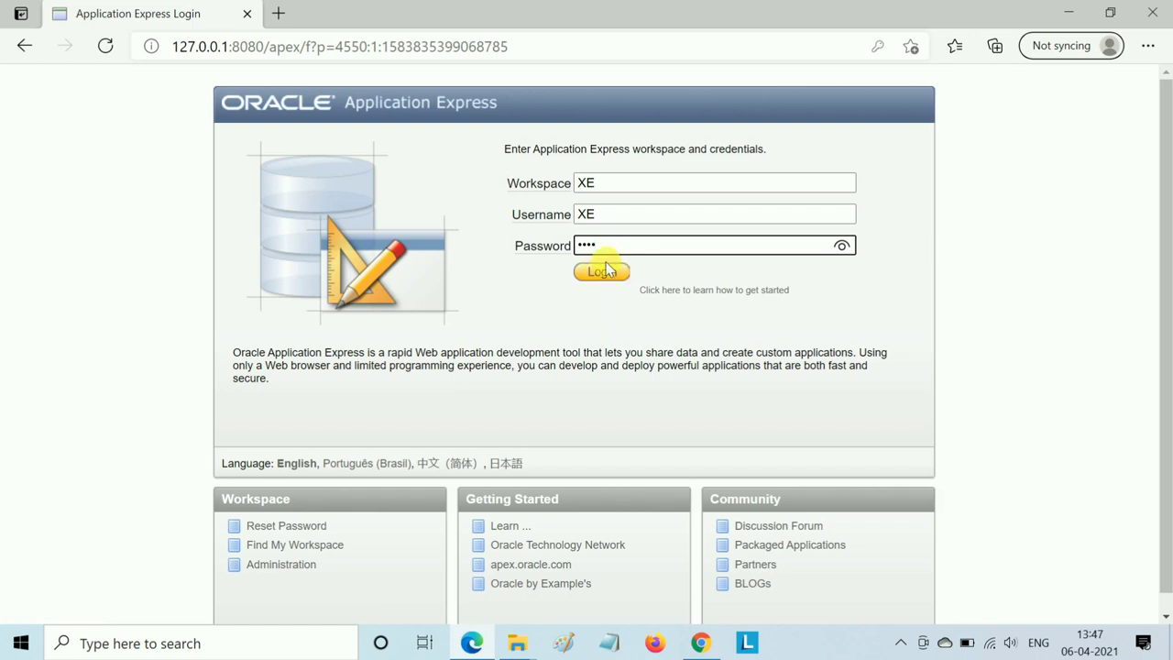
- Log into workspace XE as XE, let Edge save the password, and open SQL Workshop
{"action": "left_click", "coordinate": [601, 271]}
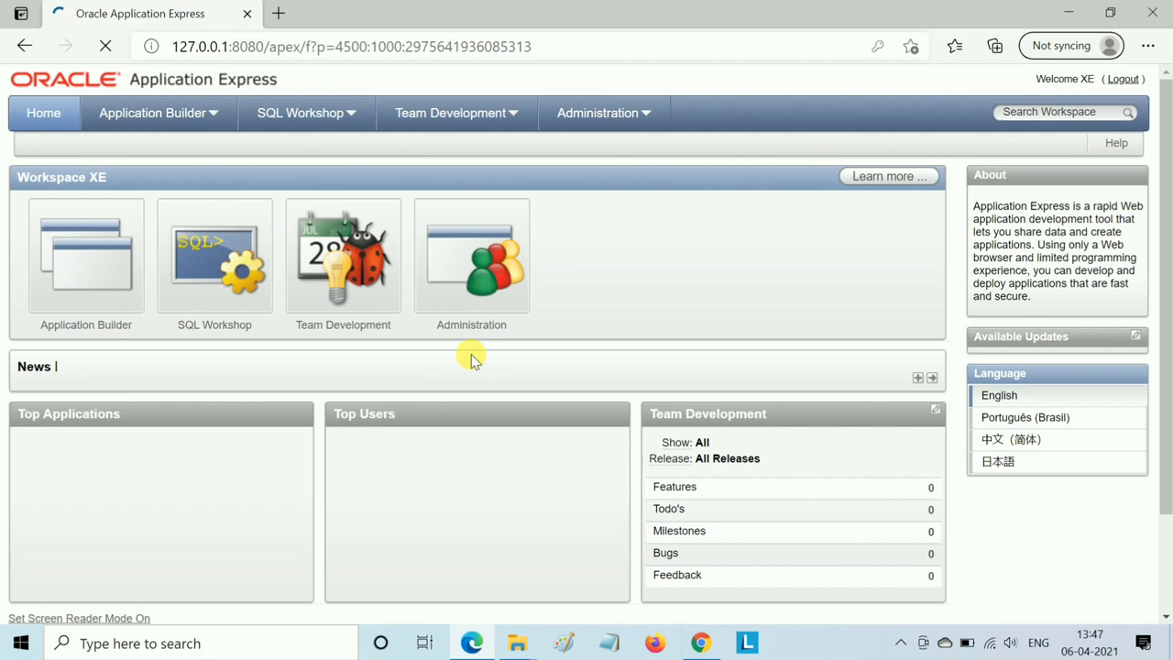
{"action": "scroll", "coordinate": [445, 362], "scroll_direction": "down", "scroll_amount": 3}
{"action": "scroll", "coordinate": [443, 363], "scroll_direction": "up", "scroll_amount": 3}
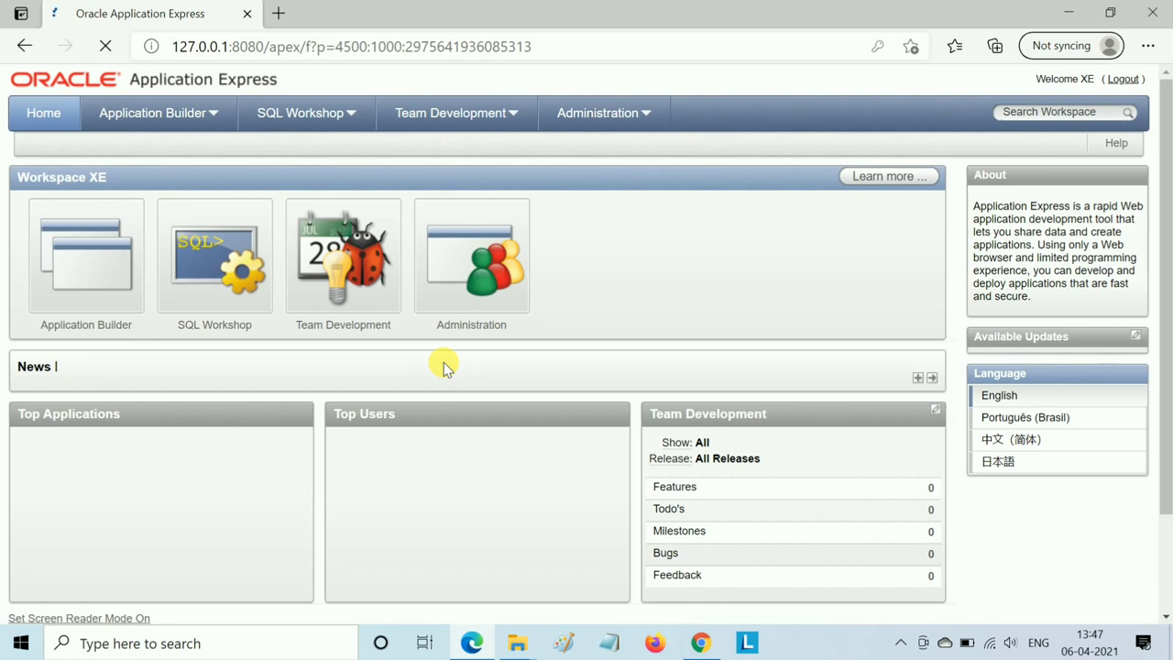
{"action": "mouse_move", "coordinate": [471, 642]}
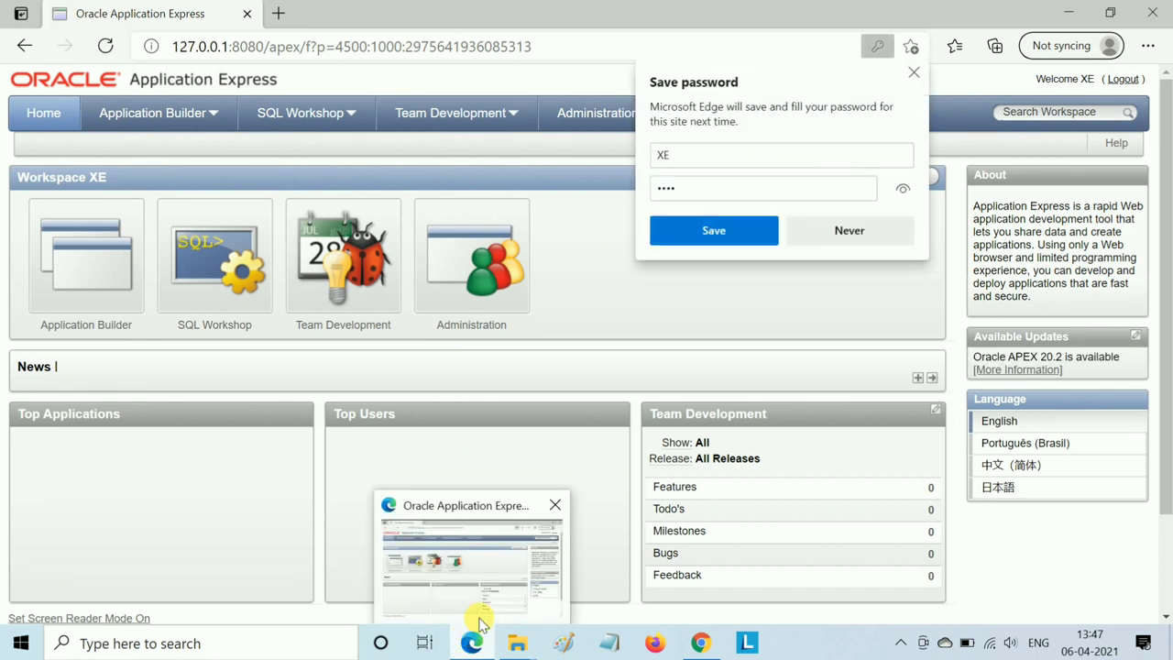
{"action": "left_click", "coordinate": [716, 233]}
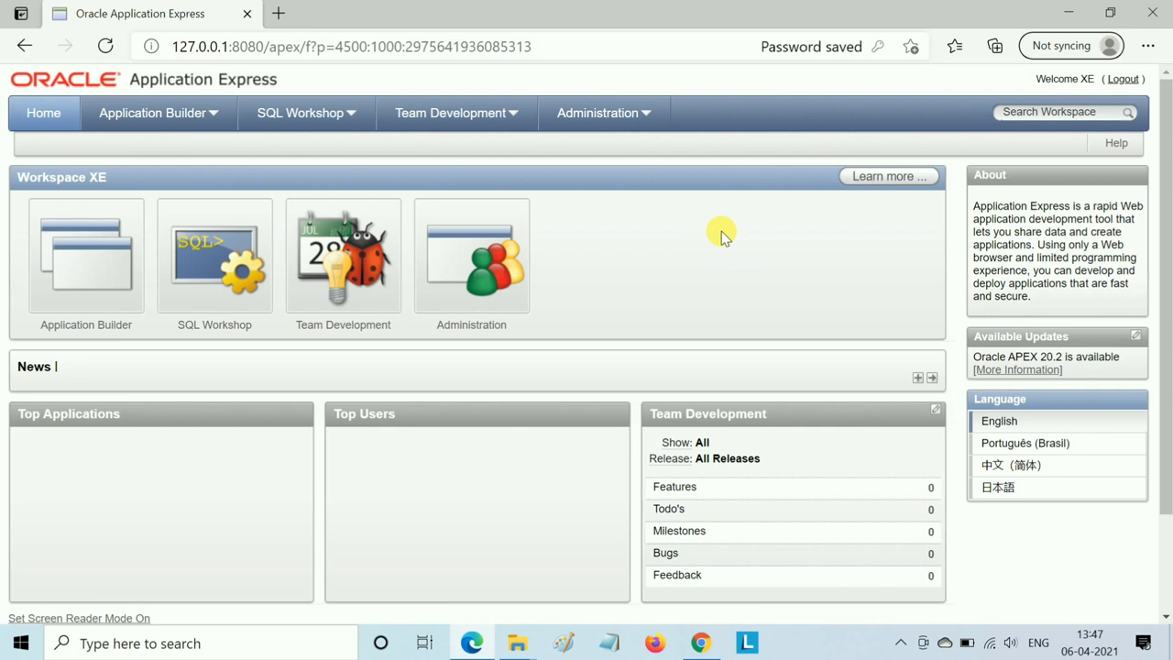
{"action": "left_click", "coordinate": [231, 260]}
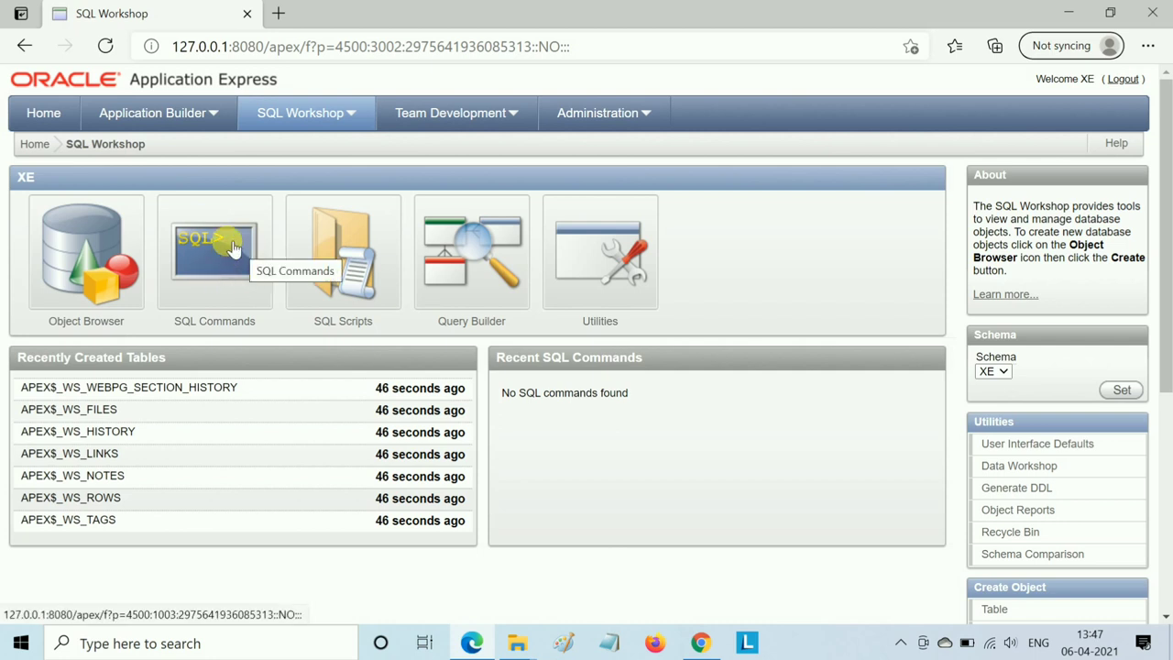
- Run 'select sysdate from dual' in SQL Commands, getting 04/06/2021, then return to SQL Workshop
{"action": "left_click", "coordinate": [234, 249]}
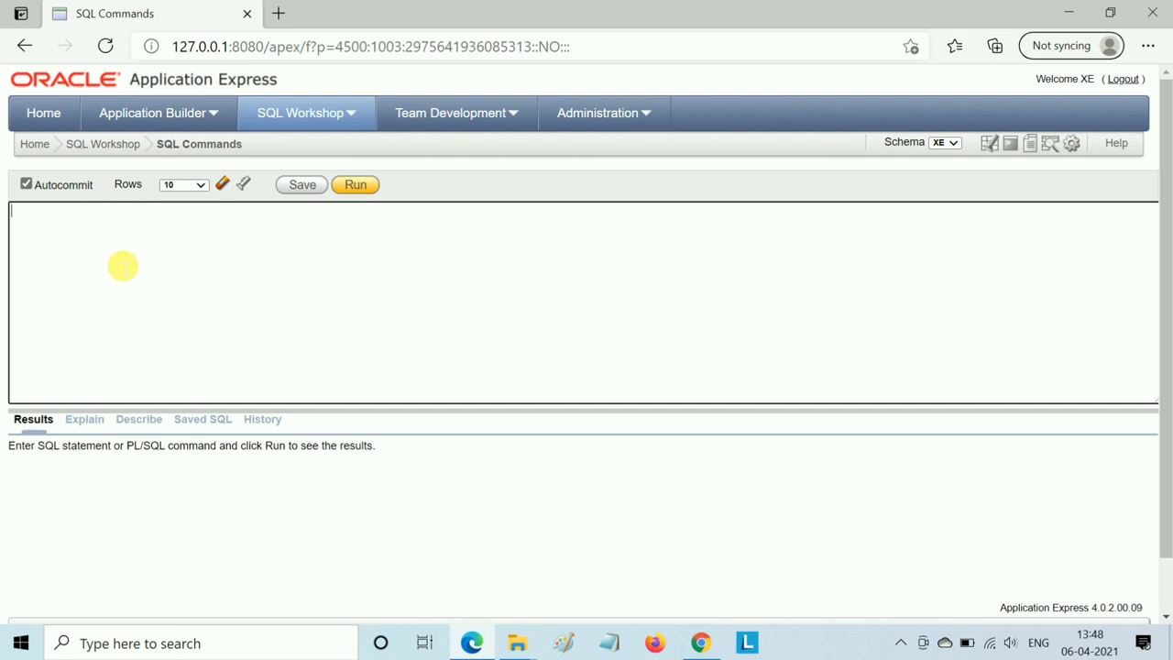
{"action": "left_click", "coordinate": [66, 226]}
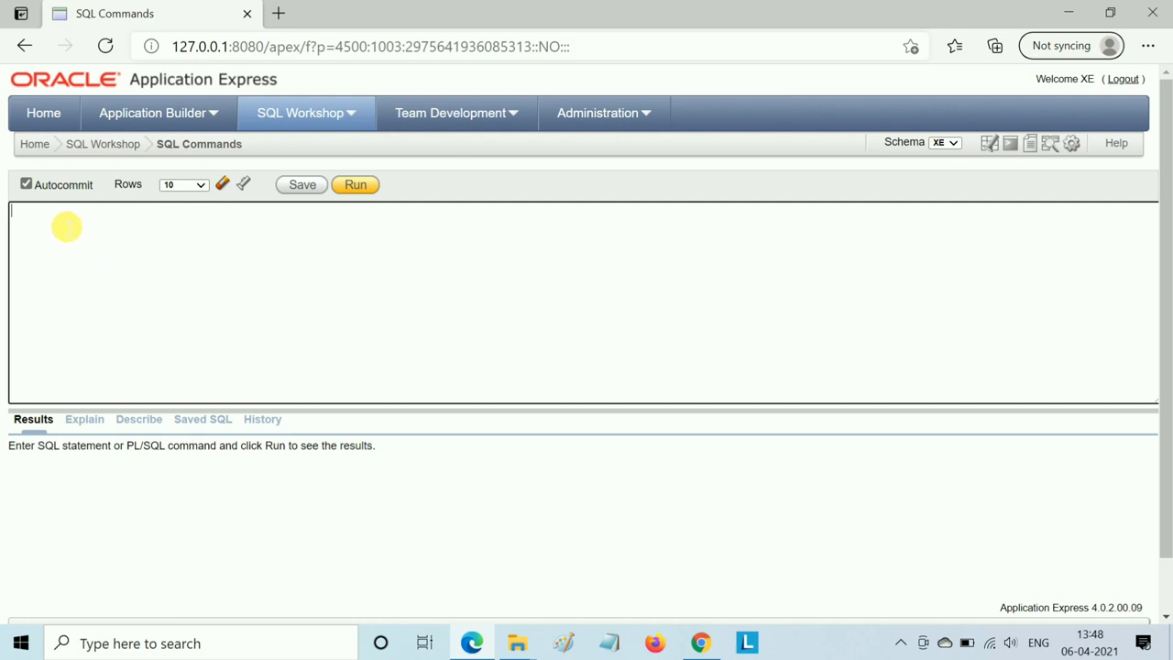
{"action": "type", "text": "select sysdate from"}
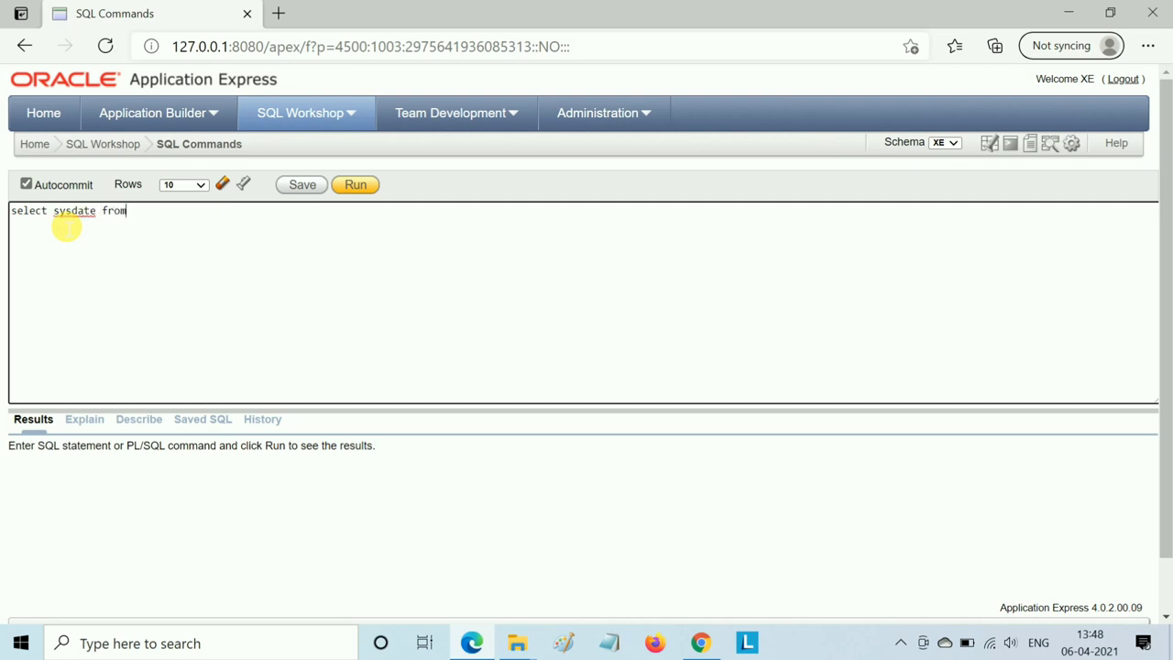
{"action": "type", "text": " dual"}
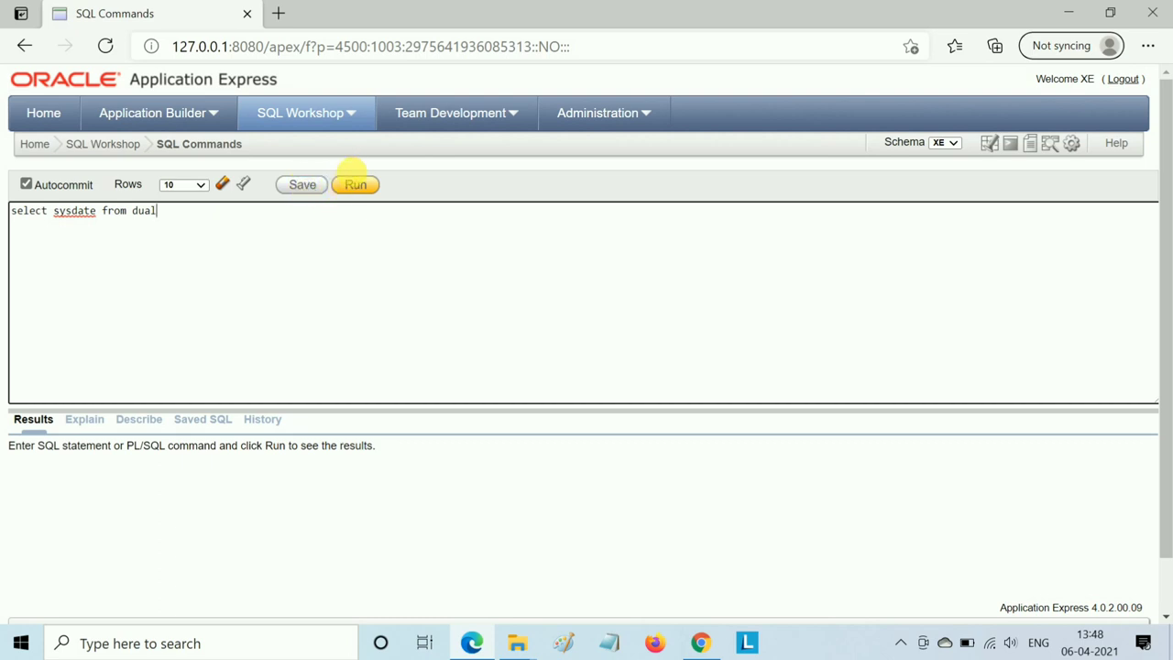
{"action": "left_click", "coordinate": [356, 185]}
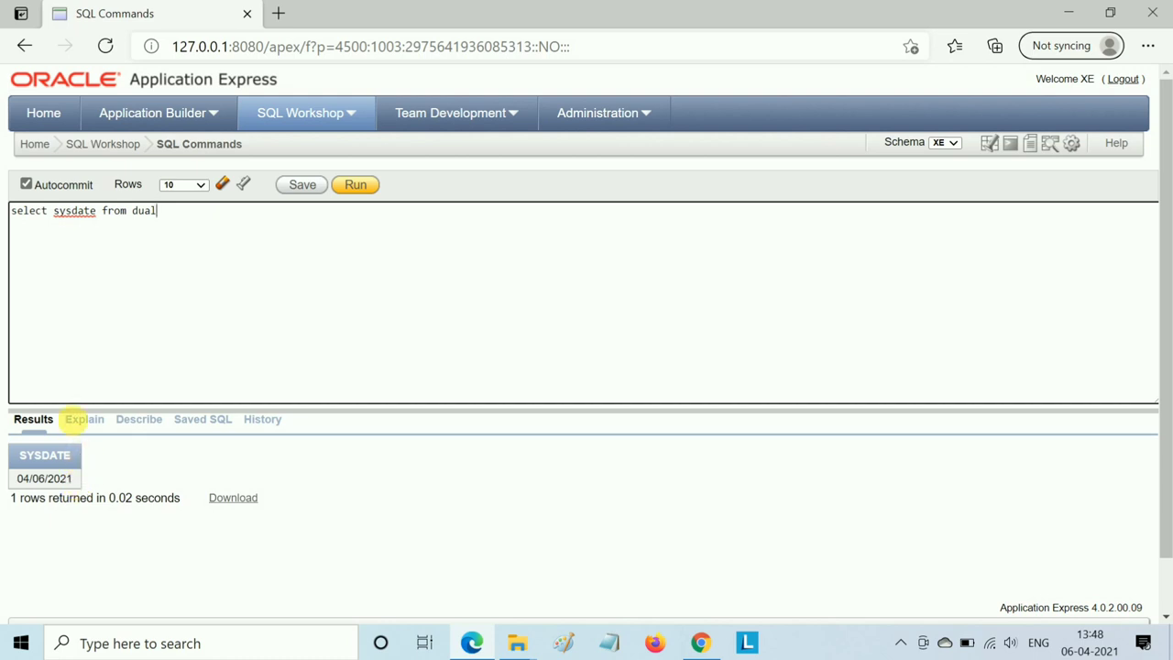
{"action": "left_click", "coordinate": [95, 144]}
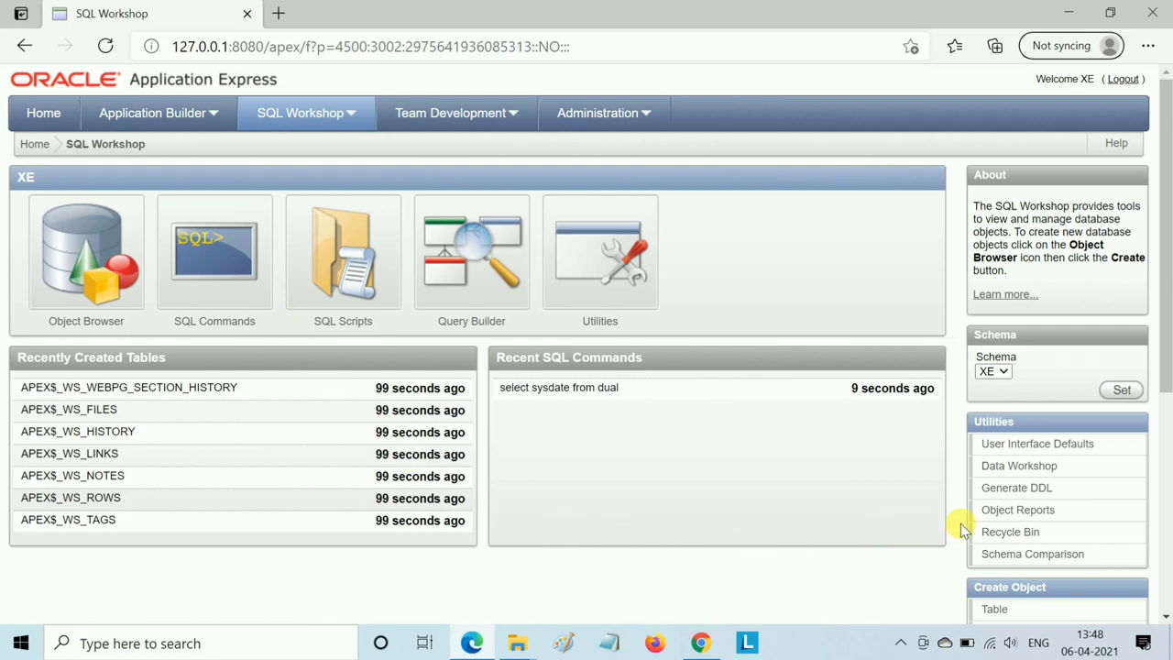
- Start then abandon a new table, and open Object Browser listing XE tables through DEPT and EMP
{"action": "scroll", "coordinate": [961, 523], "scroll_direction": "down", "scroll_amount": 4}
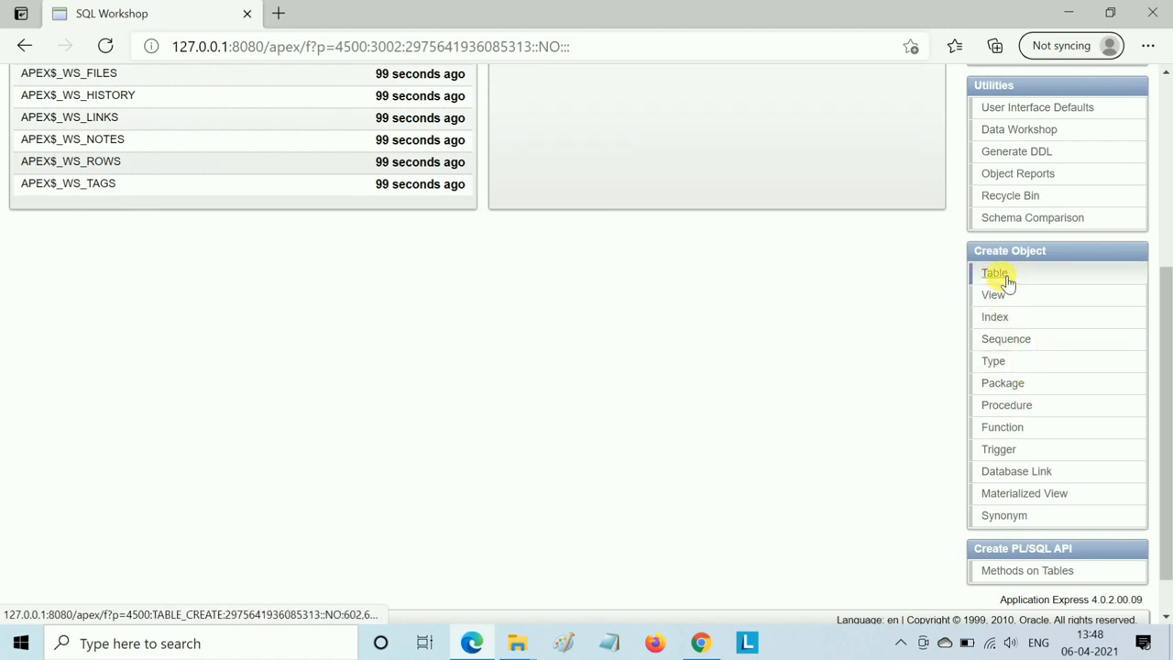
{"action": "left_click", "coordinate": [1005, 280]}
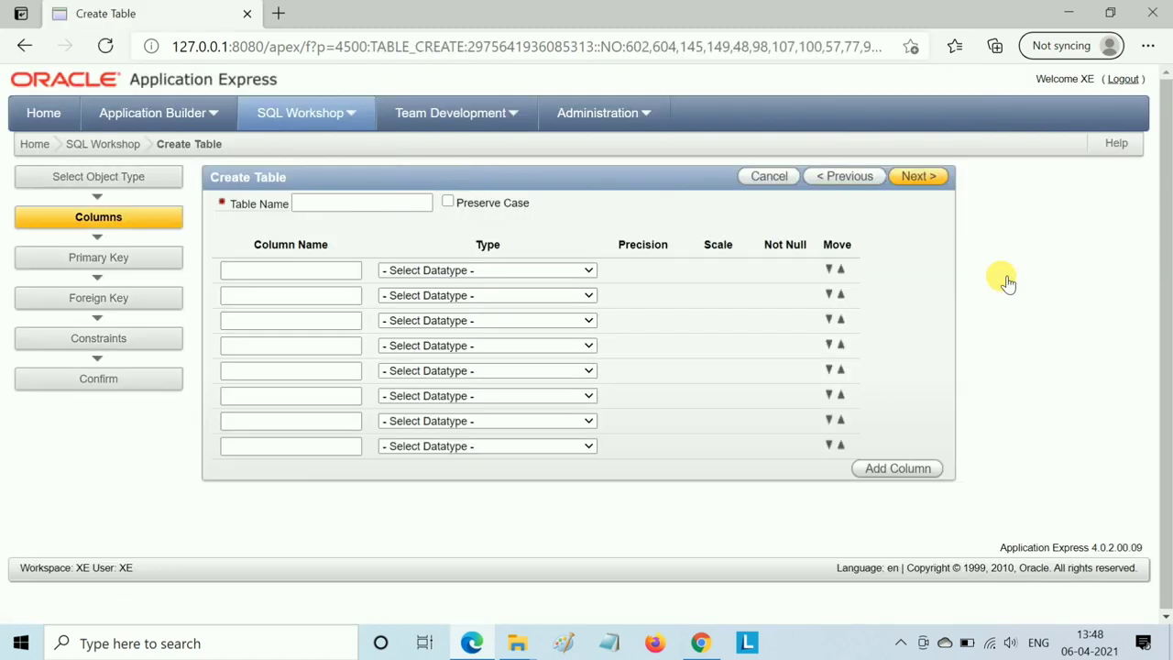
{"action": "left_click", "coordinate": [332, 205]}
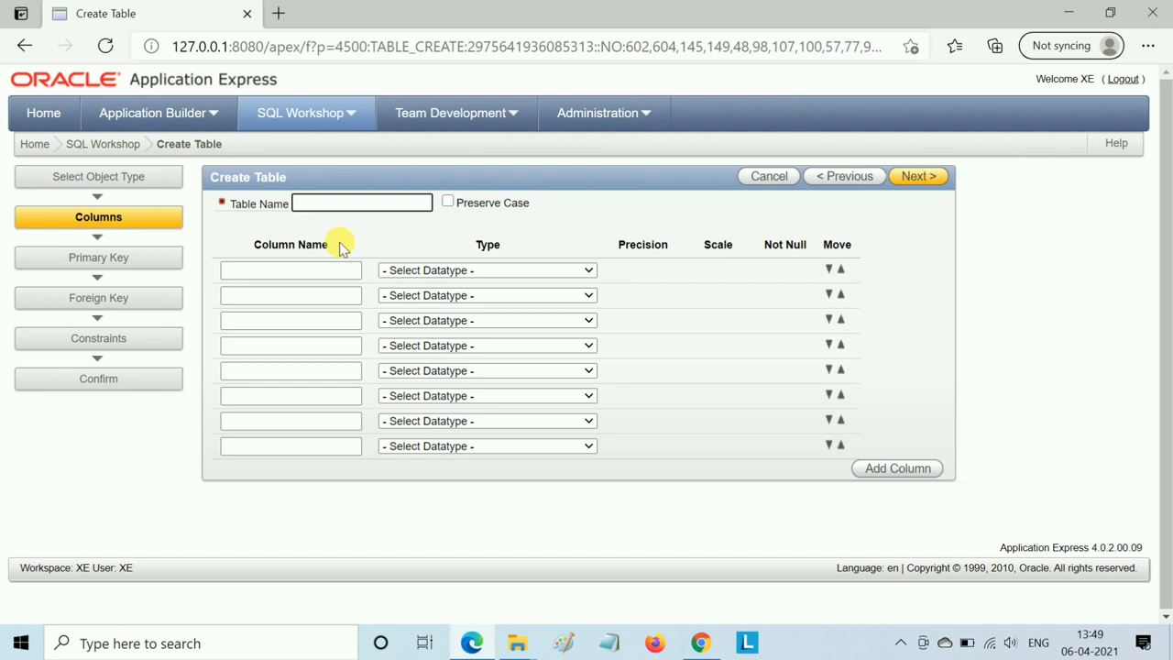
{"action": "left_click", "coordinate": [98, 144]}
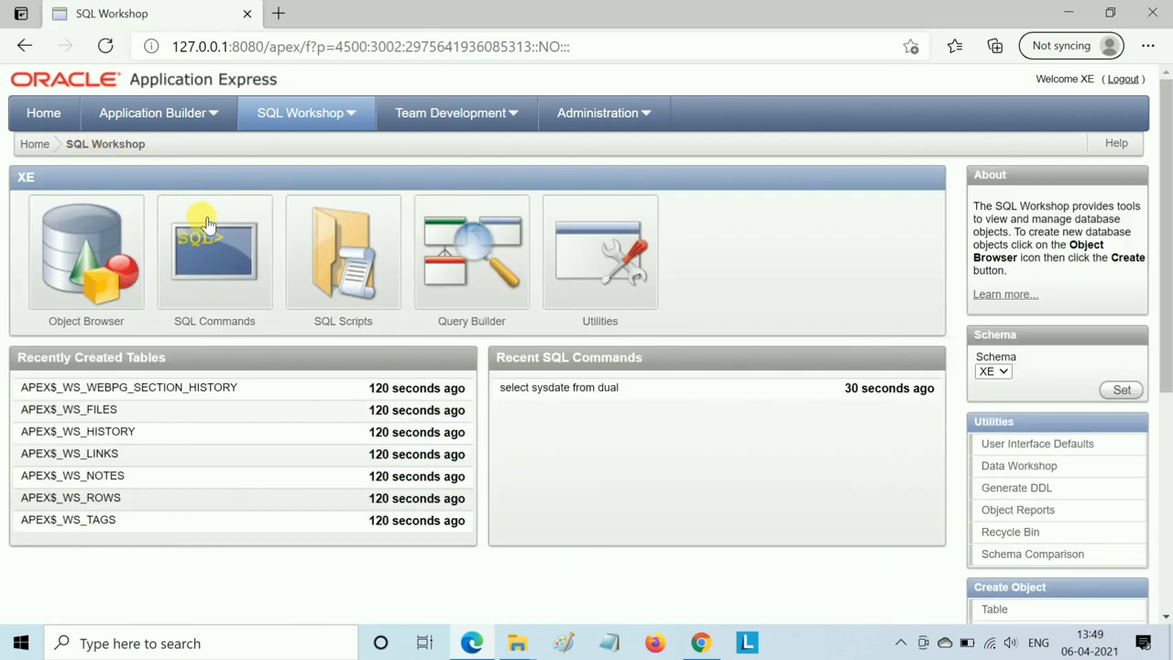
{"action": "left_click", "coordinate": [101, 262]}
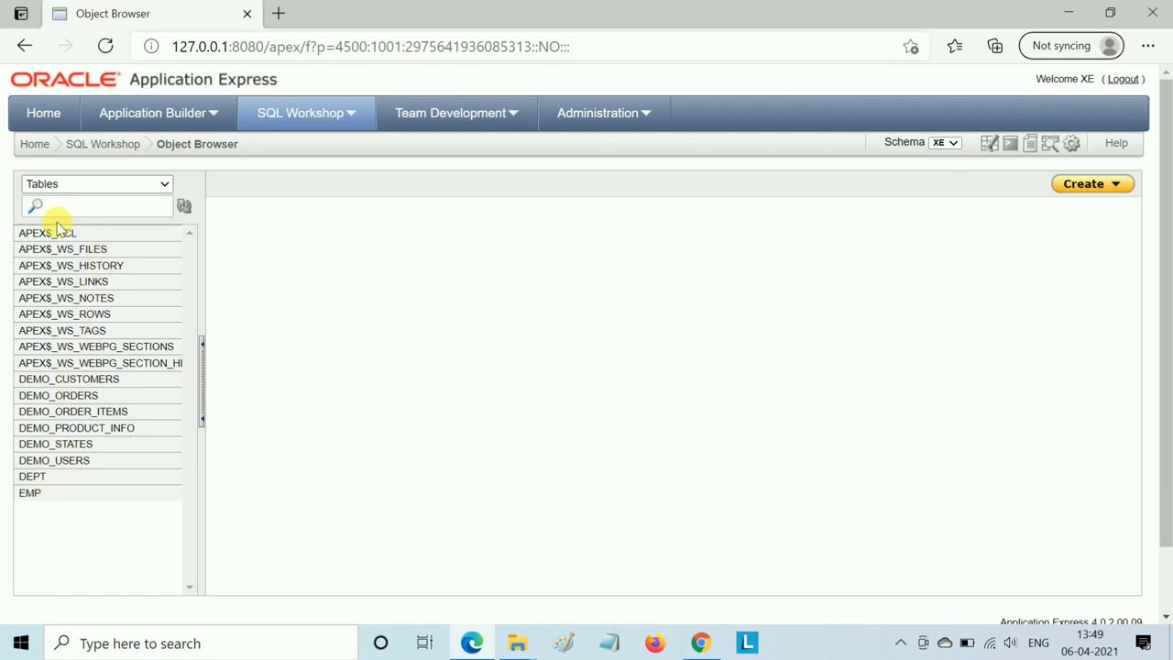
- View the DEPT table's data rows, then EMP's, and go back to the SQL Workshop page
{"action": "left_click", "coordinate": [57, 478]}
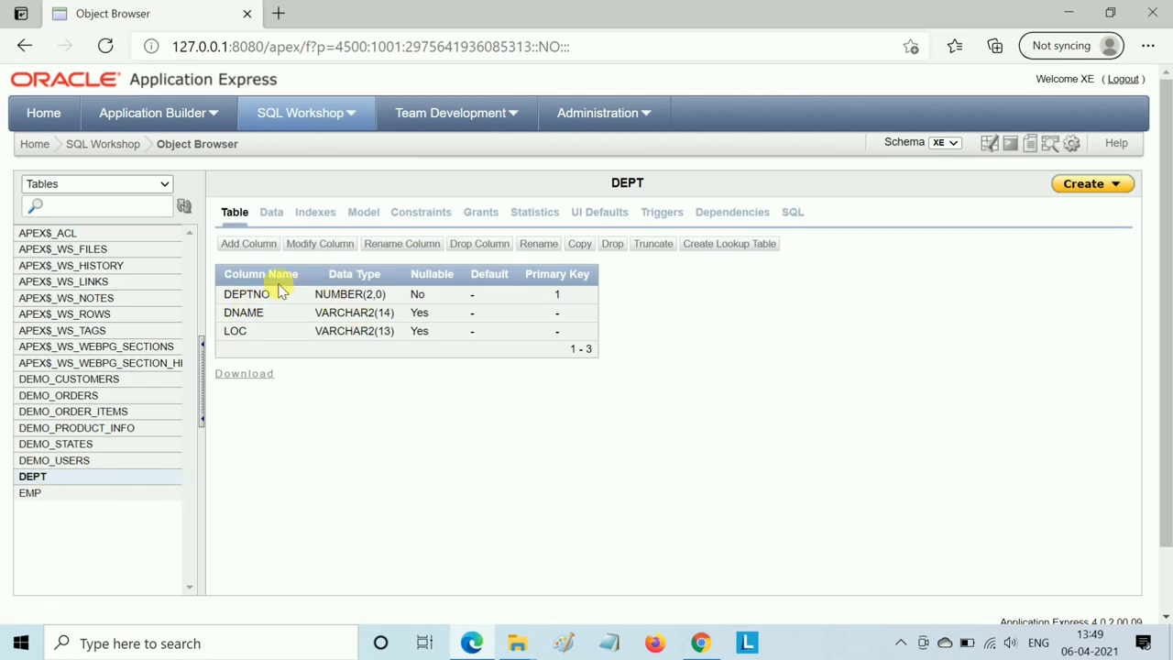
{"action": "left_click", "coordinate": [271, 215]}
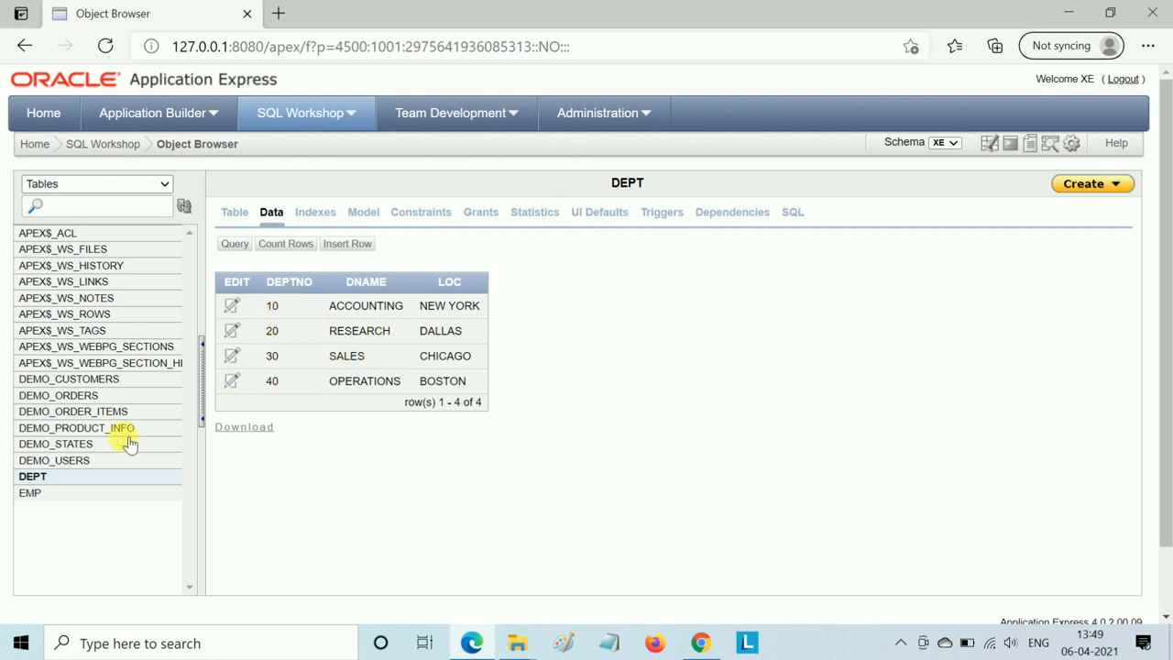
{"action": "left_click", "coordinate": [33, 495]}
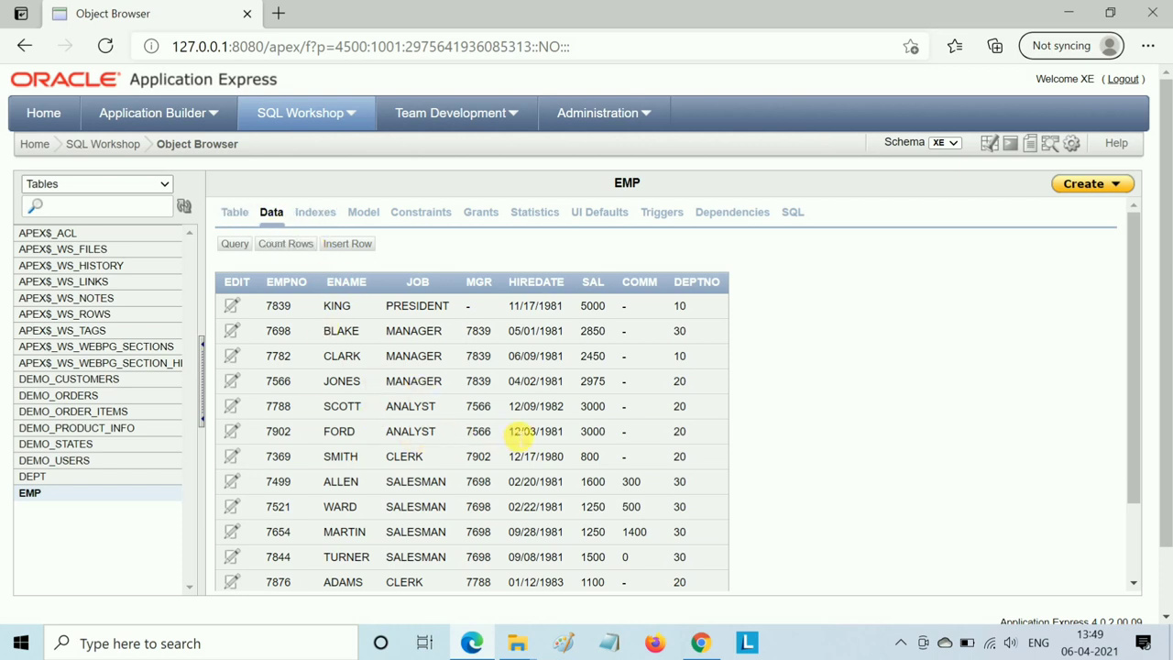
{"action": "scroll", "coordinate": [518, 438], "scroll_direction": "down", "scroll_amount": 1}
{"action": "scroll", "coordinate": [518, 438], "scroll_direction": "up", "scroll_amount": 1}
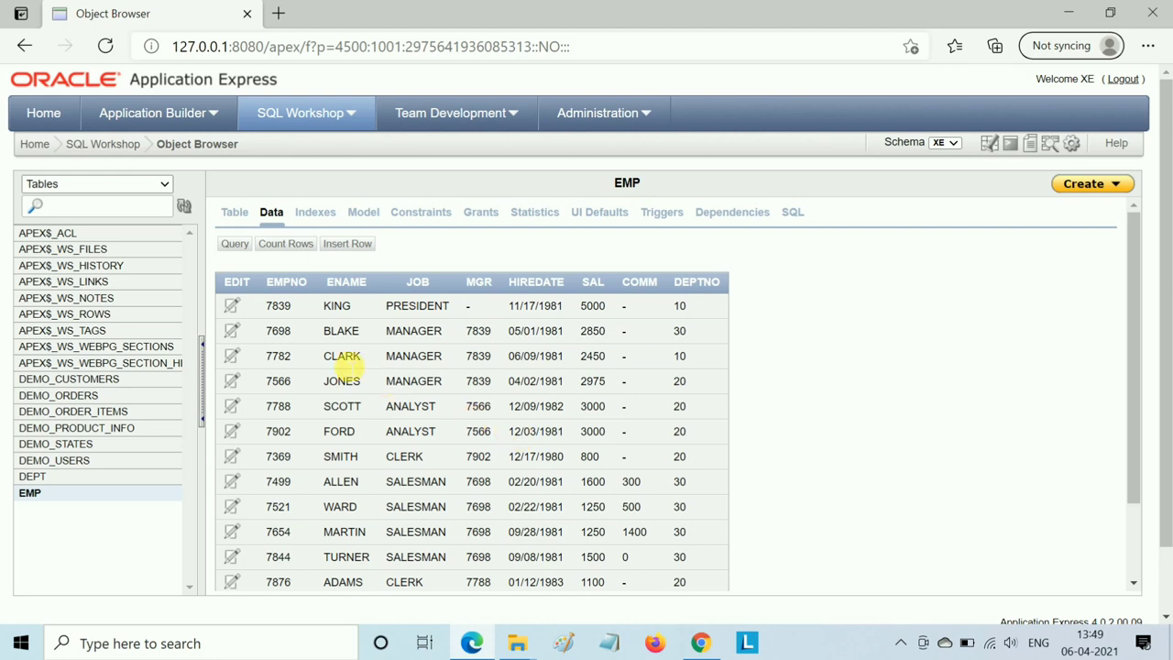
{"action": "left_click", "coordinate": [113, 149]}
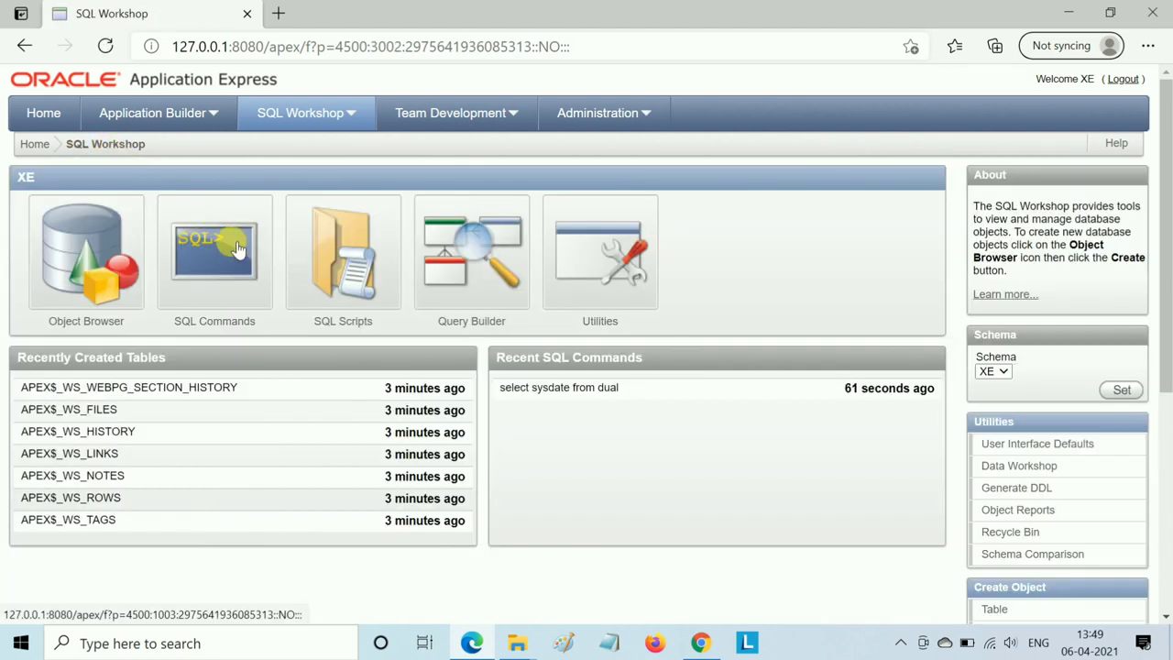
- Run 'select * from emp' in SQL Commands, listing employees such as KING, BLAKE and CLARK
{"action": "left_click", "coordinate": [235, 245]}
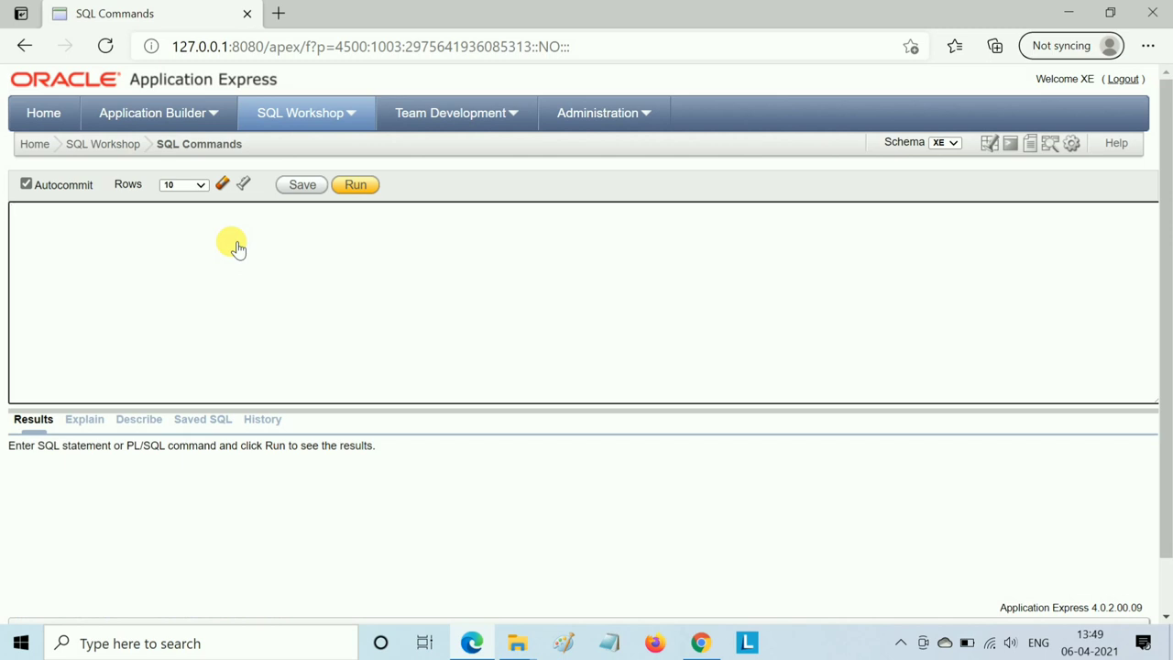
{"action": "left_click", "coordinate": [86, 230]}
{"action": "type", "text": "select"}
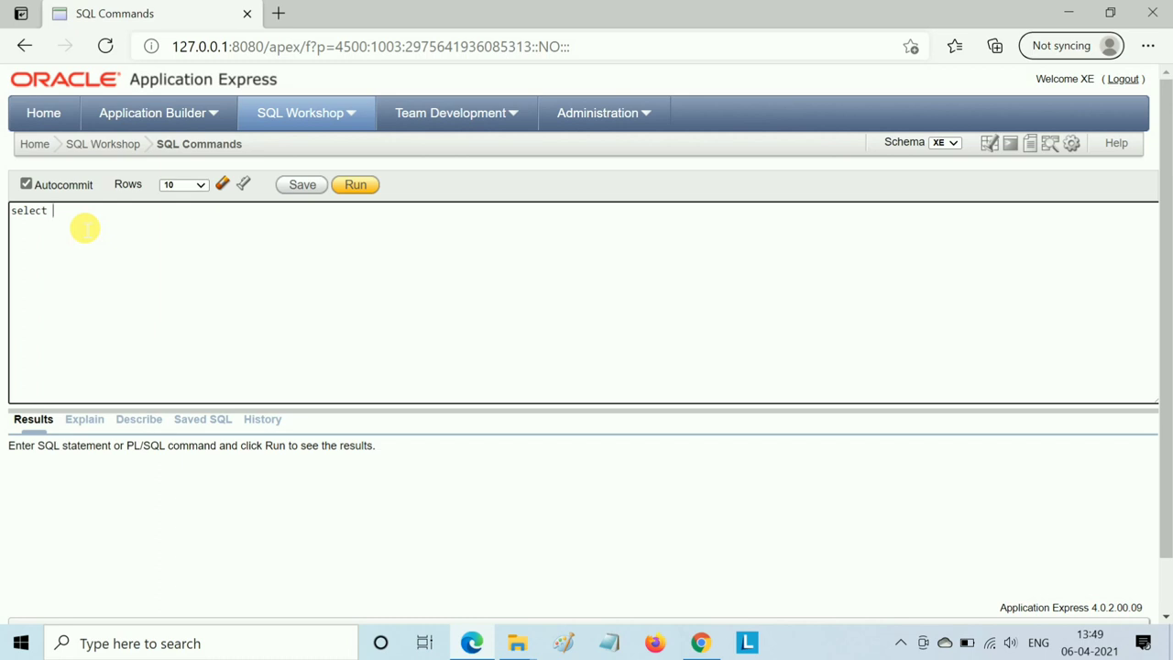
{"action": "type", "text": " * from emp"}
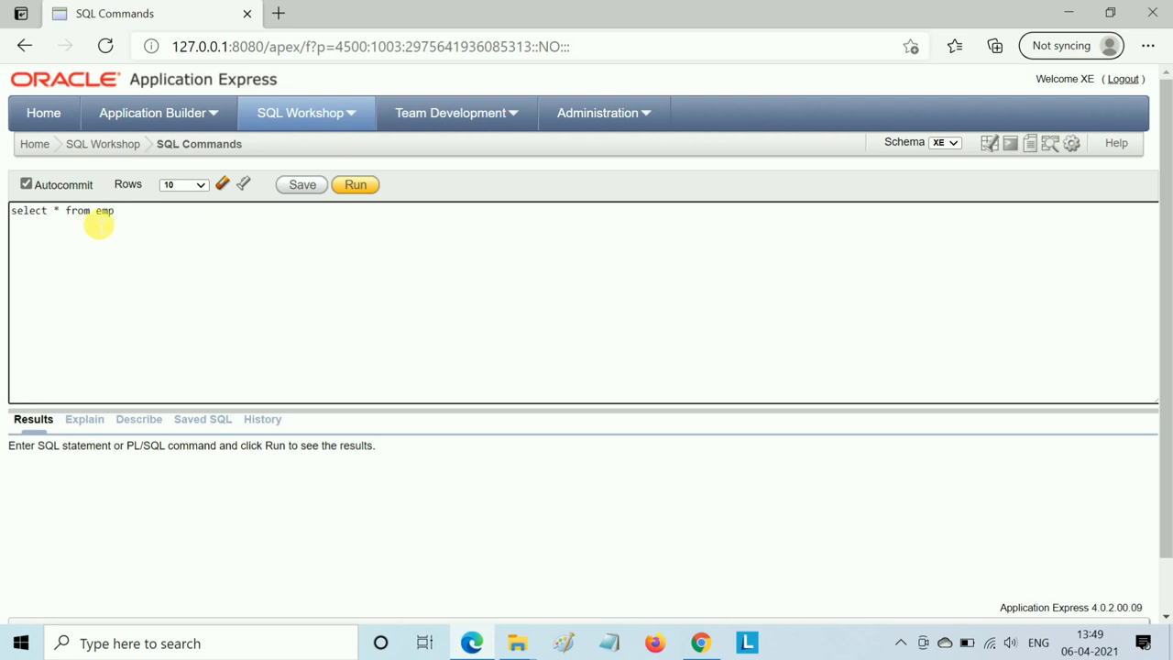
{"action": "left_click", "coordinate": [355, 185]}
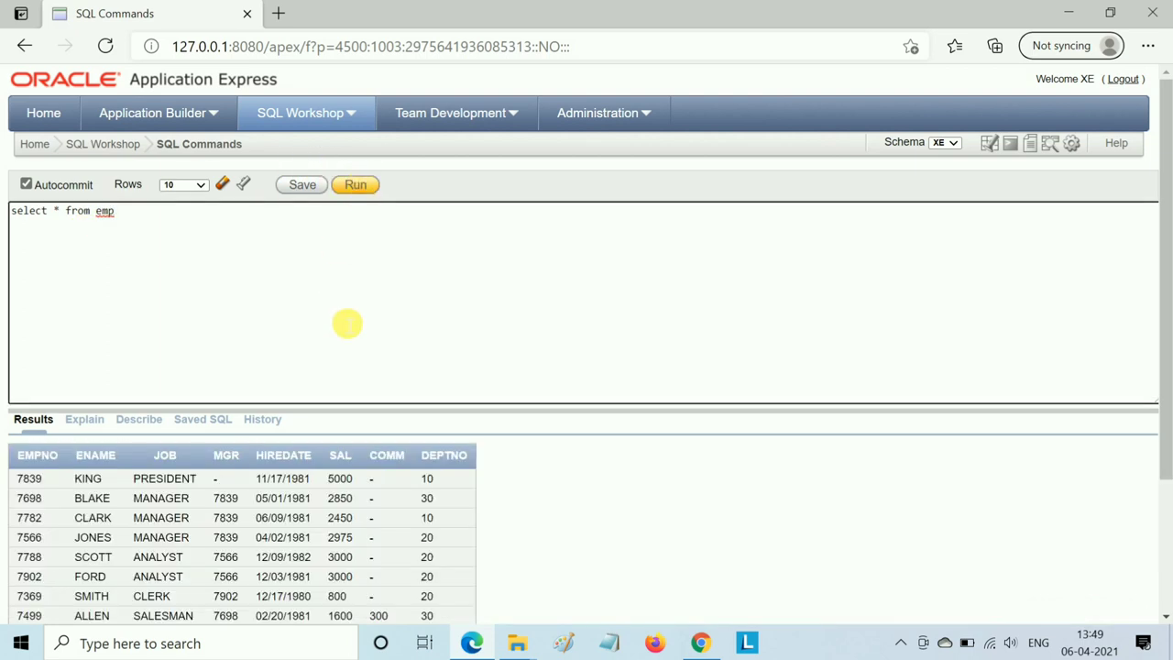
{"action": "scroll", "coordinate": [348, 322], "scroll_direction": "down", "scroll_amount": 2}
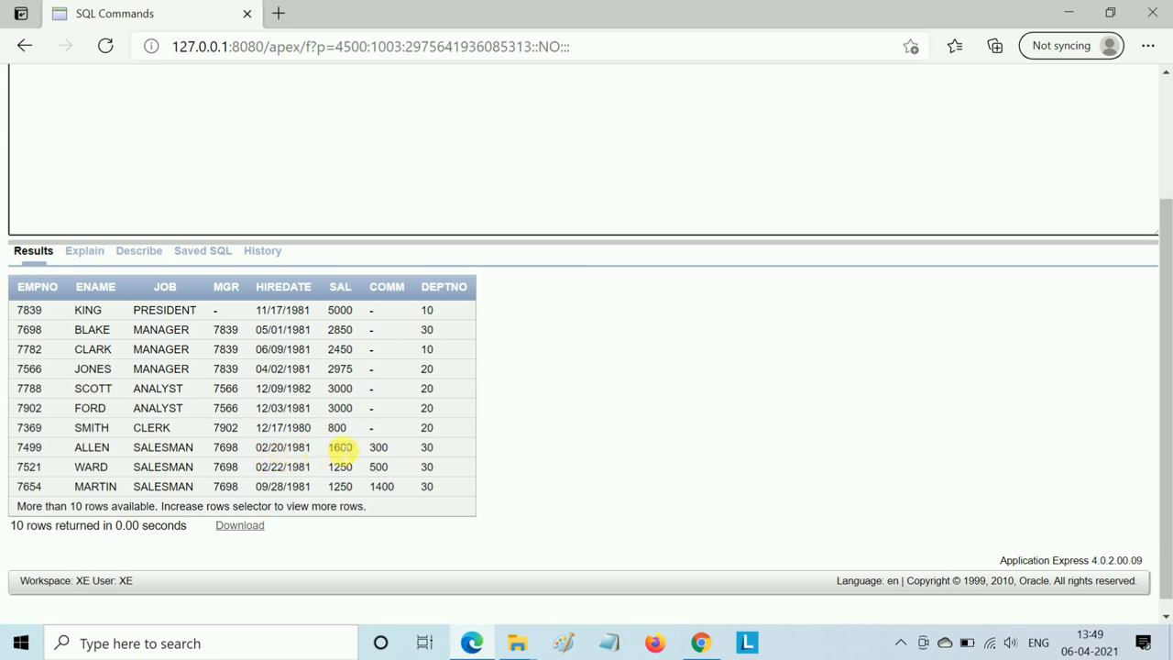
- Minimize Edge and launch Run SQL Command Line from the Start menu's Recently added list
{"action": "left_click", "coordinate": [1068, 13]}
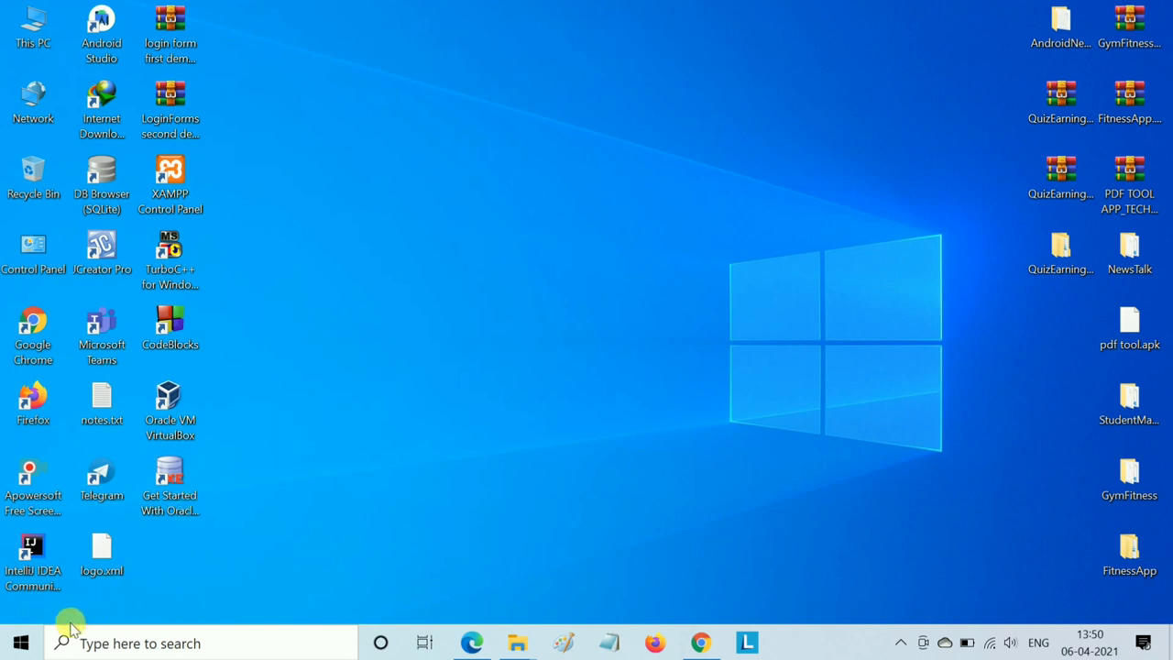
{"action": "left_click", "coordinate": [35, 644]}
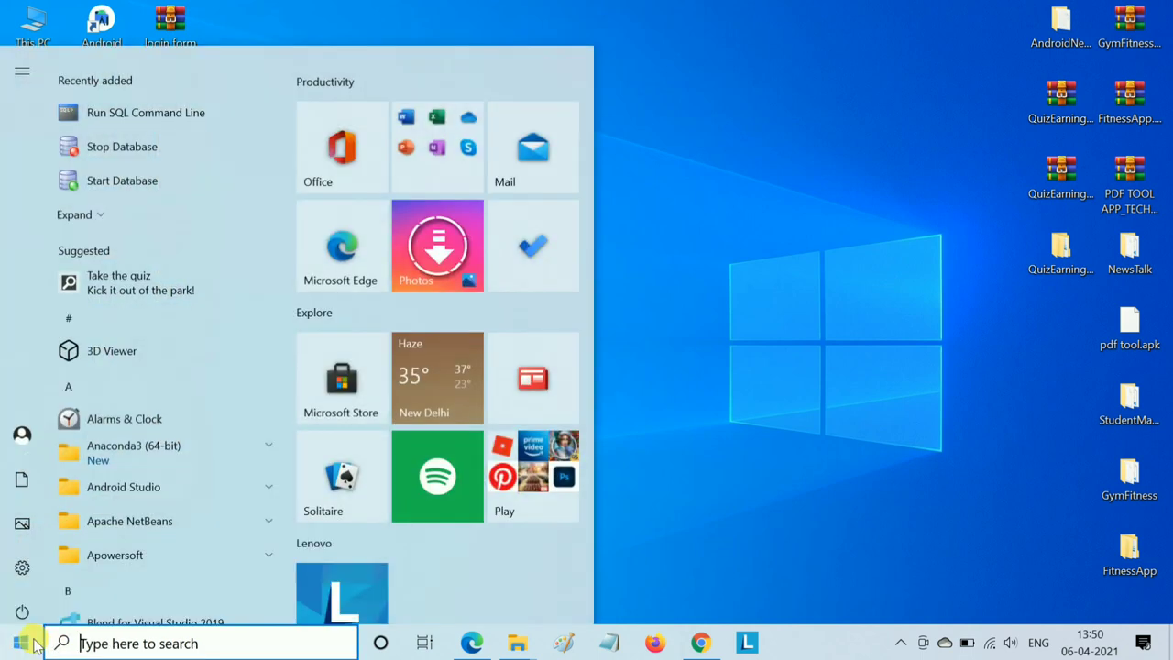
{"action": "left_click", "coordinate": [81, 643]}
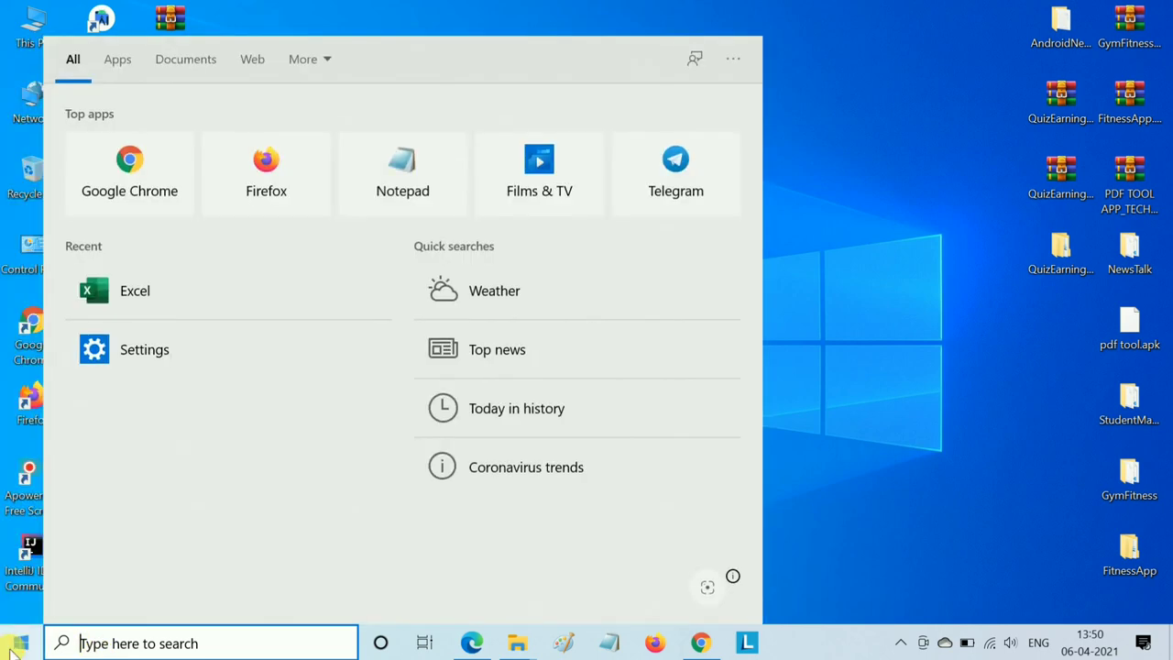
{"action": "left_click", "coordinate": [22, 643]}
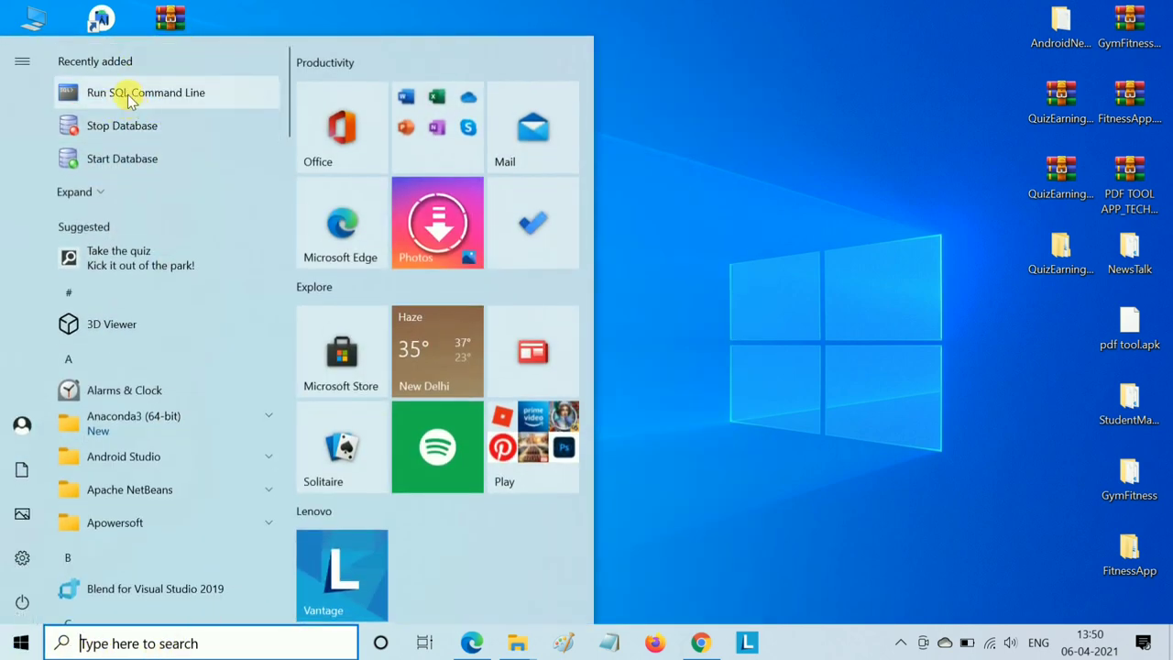
{"action": "left_click", "coordinate": [129, 94]}
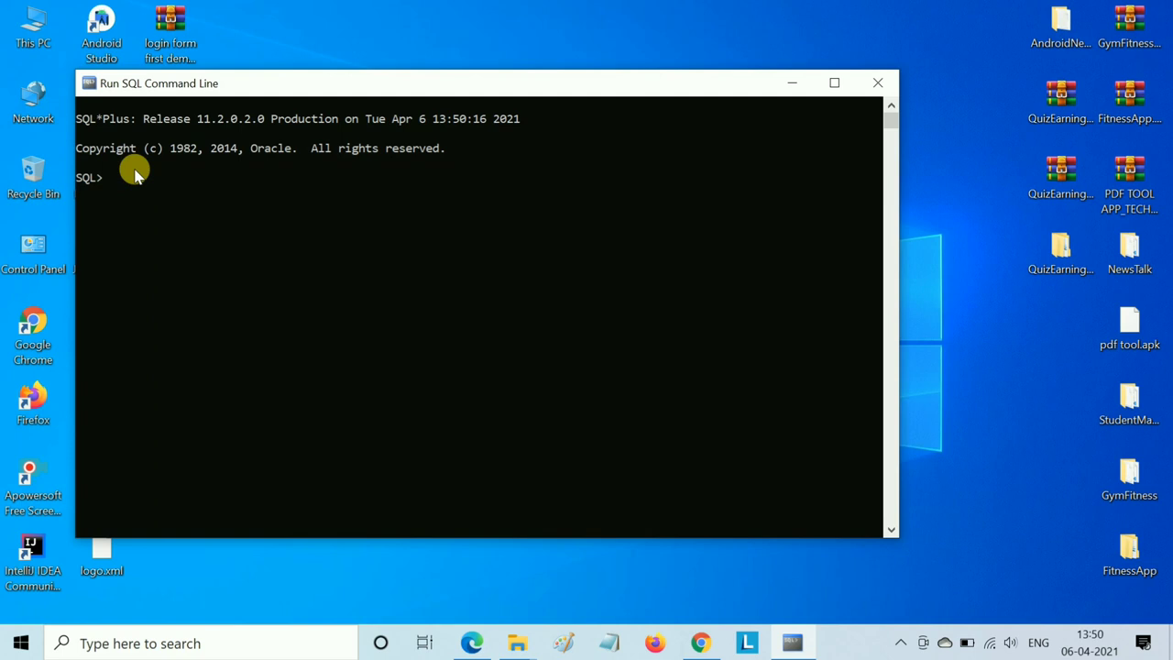
- Connect SQL*Plus as xe with the XE user's password
{"action": "type", "text": "connect xe"}
{"action": "key", "text": "Return"}
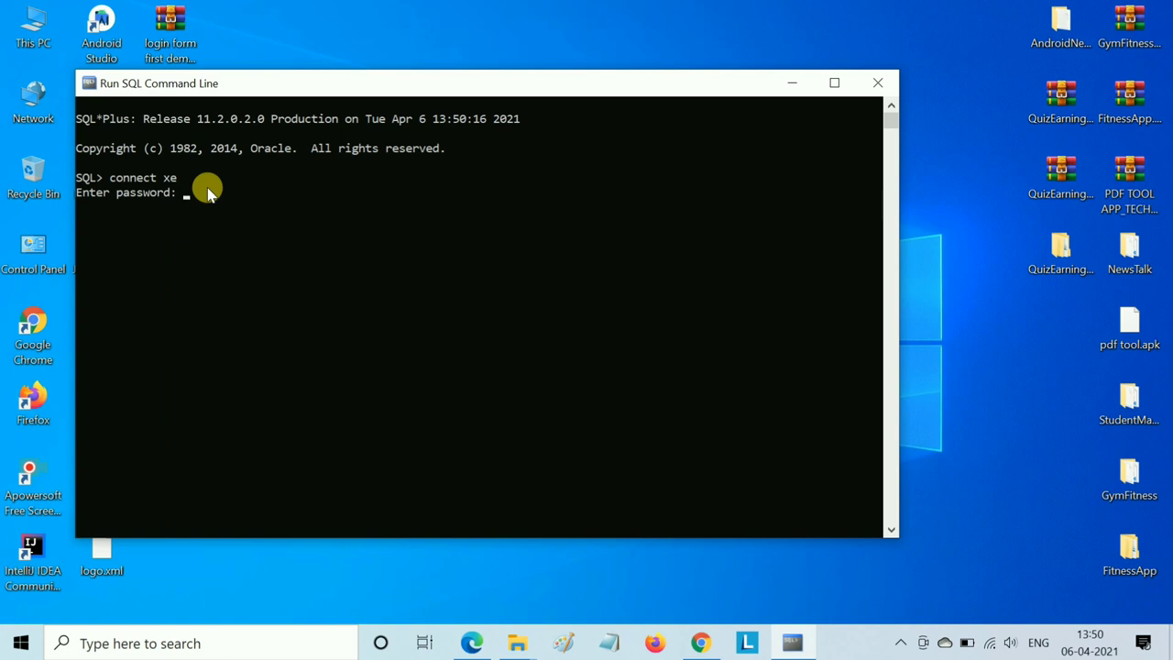
{"action": "key", "text": "Return"}
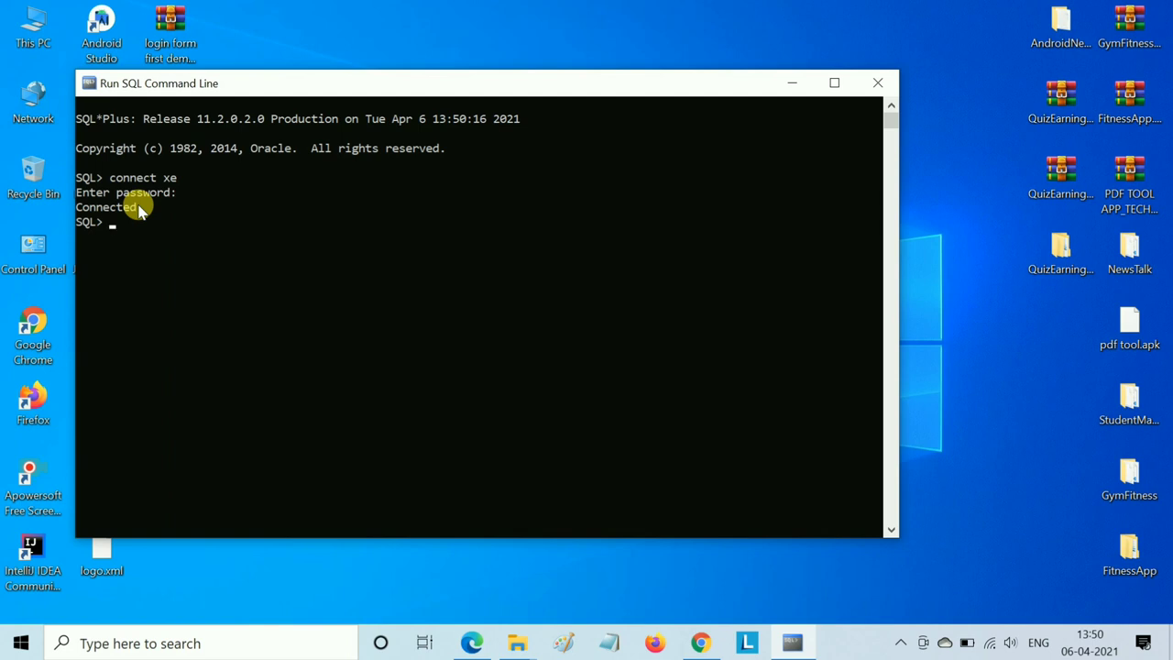
- Run 'select * from emp;' and review all 14 rows, KING through MILLER
{"action": "type", "text": "select * from emp"}
{"action": "key", "text": "Return"}
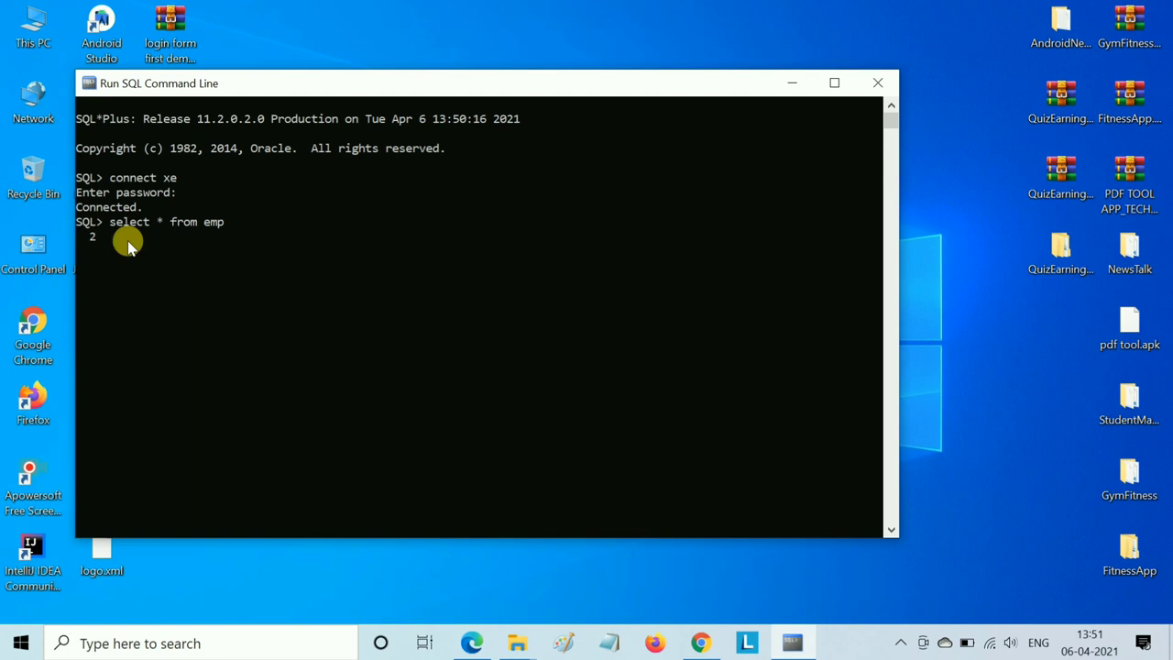
{"action": "key", "text": "Return"}
{"action": "key", "text": "Up"}
{"action": "type", "text": ";"}
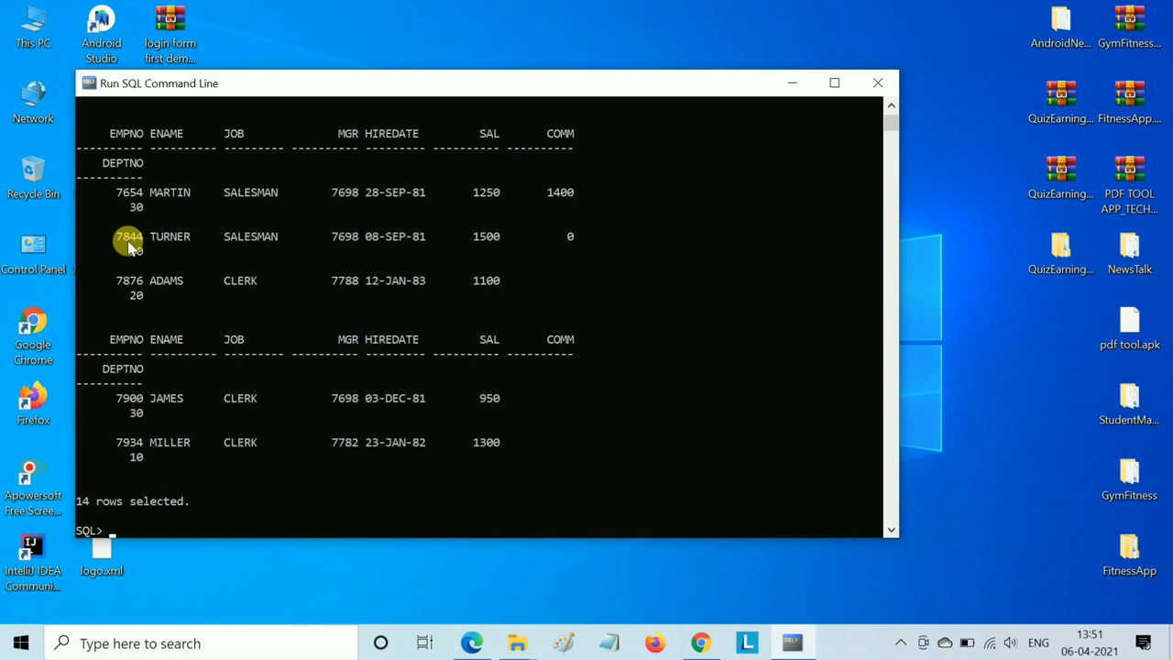
{"action": "scroll", "coordinate": [345, 314], "scroll_direction": "up", "scroll_amount": 15}
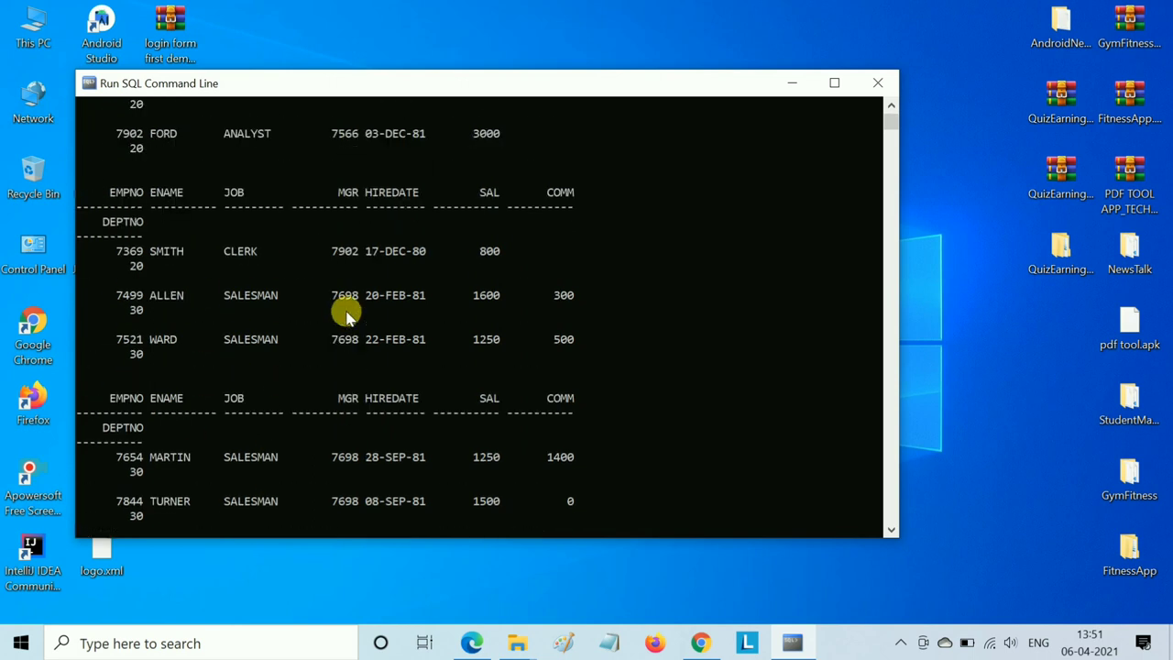
{"action": "scroll", "coordinate": [345, 314], "scroll_direction": "up", "scroll_amount": 1}
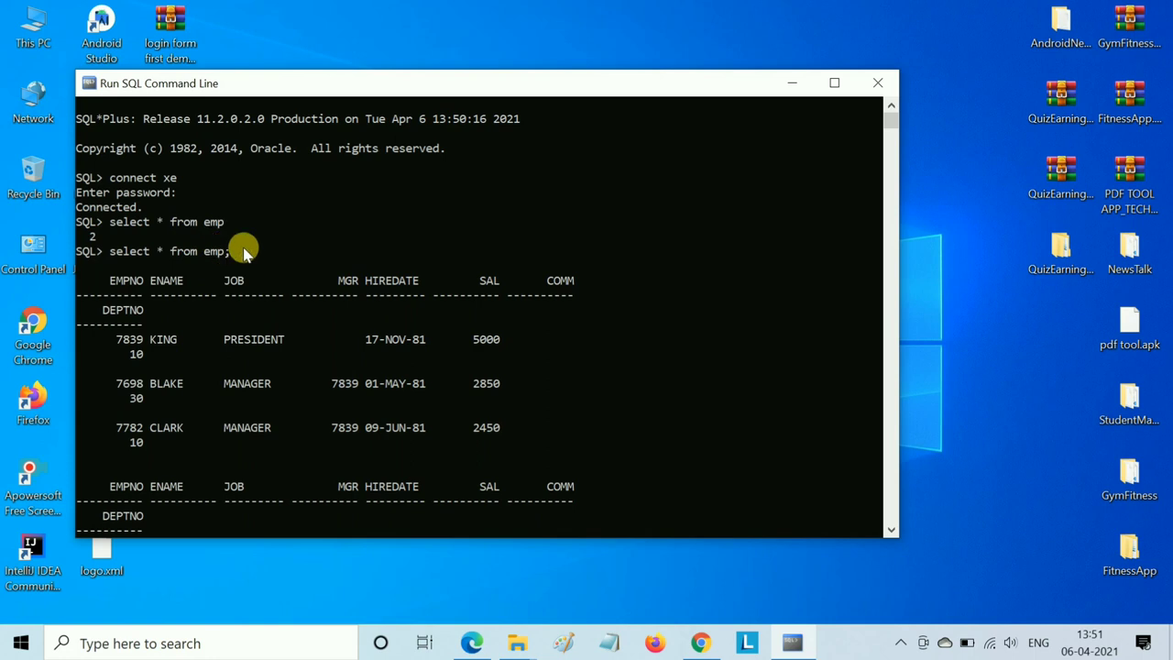
{"action": "scroll", "coordinate": [304, 266], "scroll_direction": "down", "scroll_amount": 14}
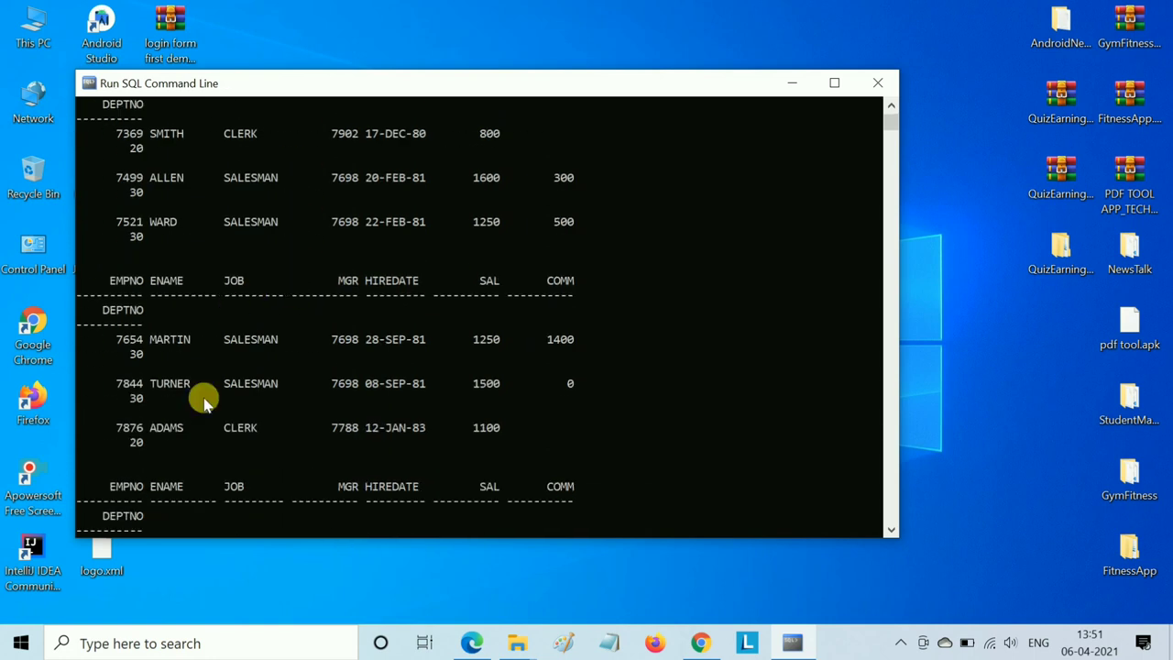
{"action": "scroll", "coordinate": [451, 362], "scroll_direction": "up", "scroll_amount": 14}
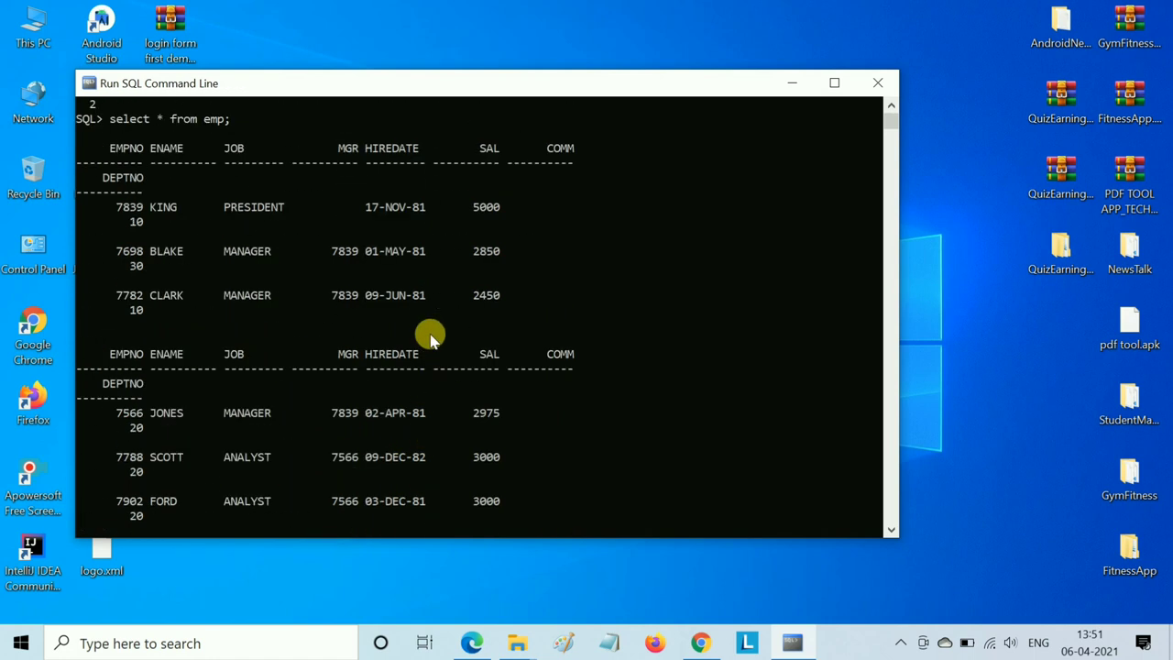